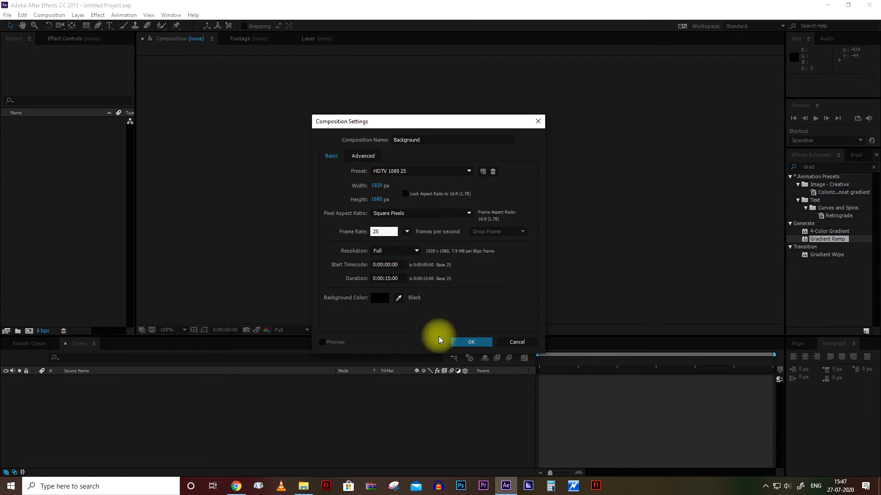
Create the 1920 × 1080 Background composition at 25 fps and 15 seconds, and add a rectangle shape layer filling the whole frame.
click(470, 343)
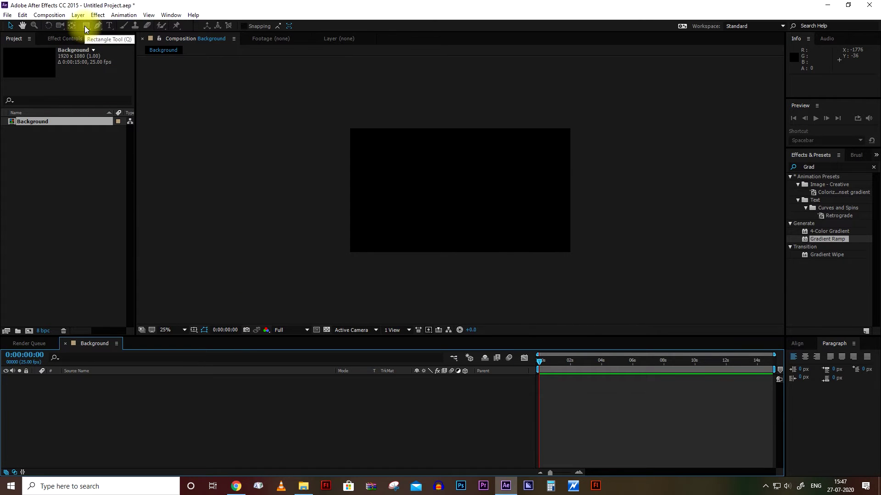
click(445, 206)
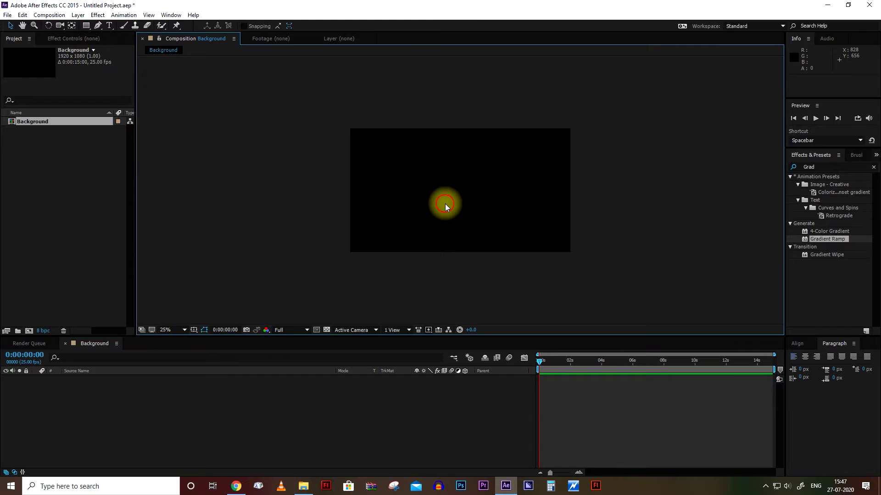
double_click(83, 25)
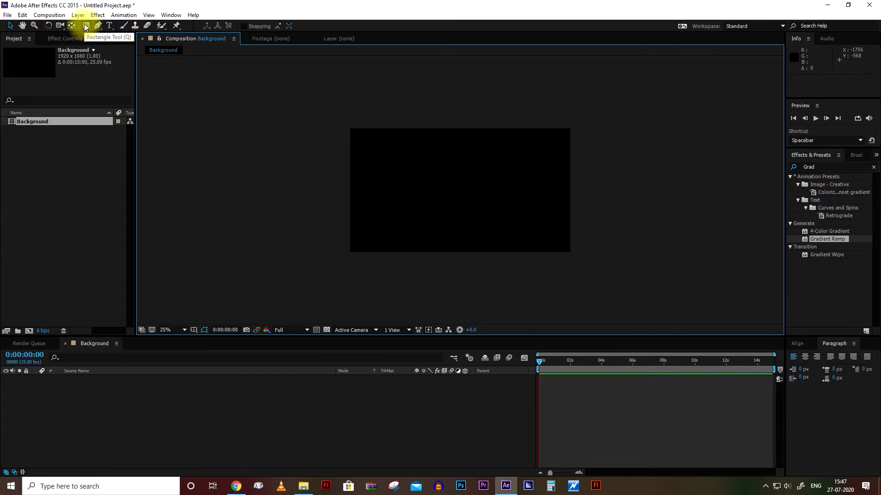
click(408, 431)
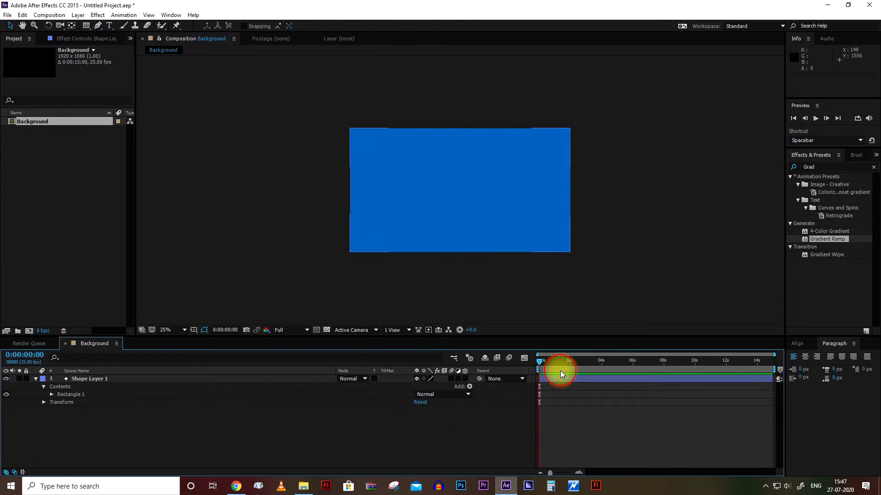
Apply the Gradient Ramp effect to the rectangle shape layer and set its ramp shape to Radial Ramp.
click(561, 378)
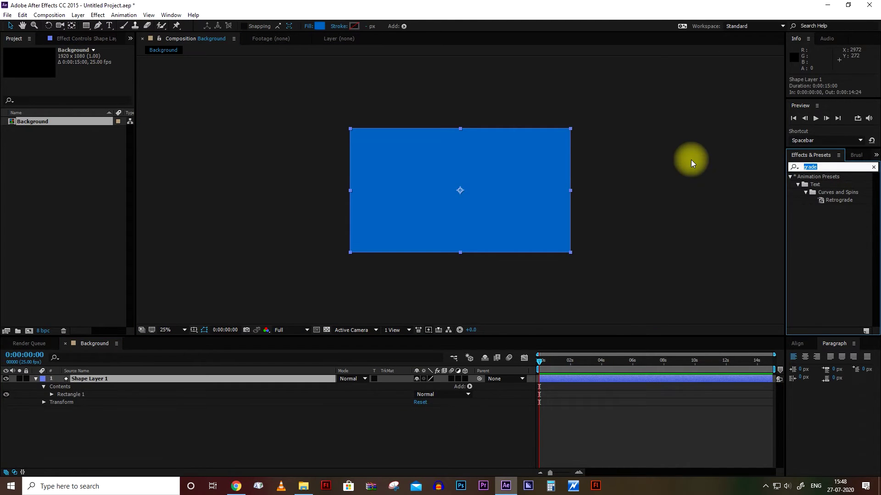
text(ramp)
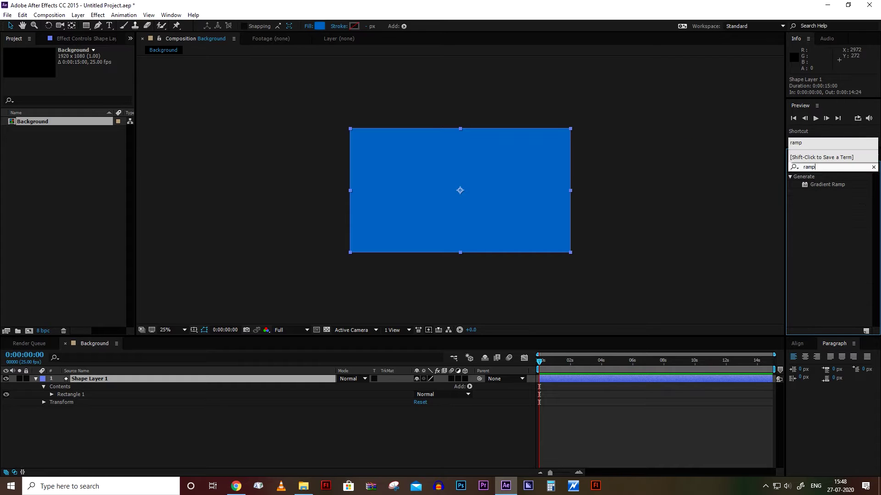
drag(825, 184, 565, 381)
click(121, 97)
click(107, 117)
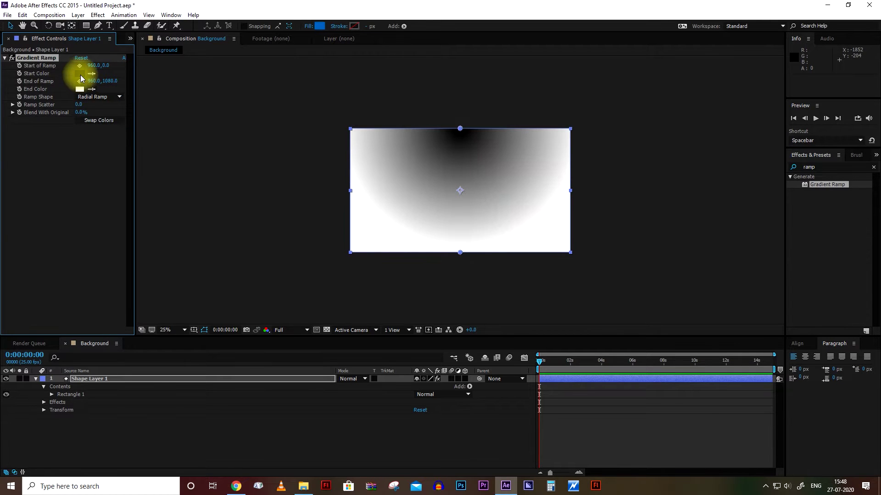
Set the Gradient Ramp's start color to 3B39FF.
click(80, 73)
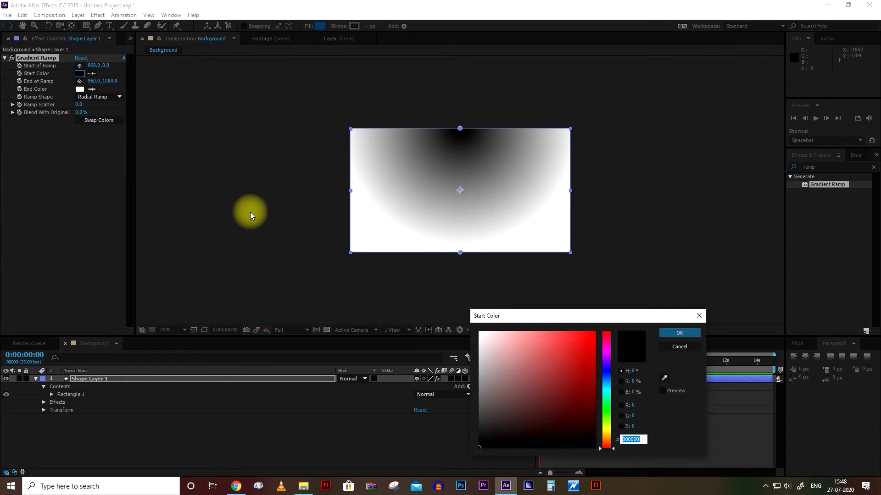
text(3B)
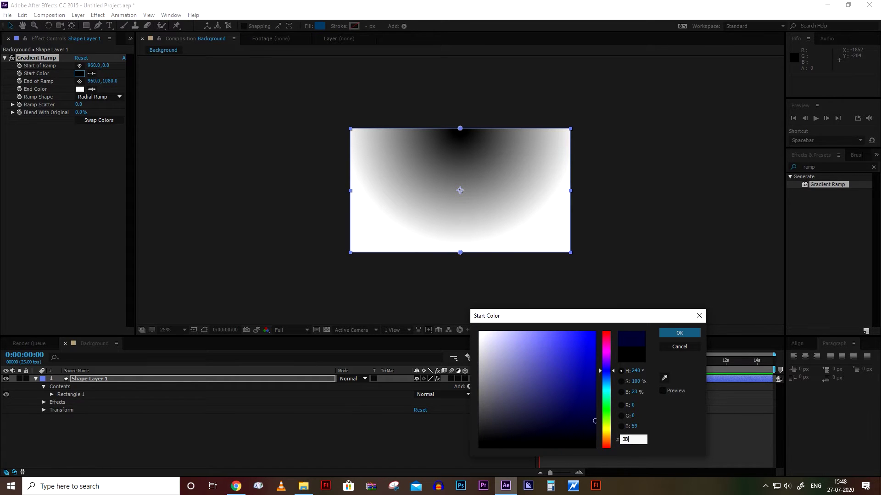
text(39)
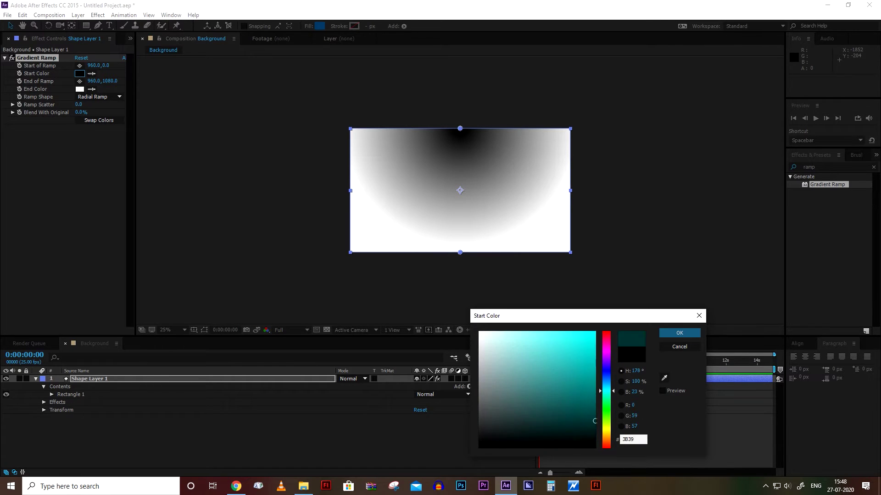
text(FF)
click(679, 333)
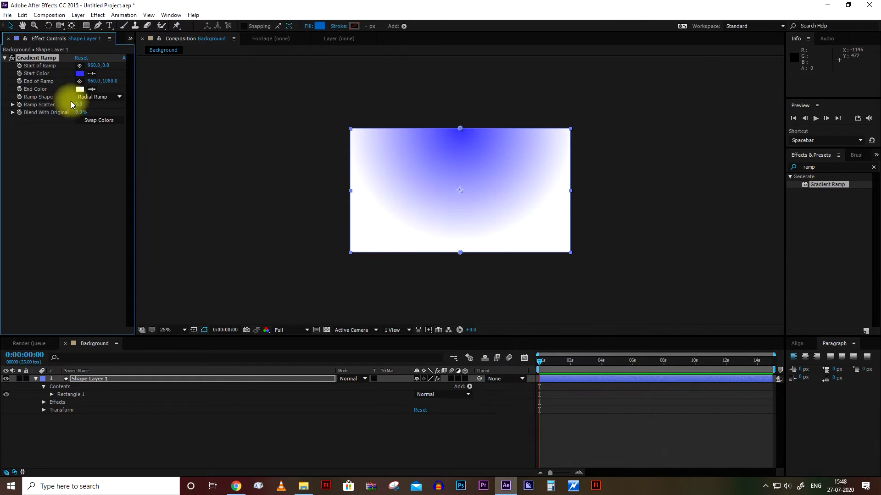
Set the Gradient Ramp's end color to 01007D.
click(80, 89)
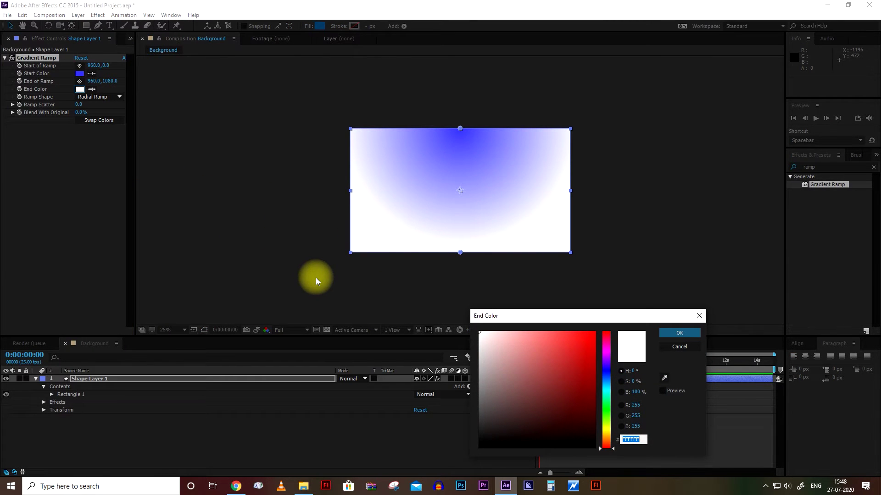
text(0100)
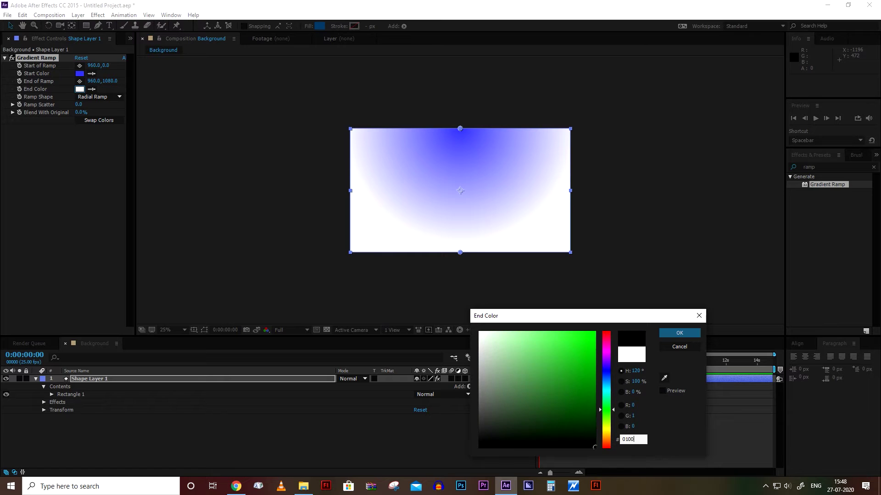
text(7D)
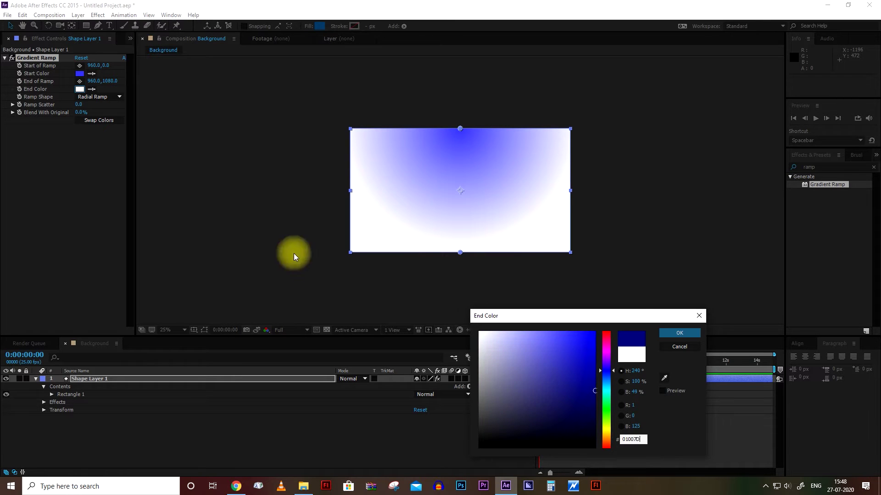
click(679, 337)
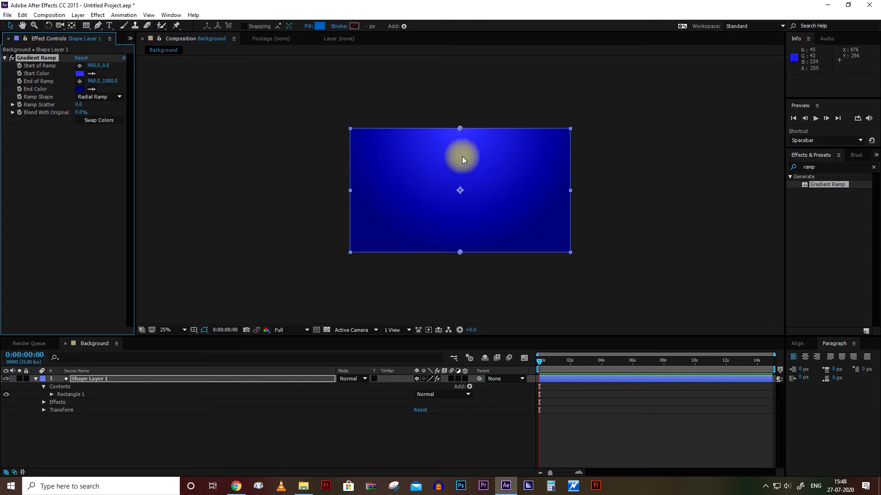
Move the ramp's start point to the frame's center at about 960, 540 and its end point below the frame at about 980, 1672.
drag(460, 129, 461, 191)
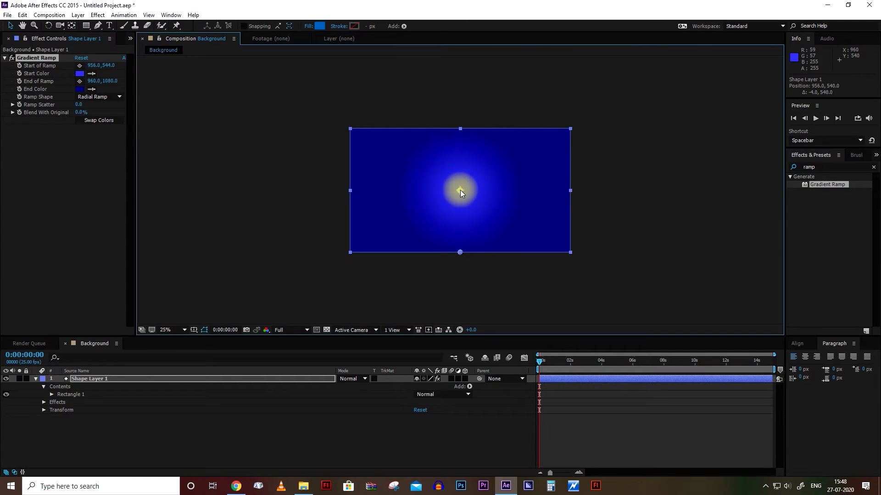
drag(461, 252, 461, 320)
click(351, 437)
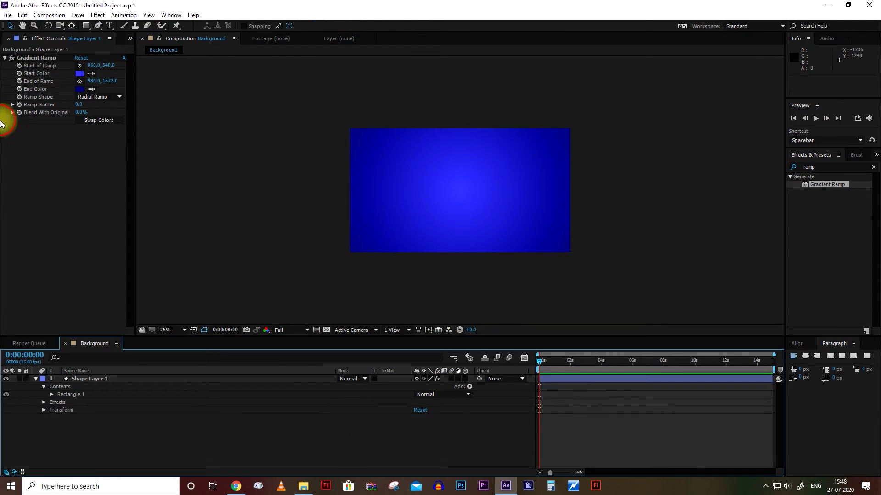
Import bg.png from the file explorer into the project and place it above the shape layer in the Background composition.
click(130, 38)
click(139, 45)
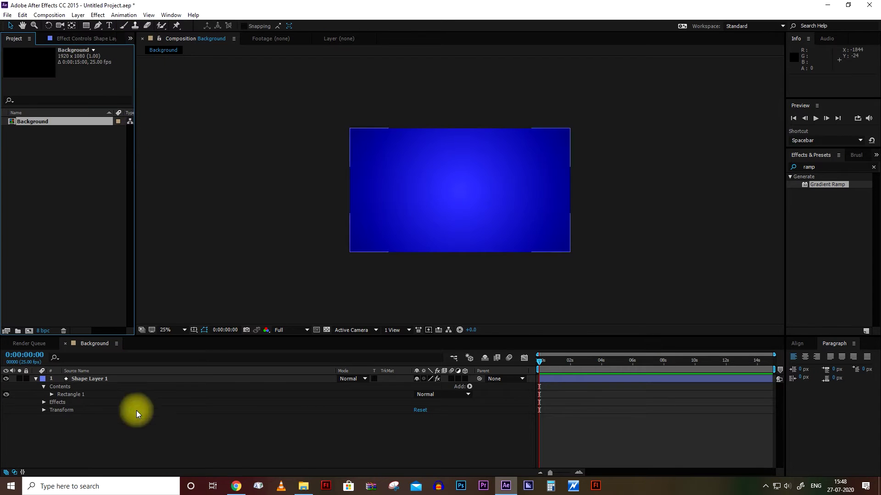
click(302, 485)
drag(155, 75, 45, 184)
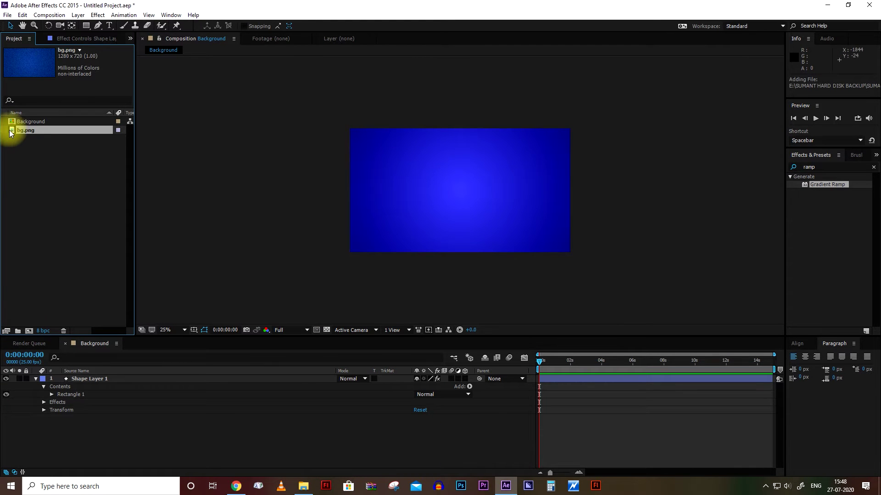
drag(96, 277, 116, 376)
Reveal the bg.png layer's transform properties and set its opacity to 50%.
click(36, 388)
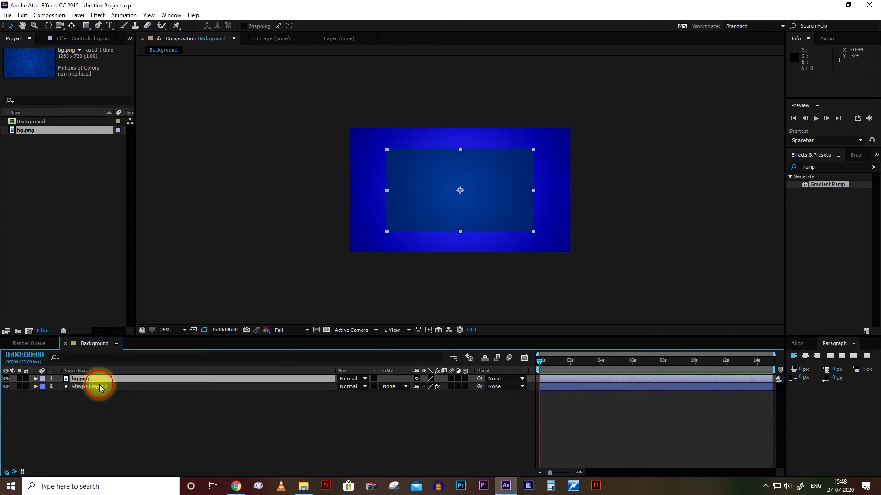
click(36, 379)
click(44, 387)
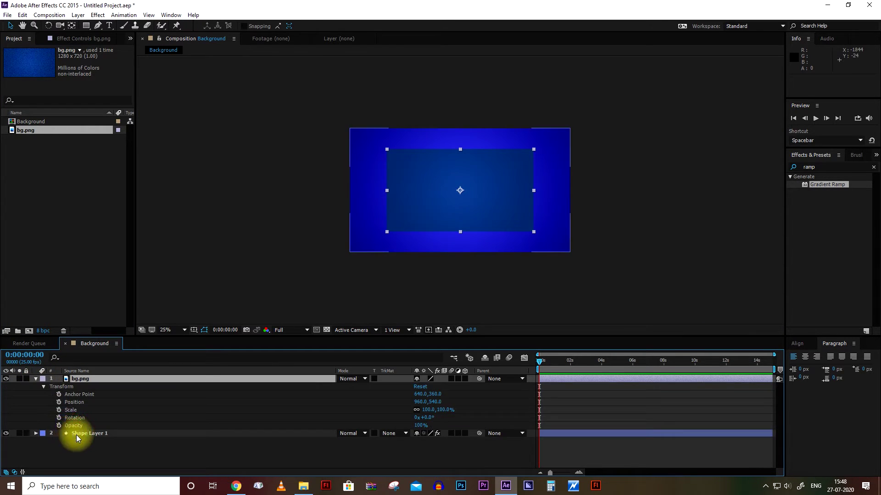
click(87, 425)
click(420, 426)
text(50)
key(Return)
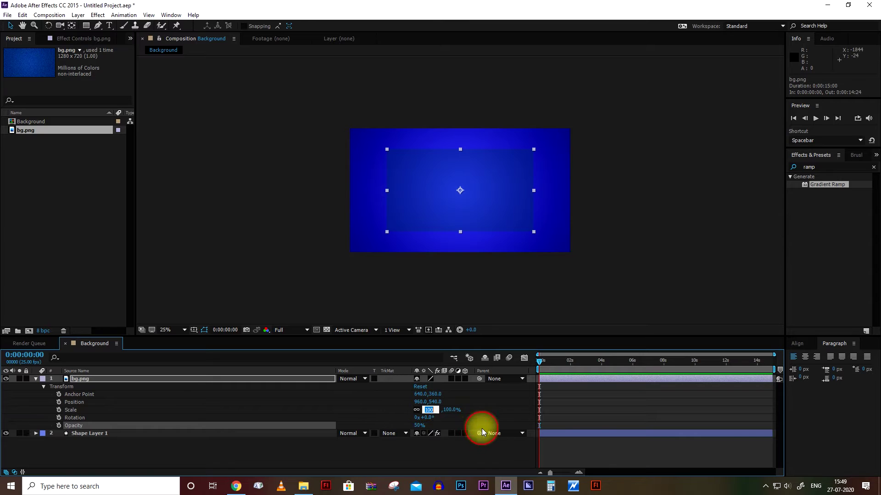
Scale the bg.png layer up to 150% so it covers the whole frame.
click(403, 414)
drag(426, 410, 448, 408)
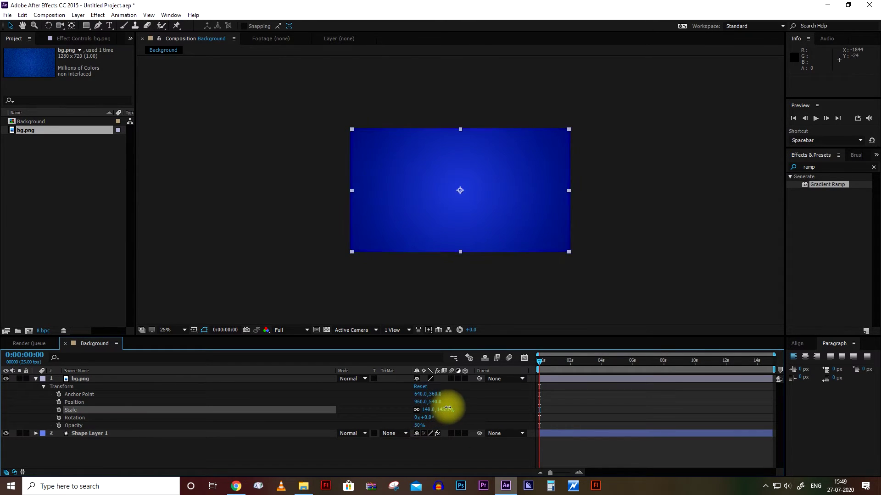
click(426, 452)
Save the project as Background Animation in the 12 BACKGROUND ANIMATION folder, replacing the existing file.
click(49, 228)
click(7, 15)
click(40, 99)
click(90, 64)
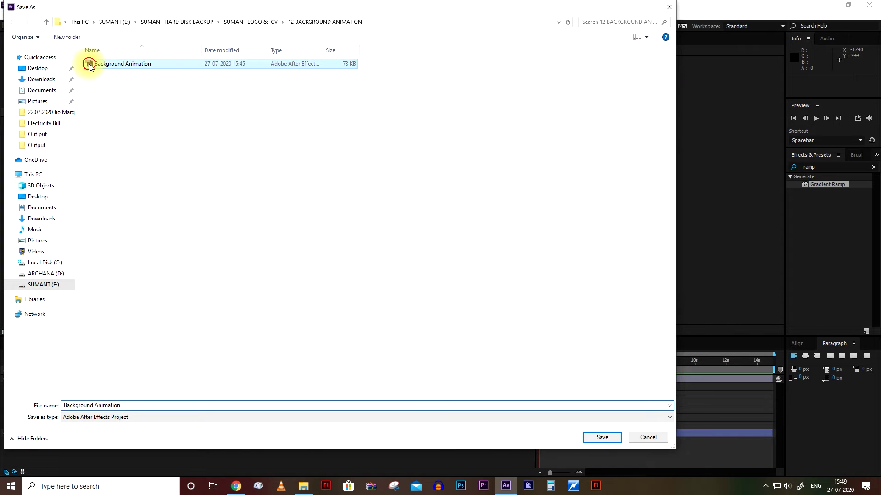
click(597, 440)
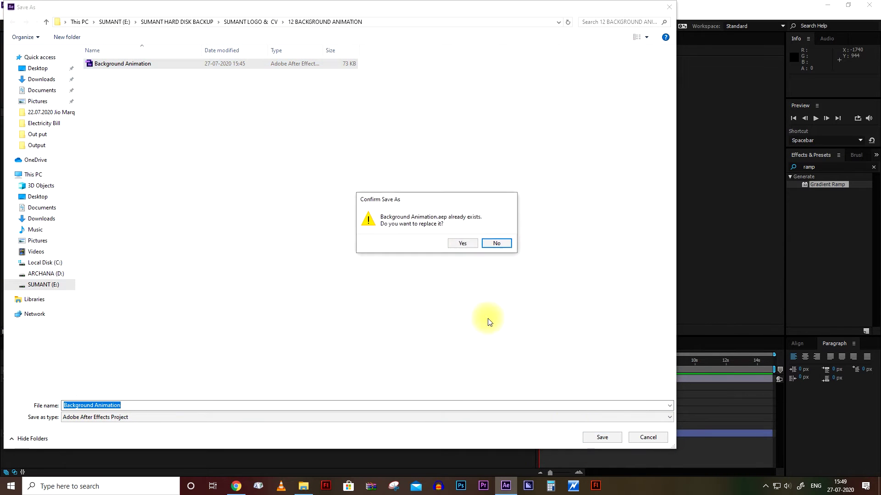
click(460, 245)
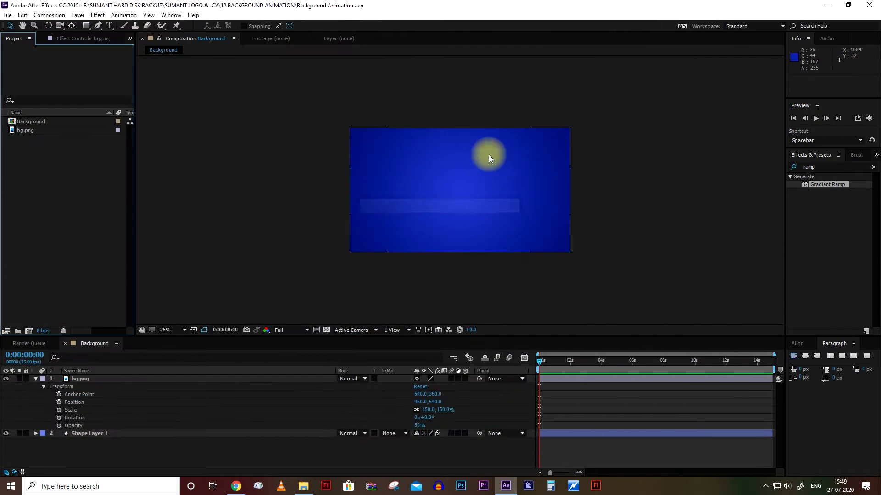
Collapse the bg.png layer and create a new 1080 × 1080 px composition at 25 fps, 15 seconds long.
click(35, 378)
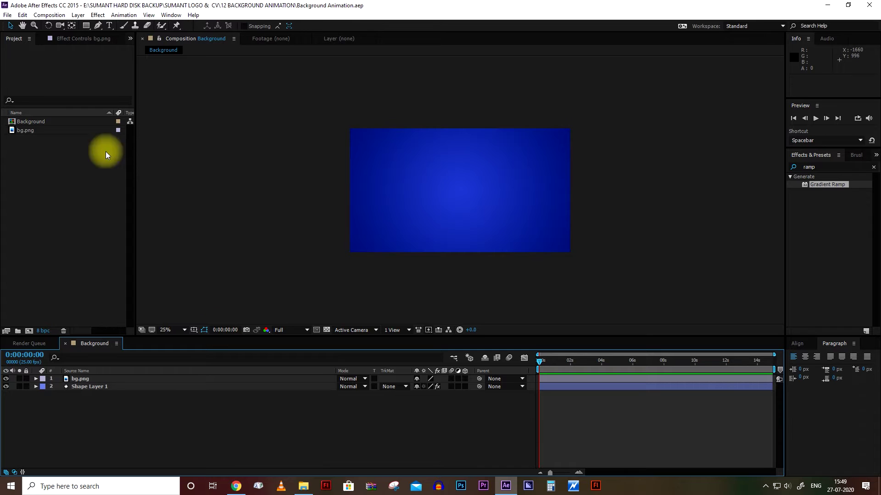
click(46, 15)
click(69, 26)
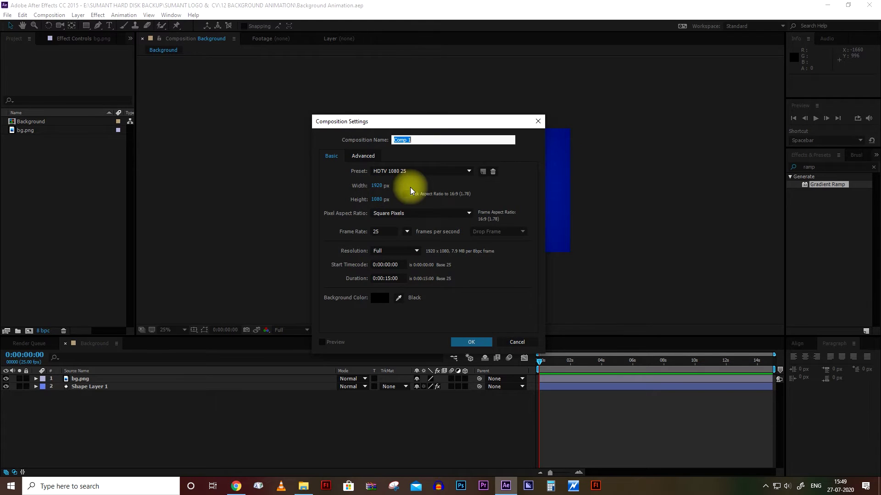
click(377, 187)
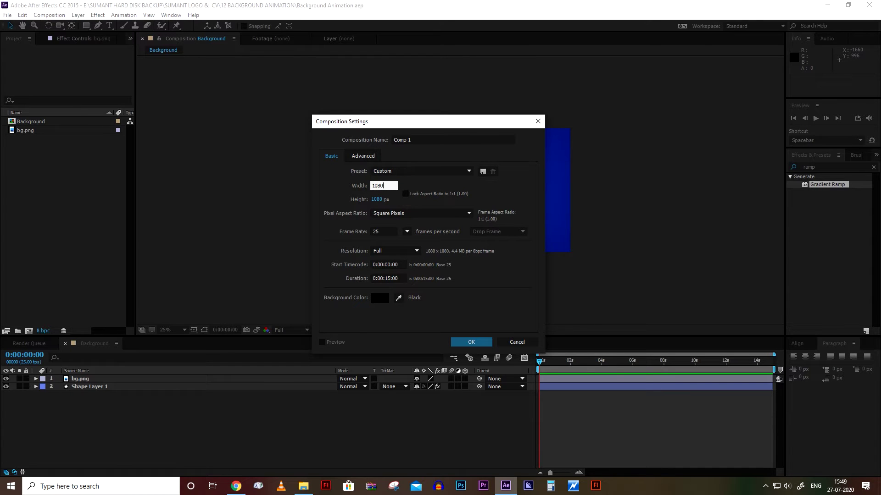
text(1080)
click(471, 342)
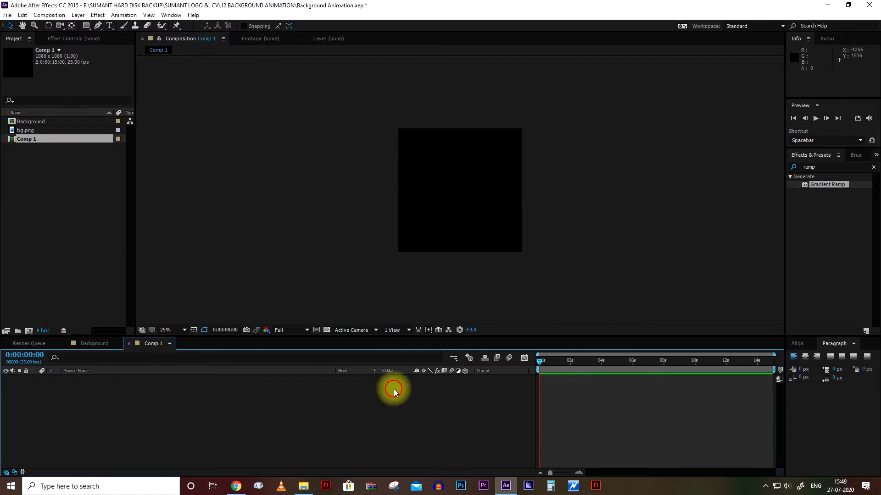
Choose the Ellipse tool for the new composition and set its fill to None.
scroll(487, 206, up, 2)
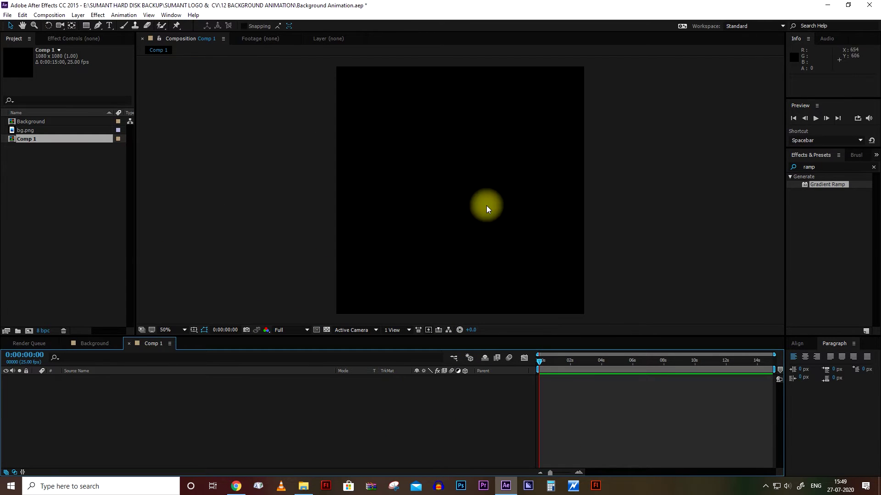
click(86, 26)
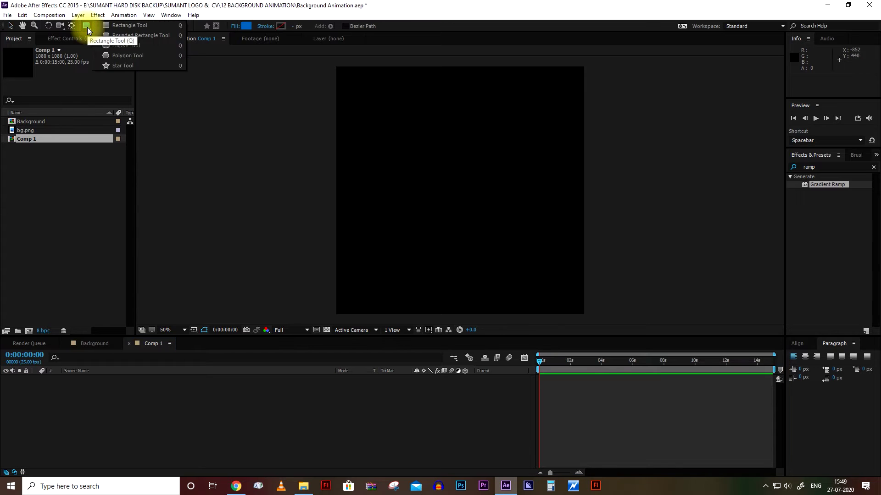
click(106, 46)
click(235, 26)
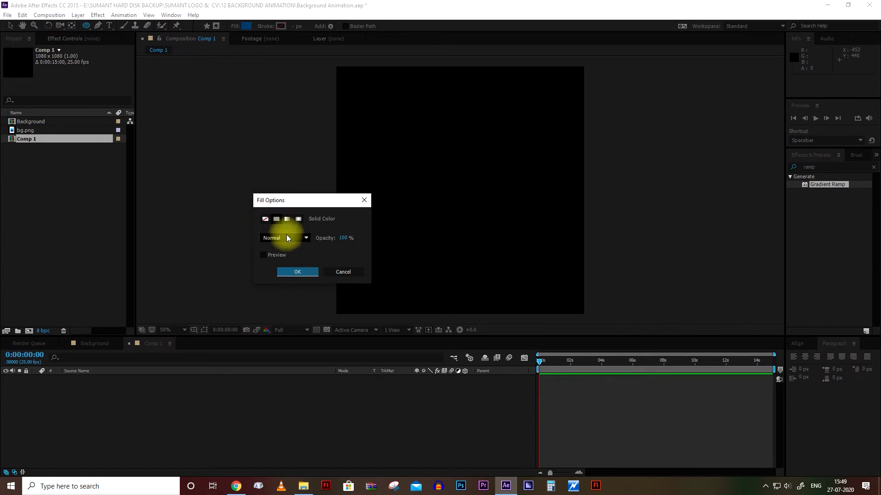
click(265, 219)
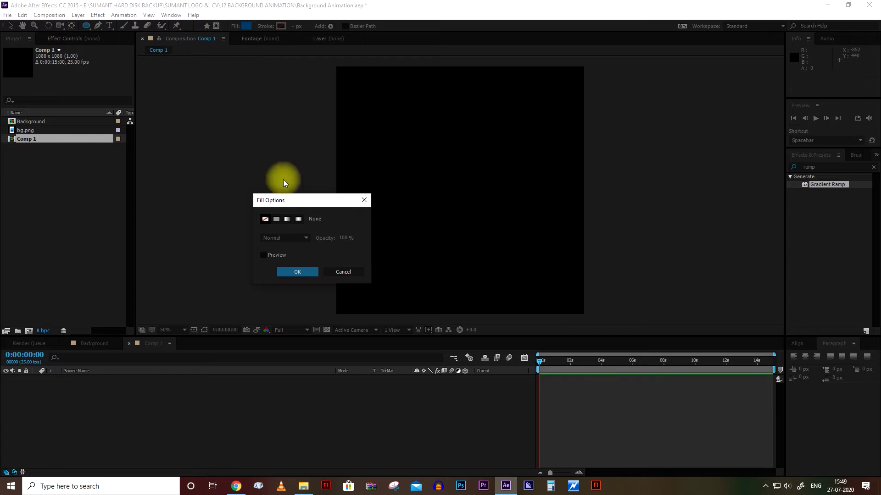
click(297, 272)
Set the ellipse's stroke color to off-white FFFCF6.
click(280, 25)
click(522, 353)
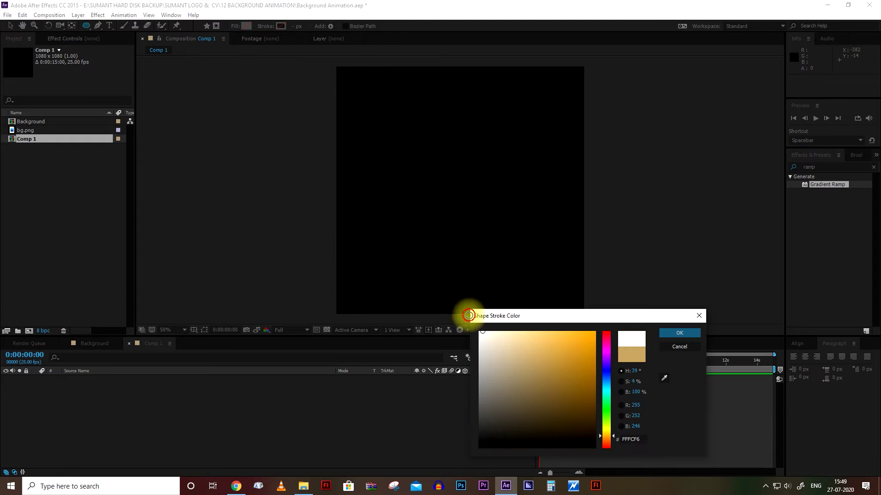
click(680, 333)
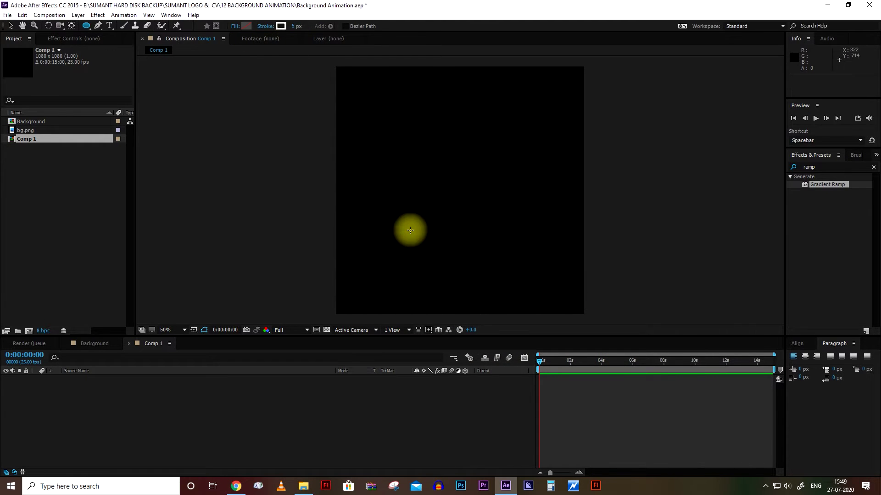
Show the Title/Action Safe guides and draw a circle from the composition's center out to the action-safe boundary.
click(194, 330)
click(214, 340)
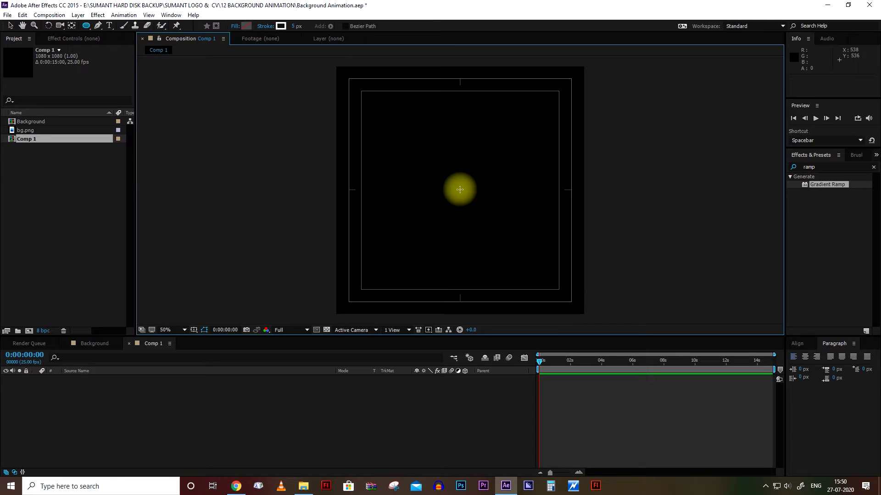
drag(460, 189, 571, 171)
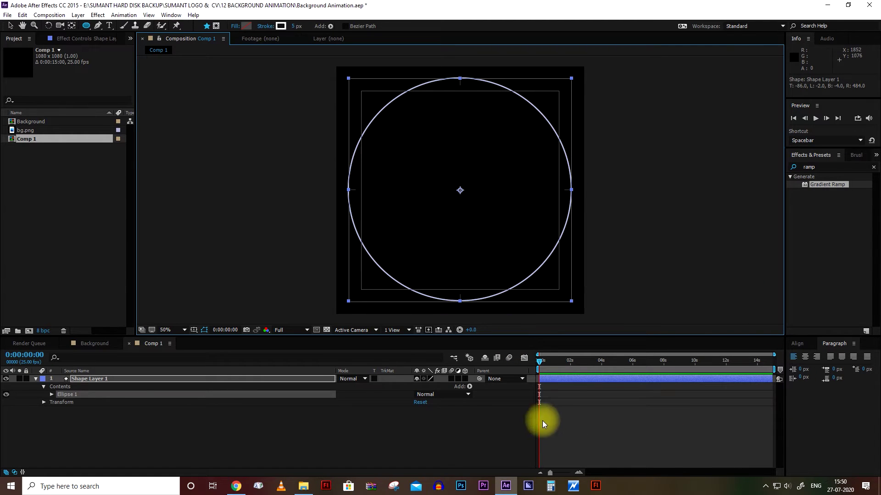
Center the circle layer horizontally and vertically in the composition, and turn off the Title/Action Safe guides.
click(584, 411)
click(586, 379)
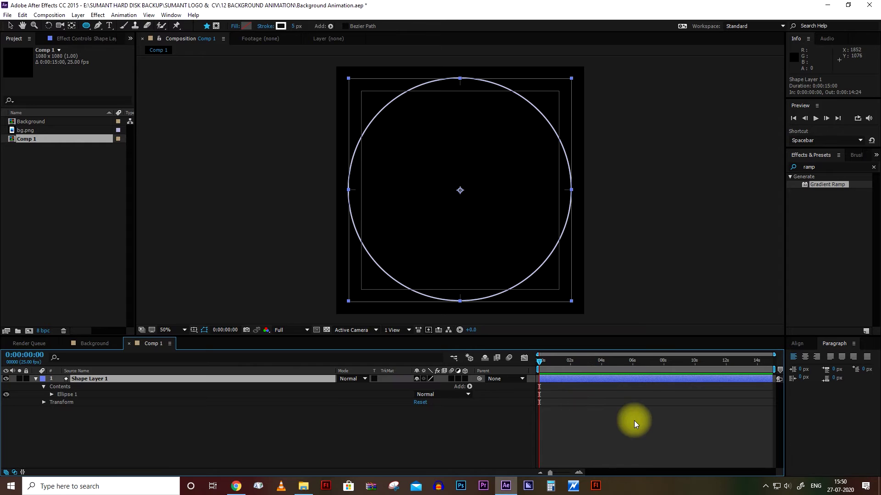
click(796, 343)
click(860, 369)
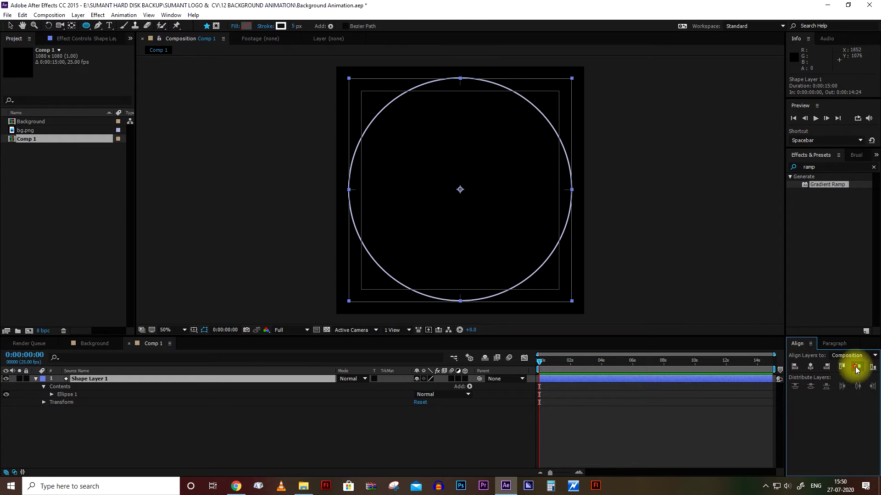
click(464, 446)
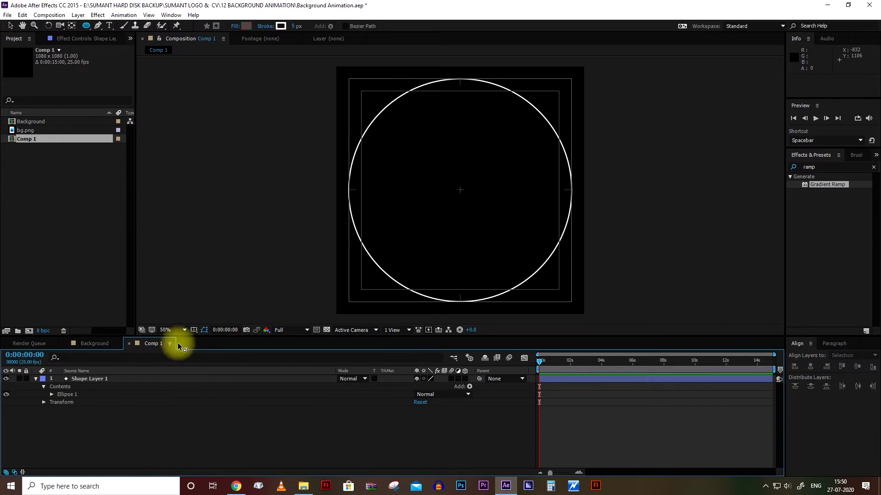
click(204, 329)
click(224, 341)
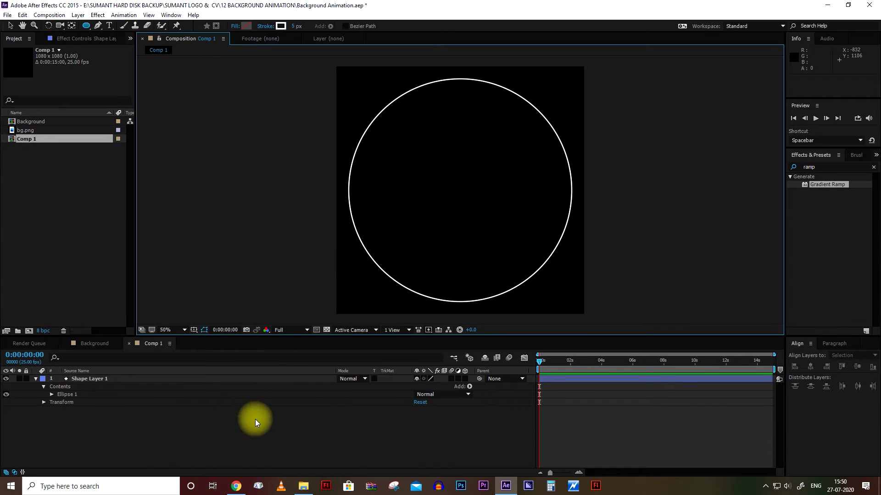
Collapse Shape Layer 1 and set its stroke width to 2 px.
click(562, 379)
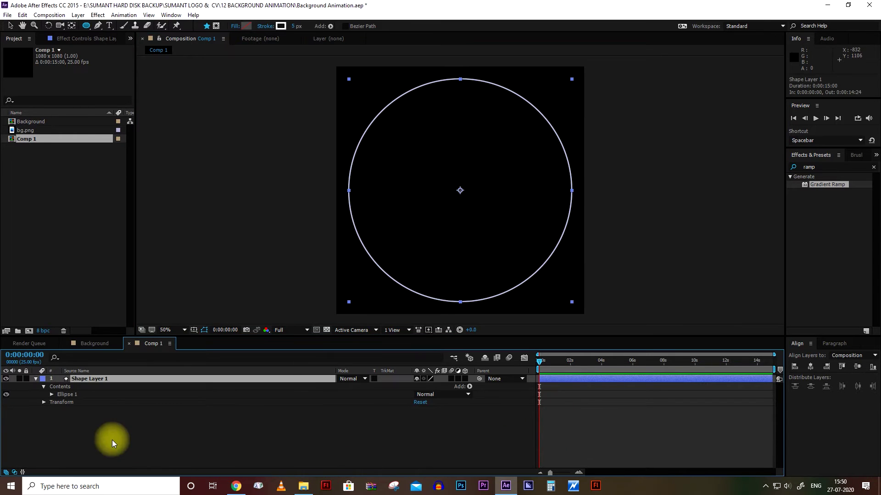
click(36, 378)
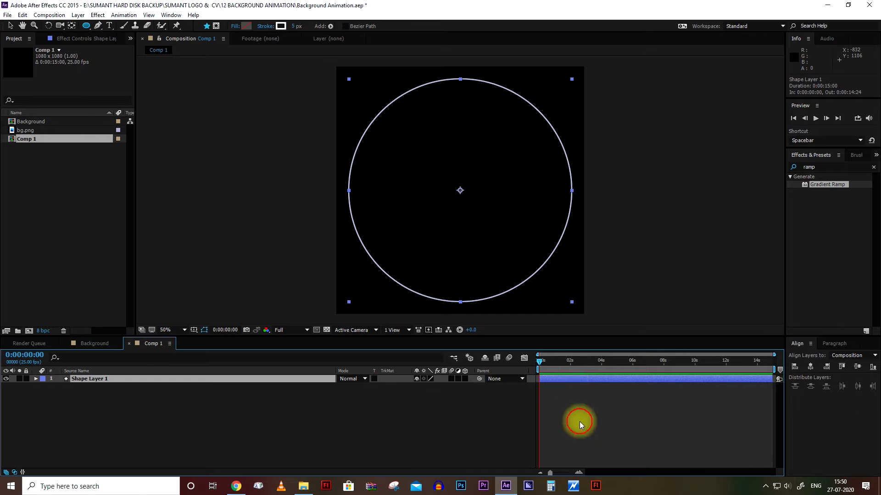
click(294, 26)
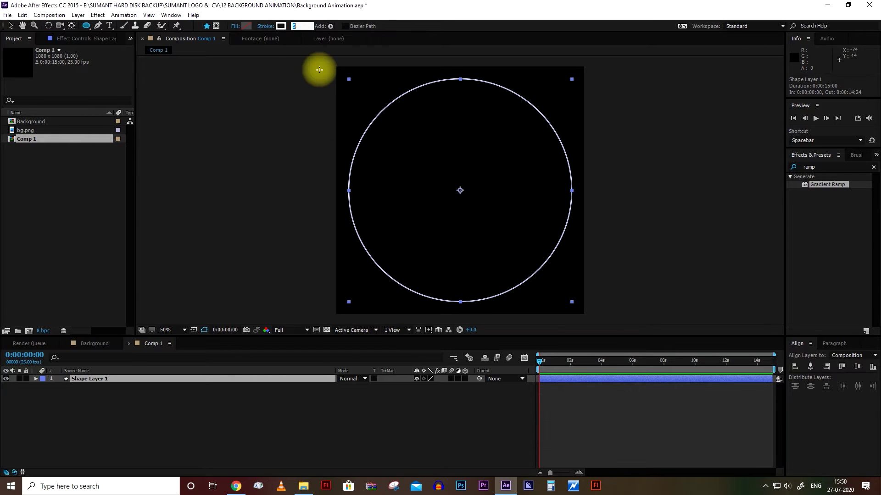
text(2)
key(Return)
click(606, 425)
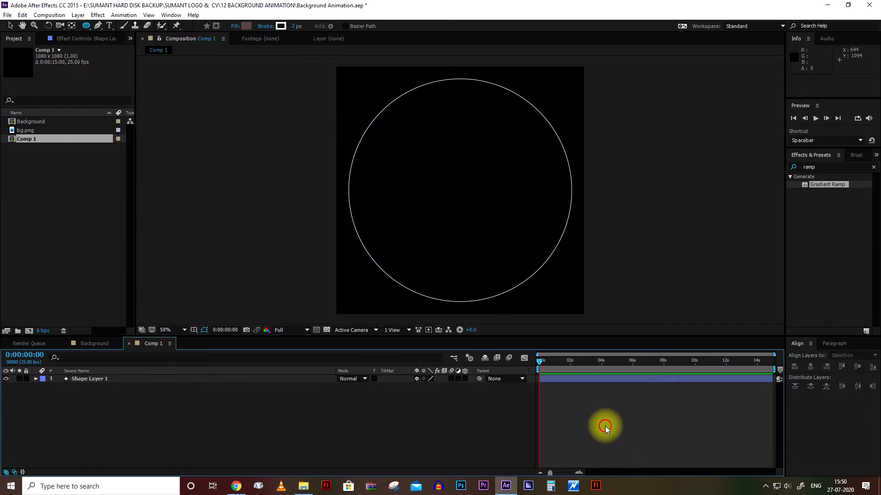
Duplicate Shape Layer 1 and scale the copy up to 106%.
click(590, 379)
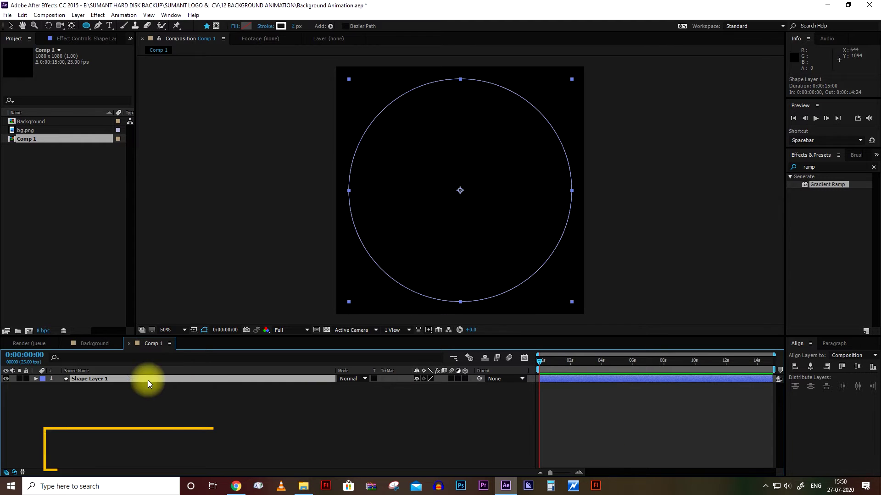
key(ctrl+d)
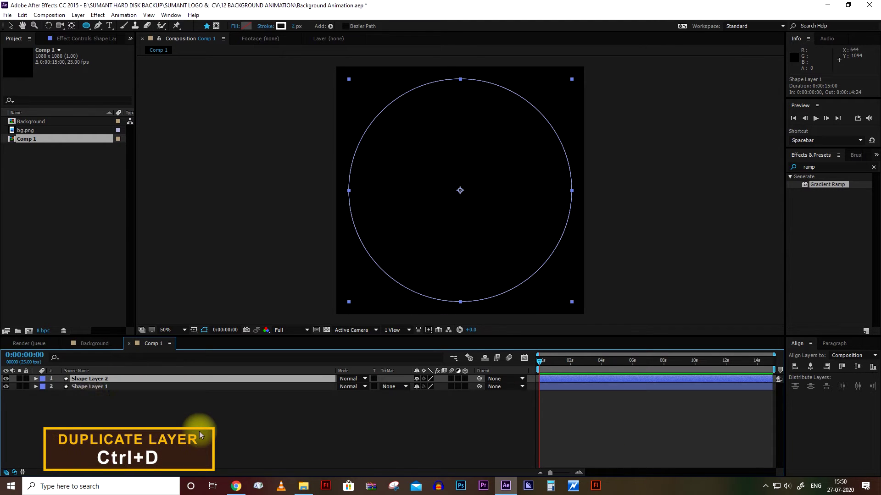
click(35, 379)
click(43, 387)
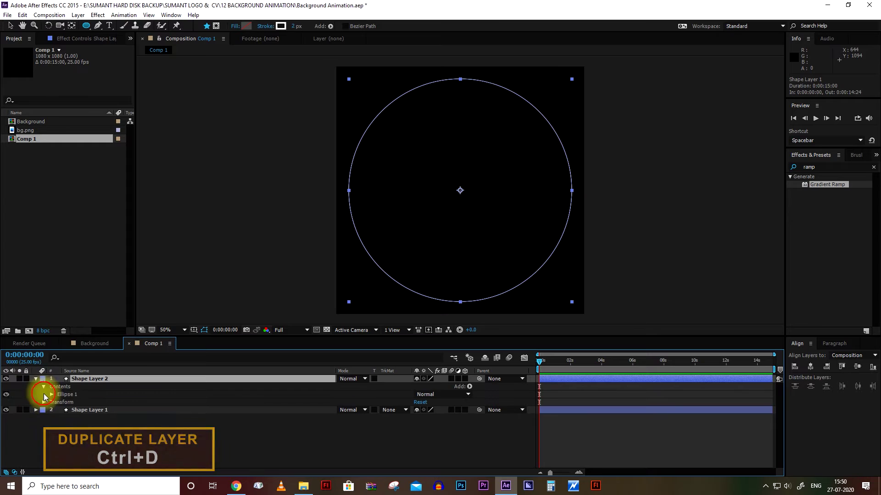
click(36, 379)
click(67, 383)
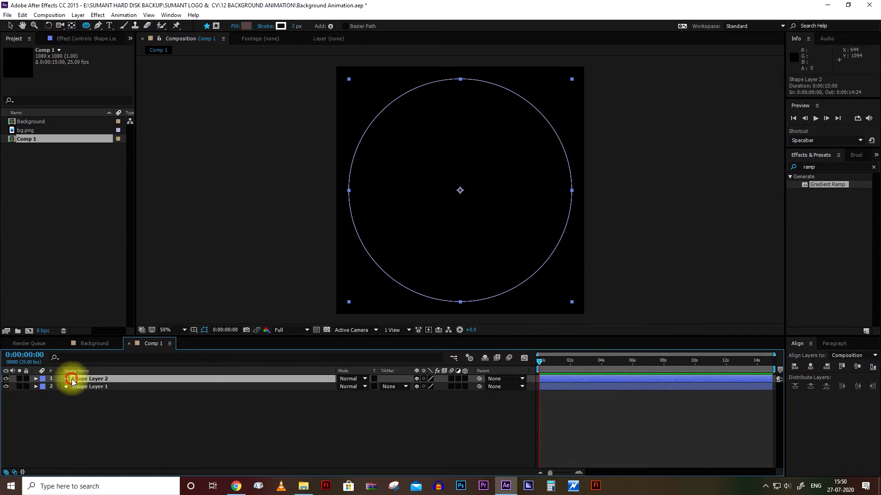
click(36, 379)
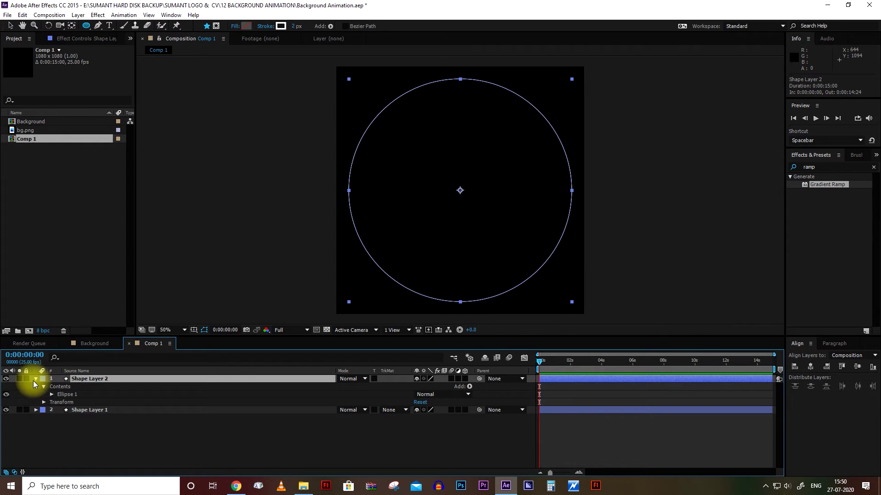
click(36, 379)
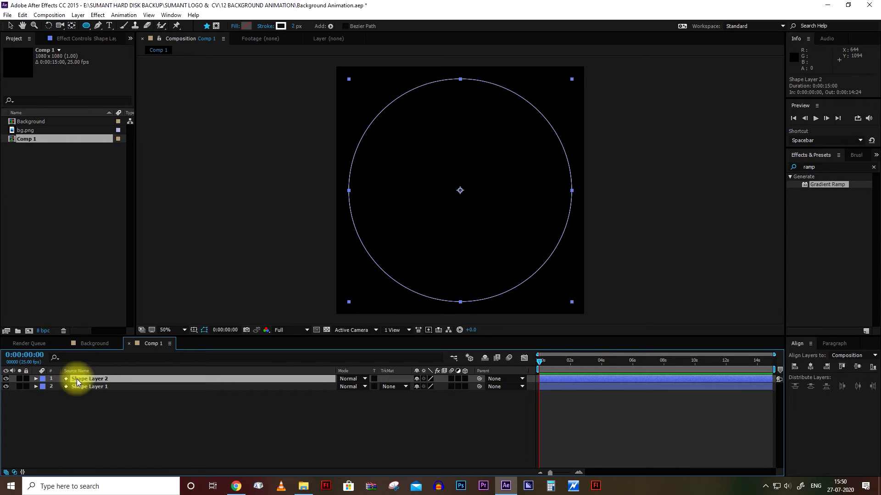
key(s)
mouse_move(426, 386)
mouse_down()
mouse_move(417, 383)
mouse_move(429, 385)
mouse_up()
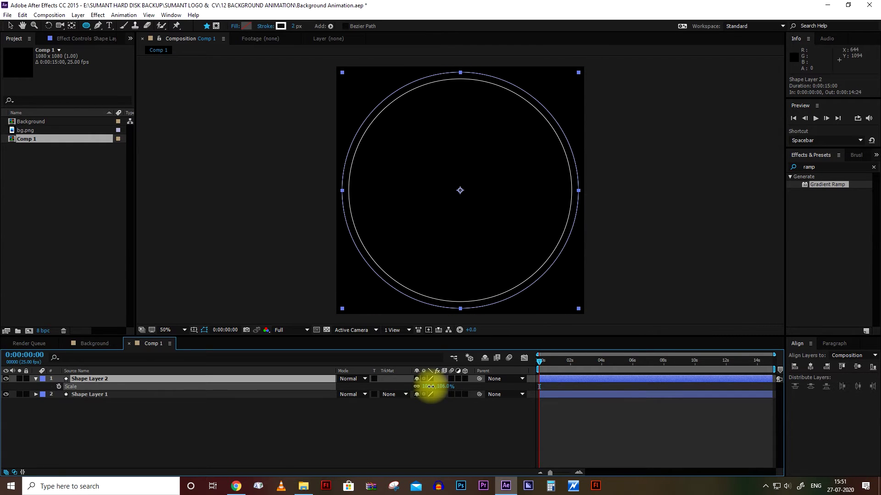
Add a dash and a gap to the stroke of Shape Layer 2's ellipse, and collapse the layer.
click(35, 380)
click(36, 380)
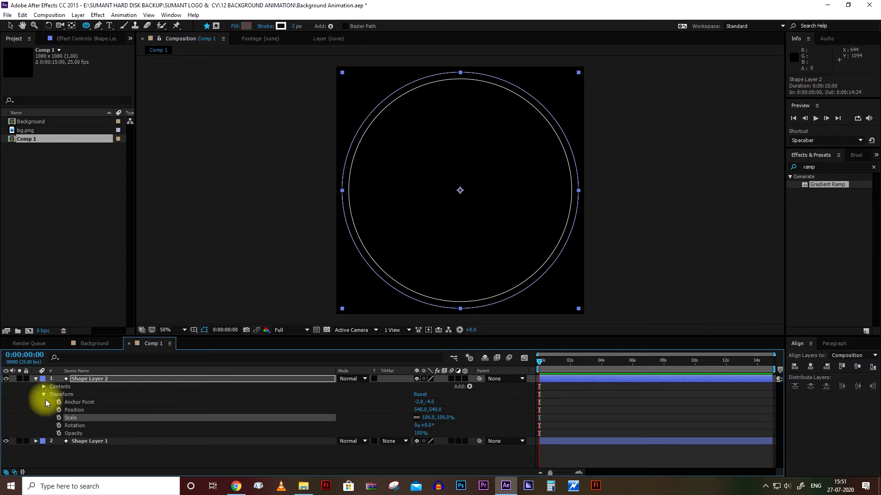
click(44, 394)
click(43, 387)
click(51, 394)
click(60, 410)
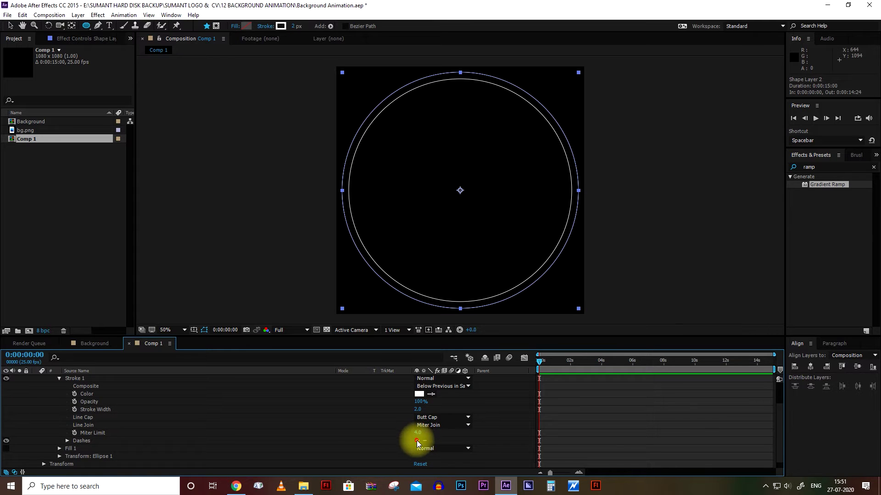
click(417, 441)
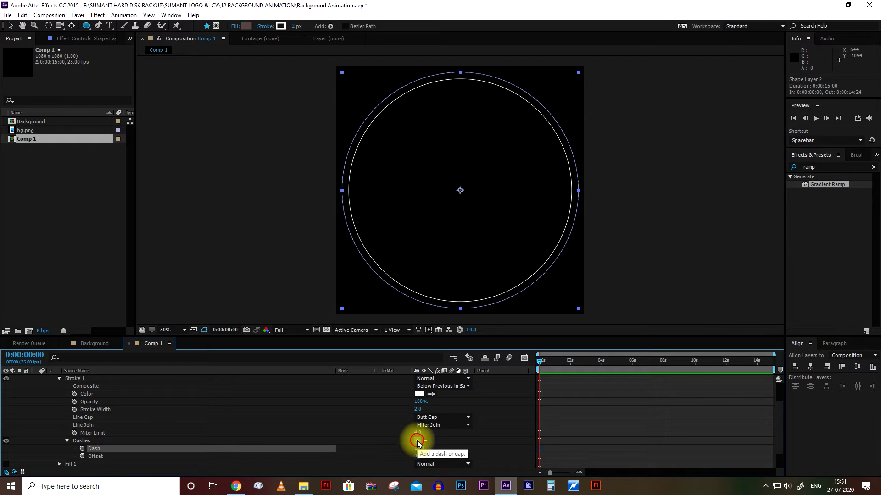
click(417, 441)
click(571, 432)
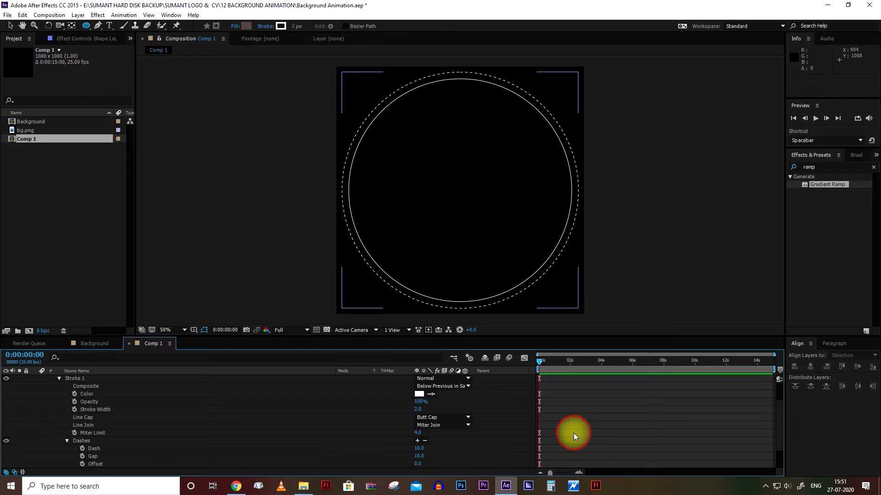
scroll(92, 403, up, 2)
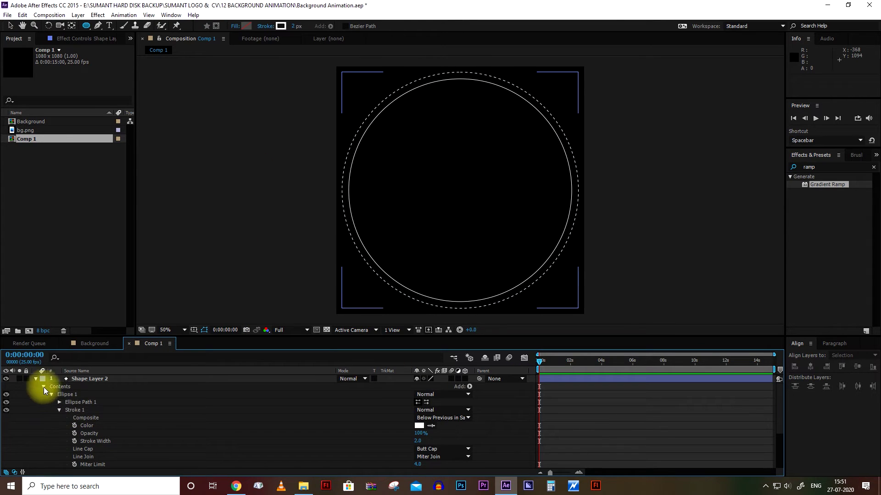
click(35, 379)
Duplicate the dashed Shape Layer 2 and scale the copy down to 85%.
click(125, 378)
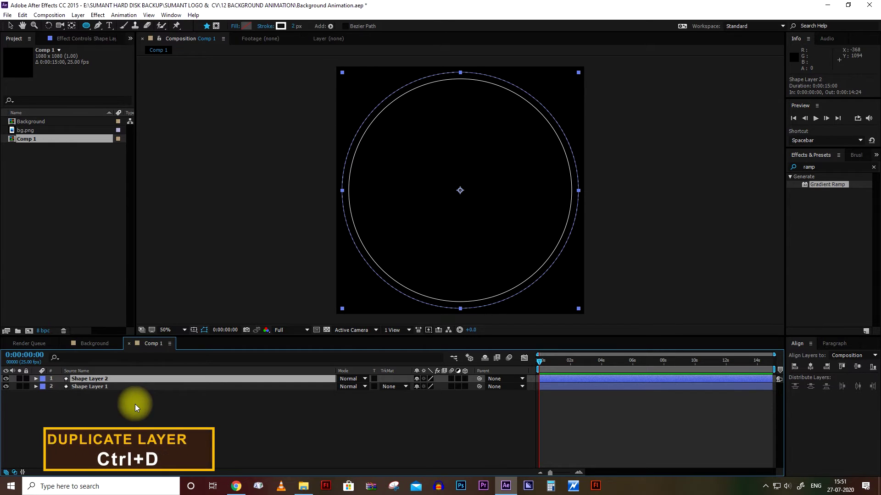
key(ctrl+d)
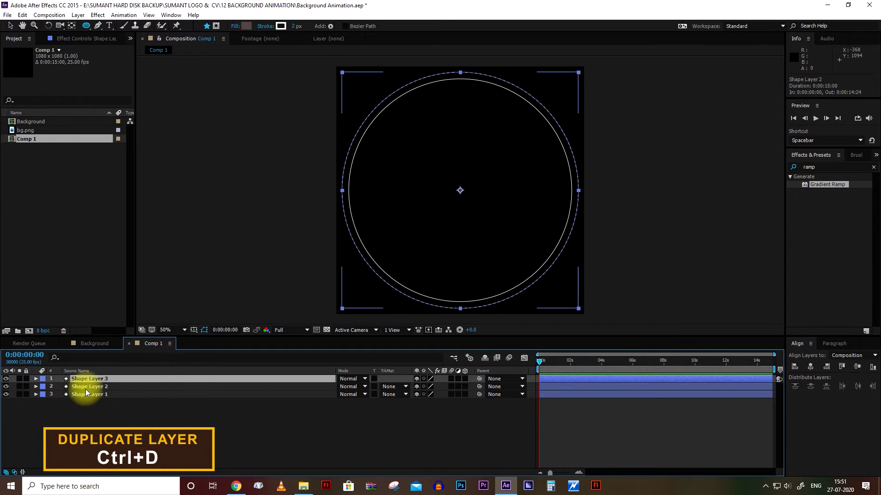
key(s)
drag(449, 390, 418, 389)
key(Return)
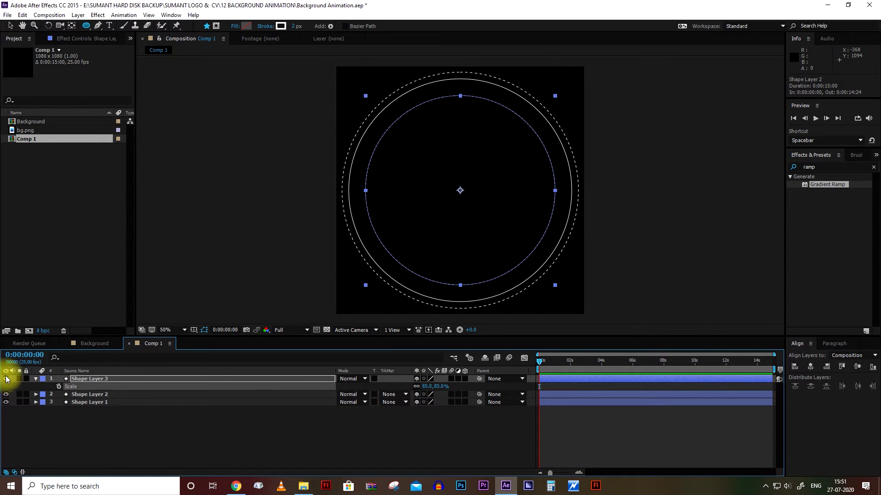
Set the stroke width of Shape Layer 3's ellipse to 57.
click(36, 380)
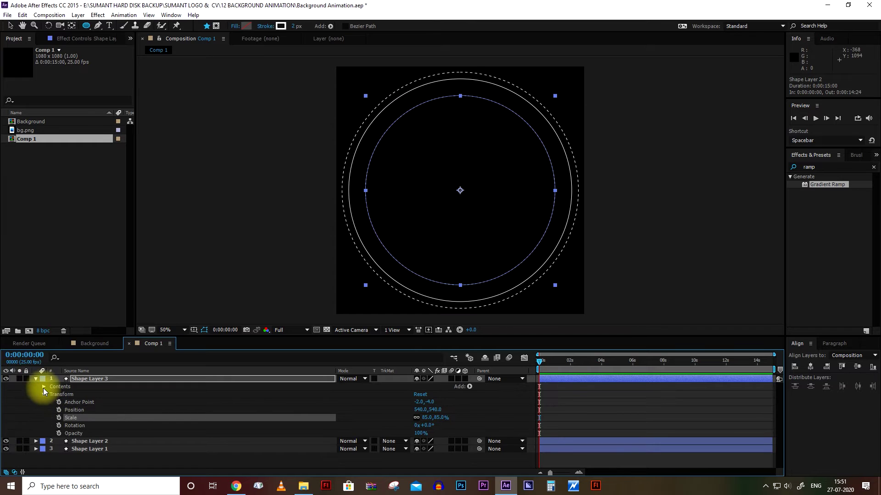
click(44, 387)
click(52, 394)
click(60, 410)
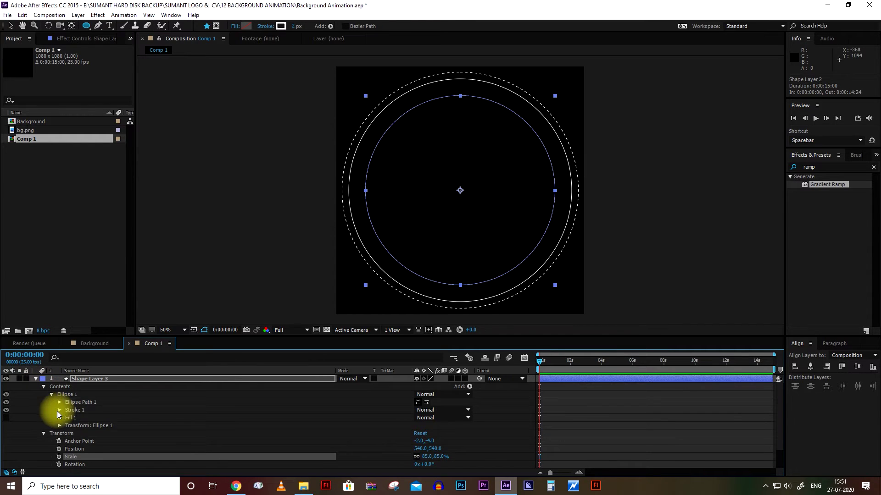
scroll(343, 446, down, 1)
drag(419, 436, 439, 428)
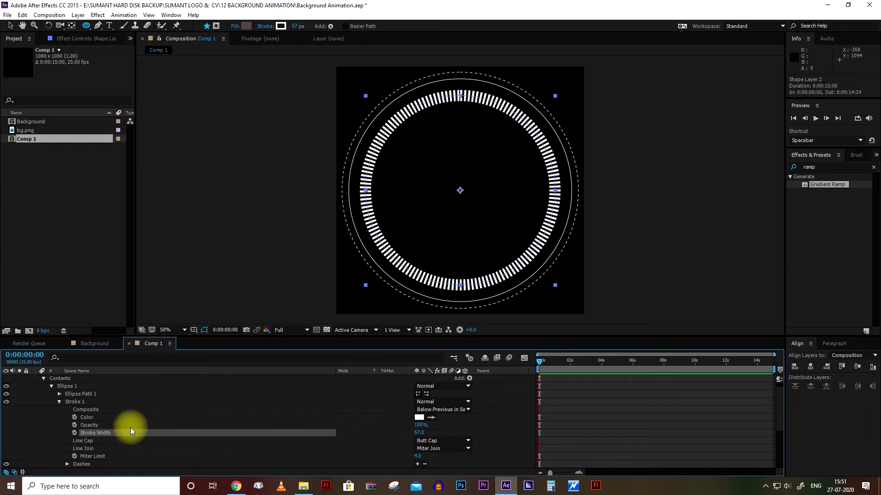
Lengthen the dashes of Shape Layer 3's stroke into long arcs and set the gap to 91.
scroll(427, 465, down, 1)
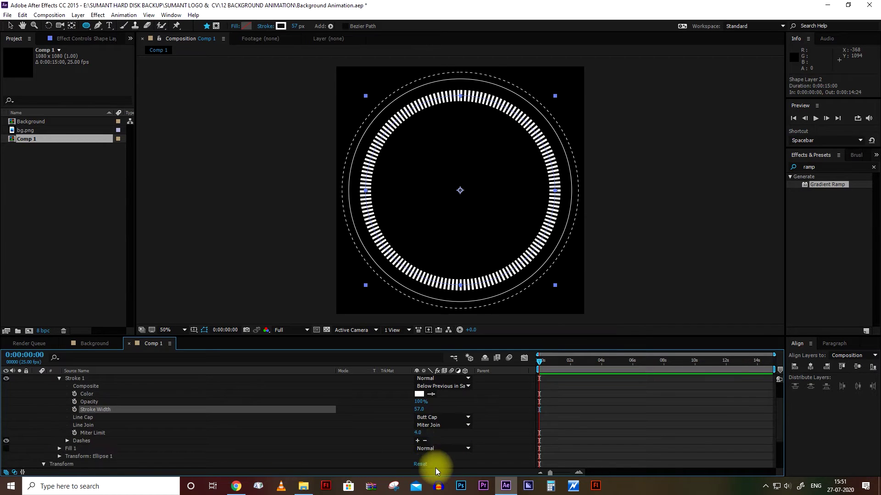
click(67, 441)
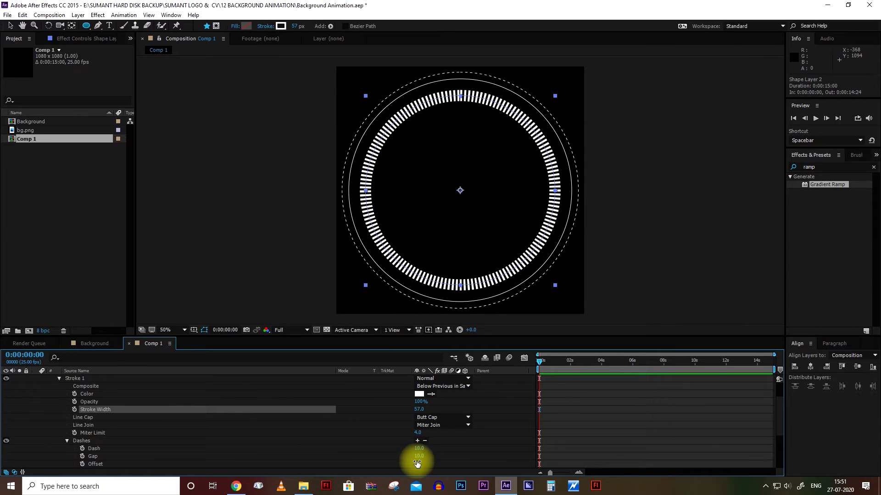
drag(418, 459, 414, 438)
Give Shape Layer 3's stroke a Round Cap and Round Join, and set its dash length to 325.
click(456, 417)
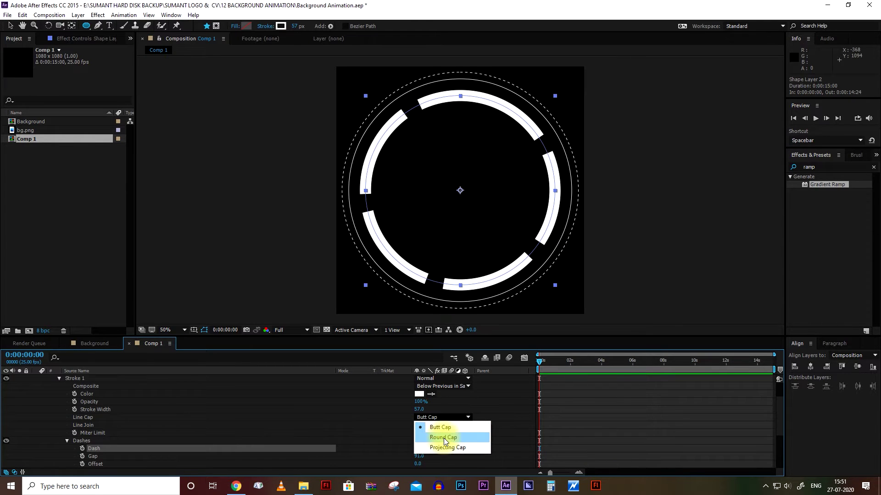
click(444, 438)
click(442, 425)
click(444, 446)
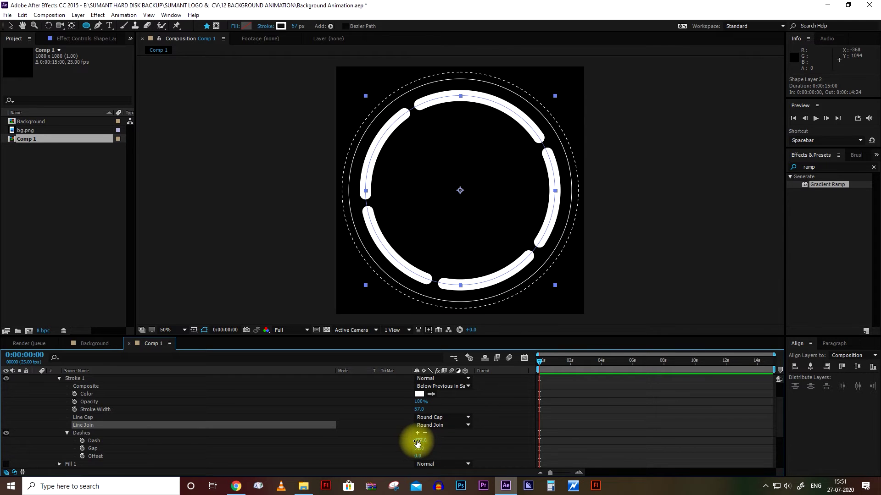
drag(417, 442, 359, 450)
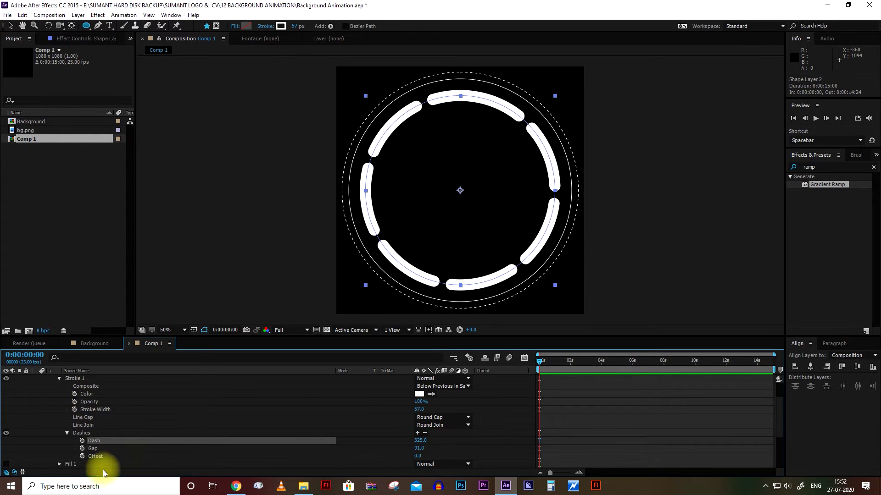
Reduce Shape Layer 3's stroke width to 44 and set the layer's scale to 92%.
drag(419, 408, 410, 407)
scroll(617, 417, up, 2)
click(569, 380)
key(s)
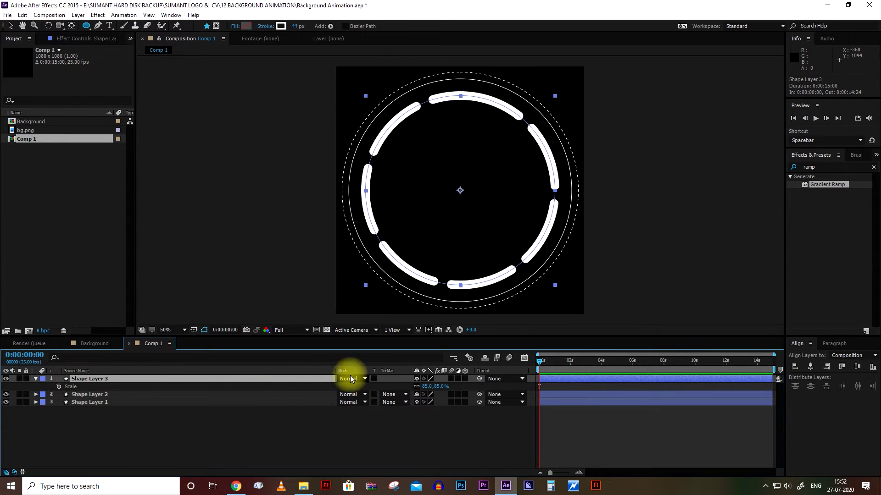
drag(422, 386, 426, 386)
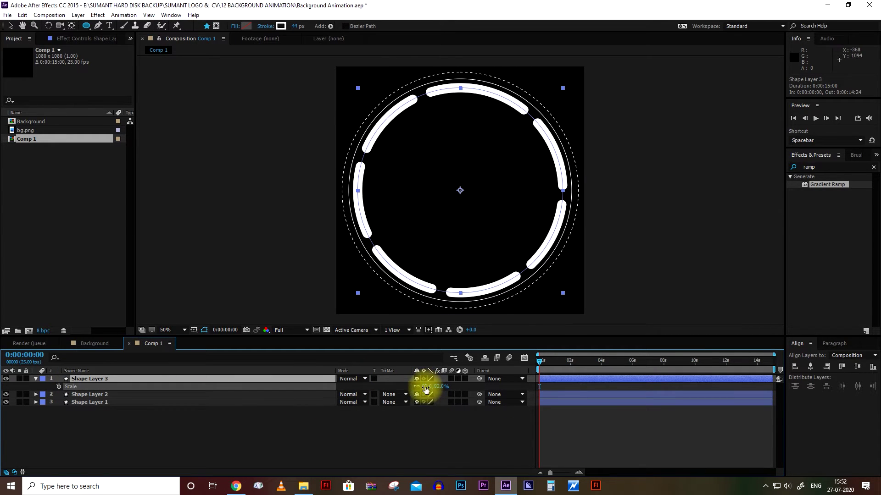
click(115, 415)
click(91, 403)
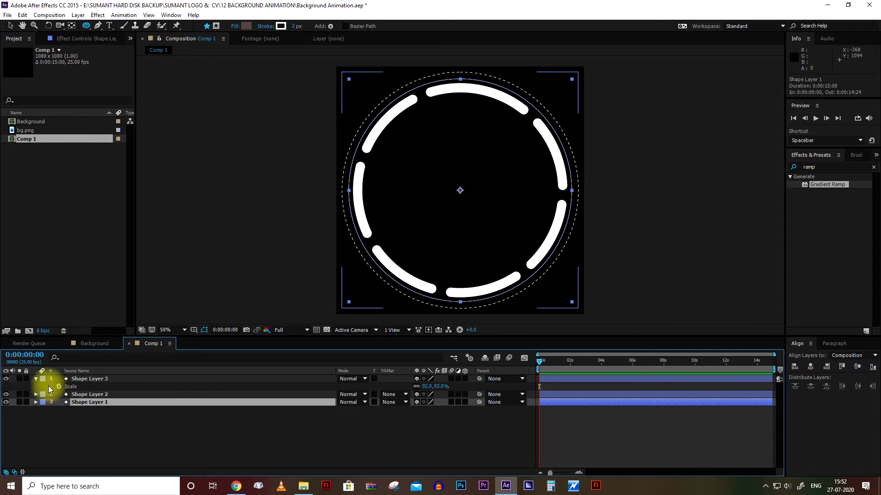
click(36, 379)
click(82, 380)
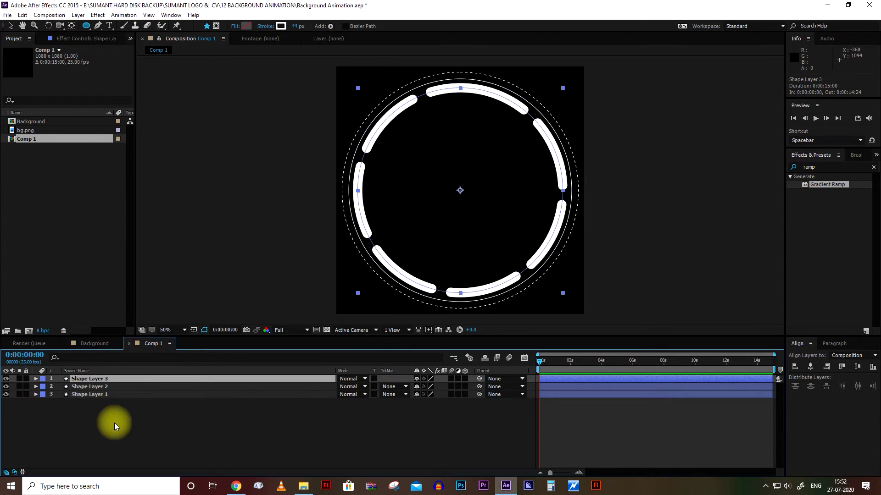
Duplicate Shape Layer 1 and move the copy to the top of the layer stack.
click(98, 395)
key(ctrl+d)
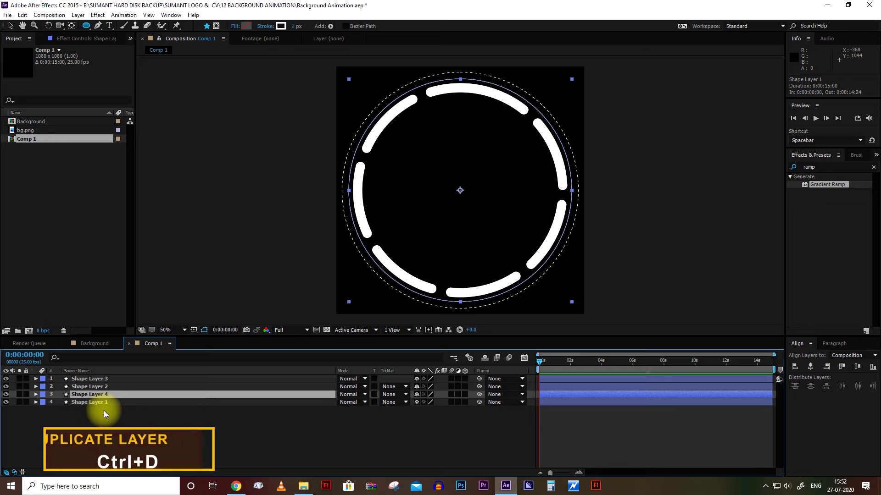
key(ctrl+bracketright)
key(ctrl+bracketright)
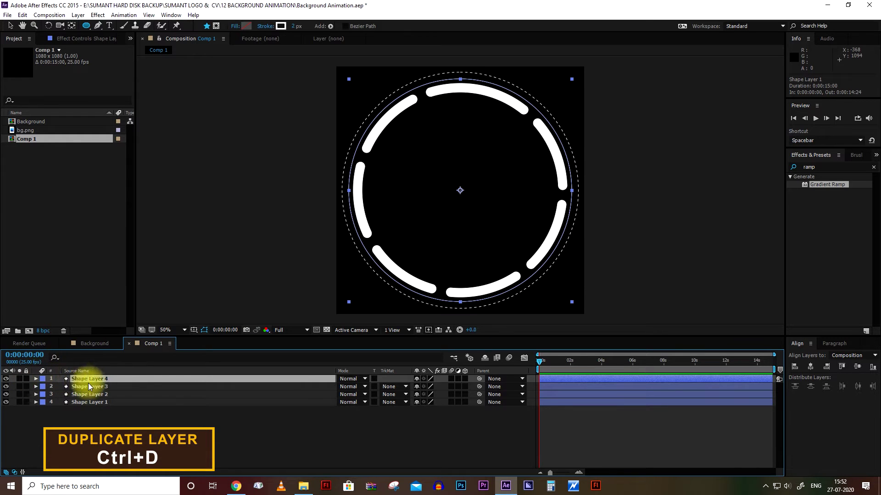
Scale Shape Layer 4 down to 78% and set its stroke width to 99 px.
key(s)
drag(426, 387, 416, 389)
drag(292, 27, 340, 27)
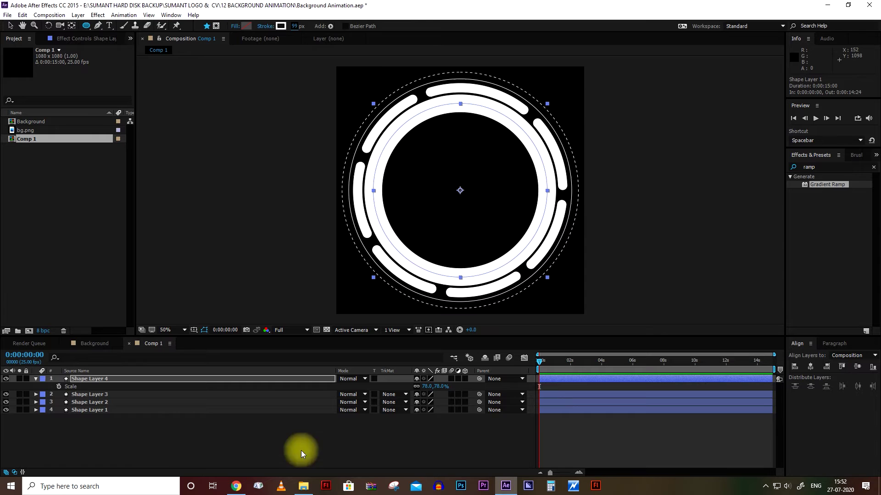
Add Trim Paths to Shape Layer 4 and set its End to 50% to leave a half ring.
click(36, 379)
click(36, 379)
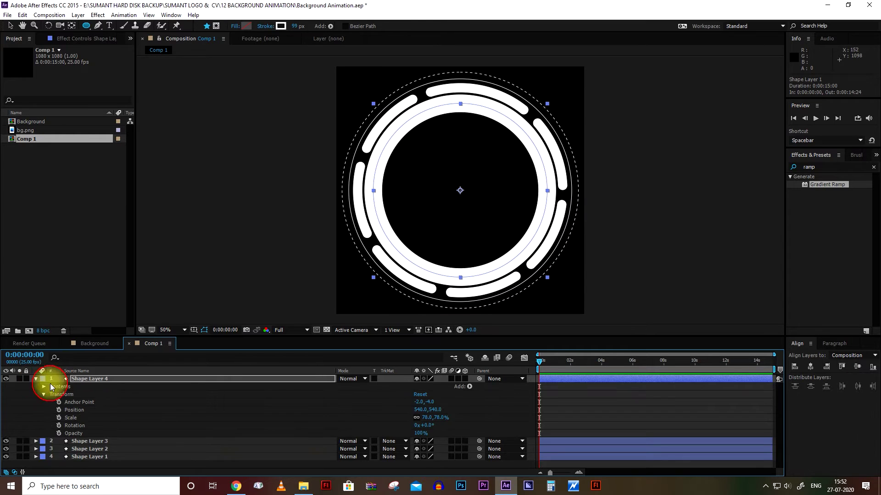
click(470, 387)
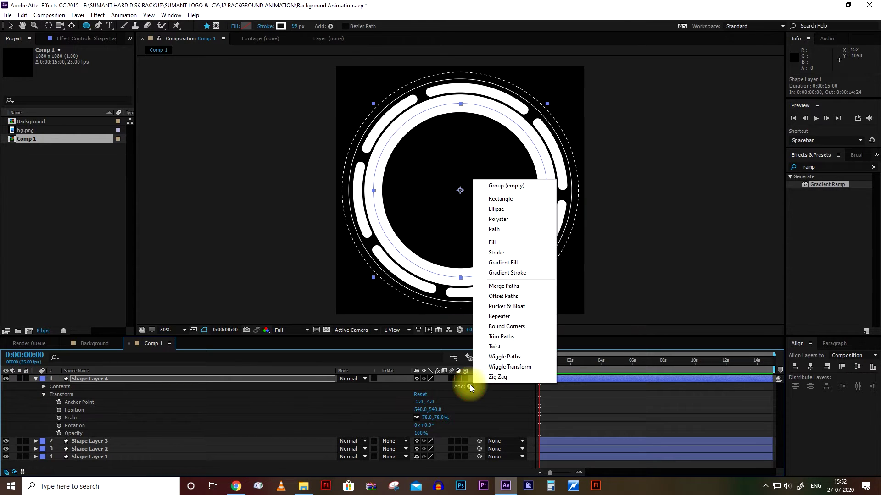
click(499, 336)
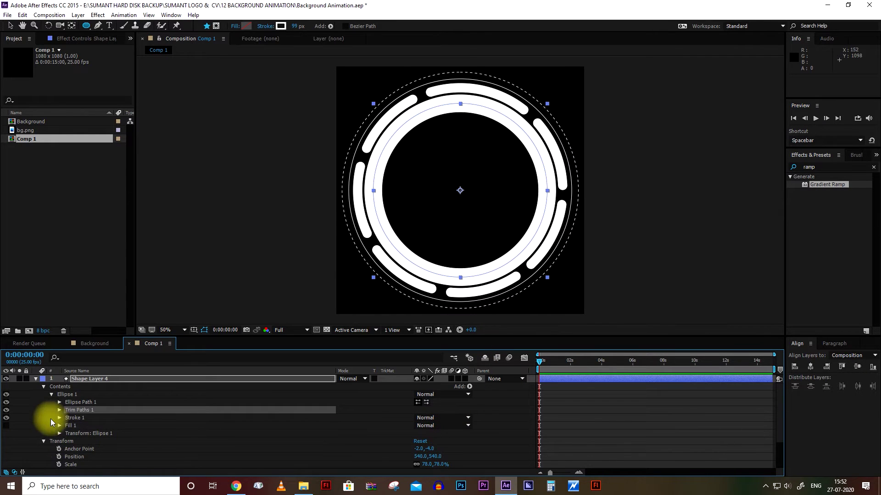
click(60, 410)
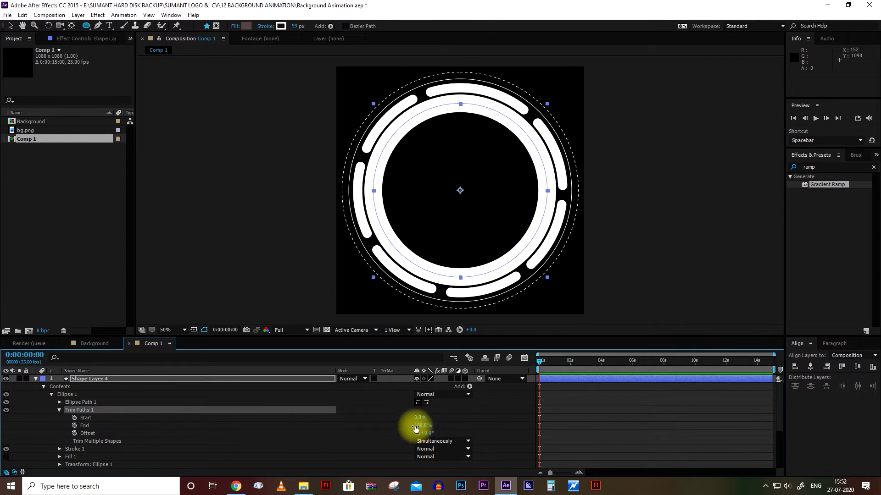
drag(420, 428, 399, 426)
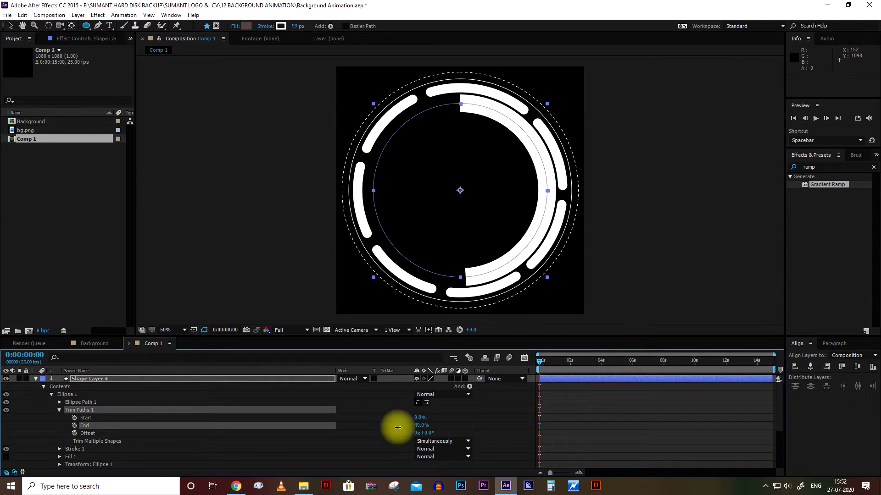
click(565, 379)
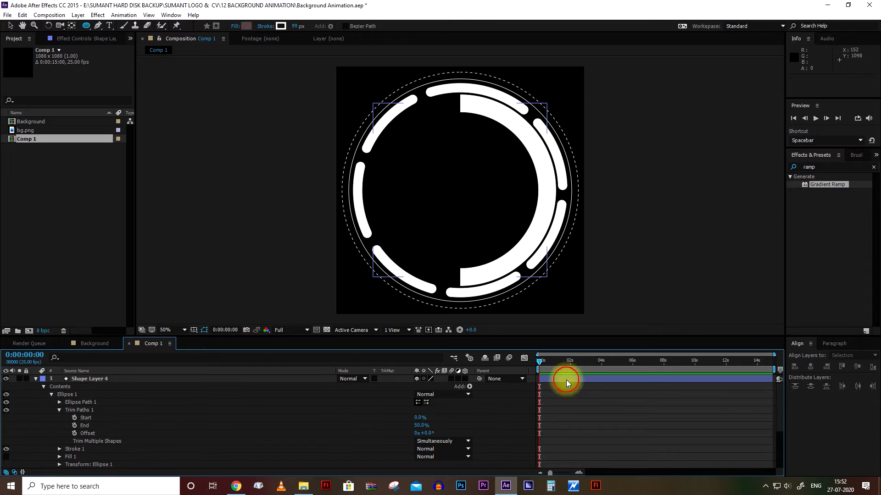
click(562, 402)
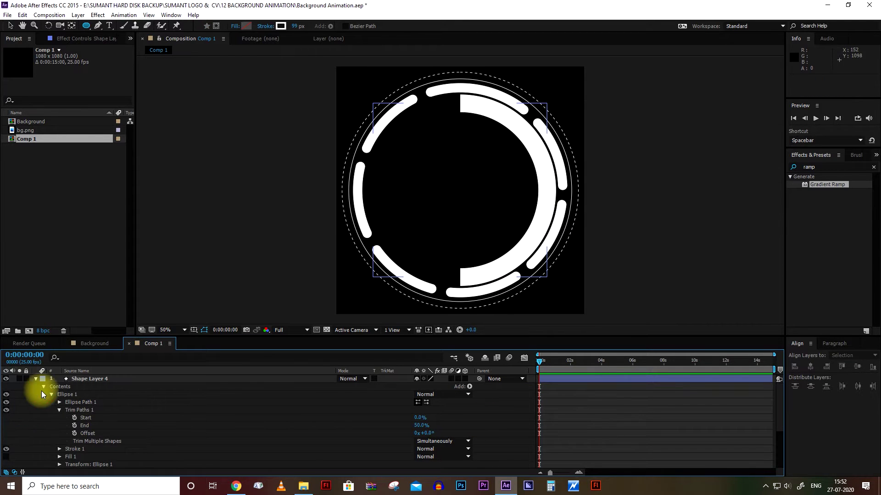
click(36, 379)
Duplicate Shape Layer 4 and set the copy's Trim Paths End to 23% and Offset to 225°.
click(566, 381)
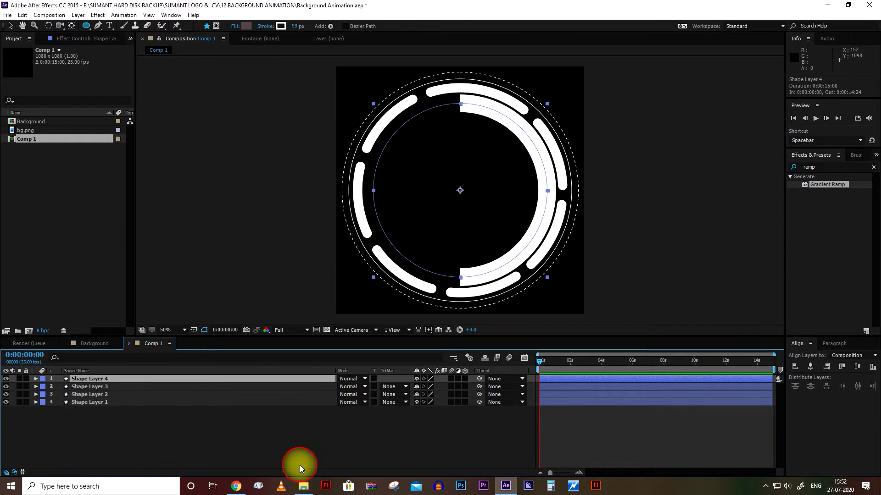
key(ctrl+d)
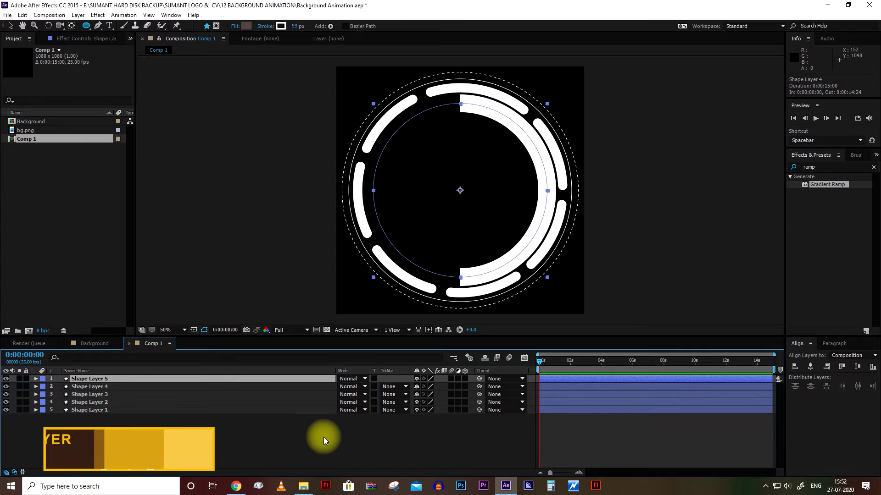
click(36, 379)
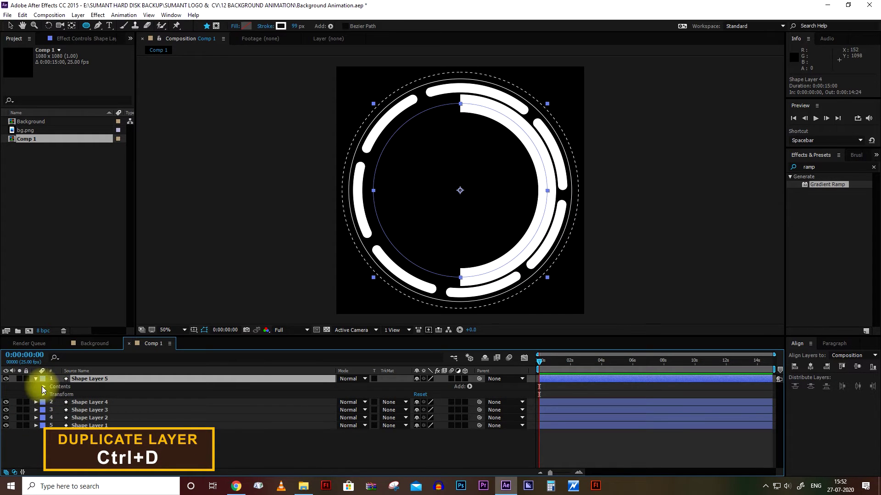
click(44, 388)
click(51, 394)
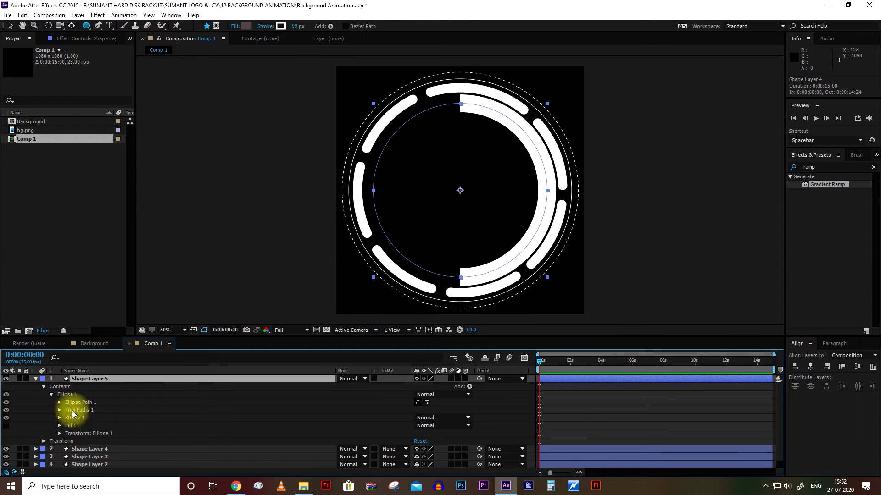
click(59, 410)
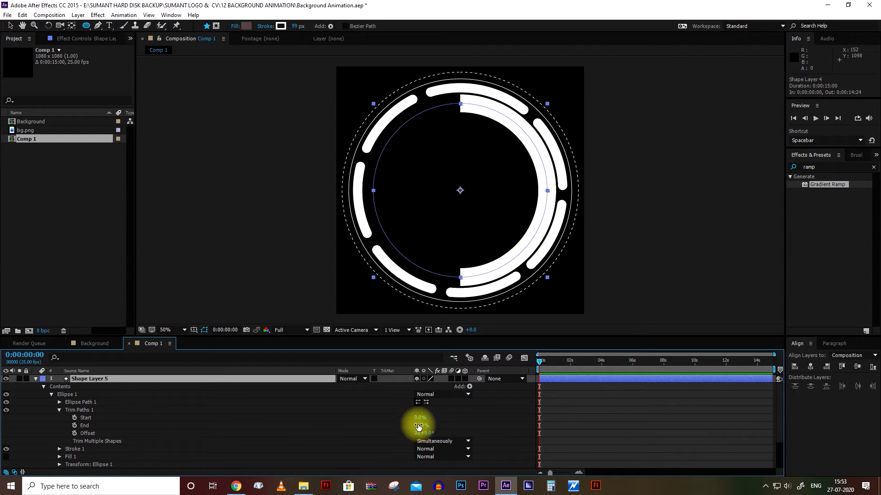
drag(418, 429, 522, 424)
click(447, 433)
text(225)
key(Return)
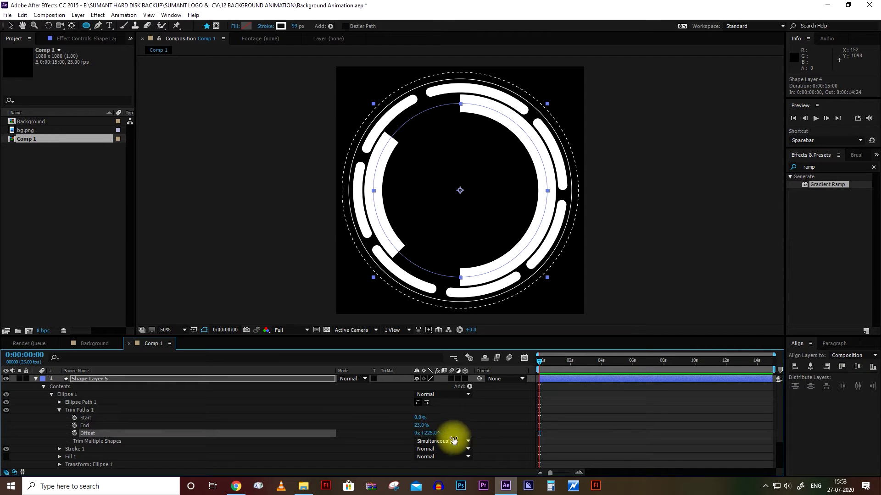
Shorten Shape Layer 5's arc by setting its Trim Paths End to 15%.
drag(418, 427, 415, 427)
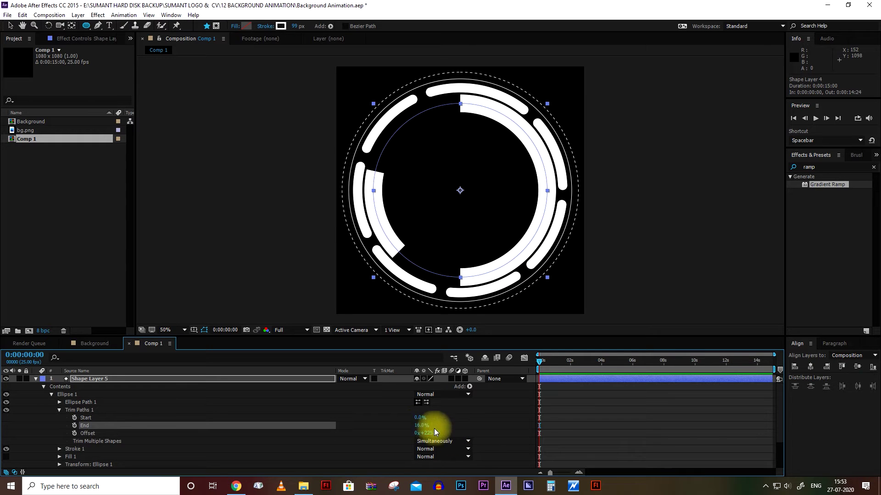
click(421, 425)
text(15)
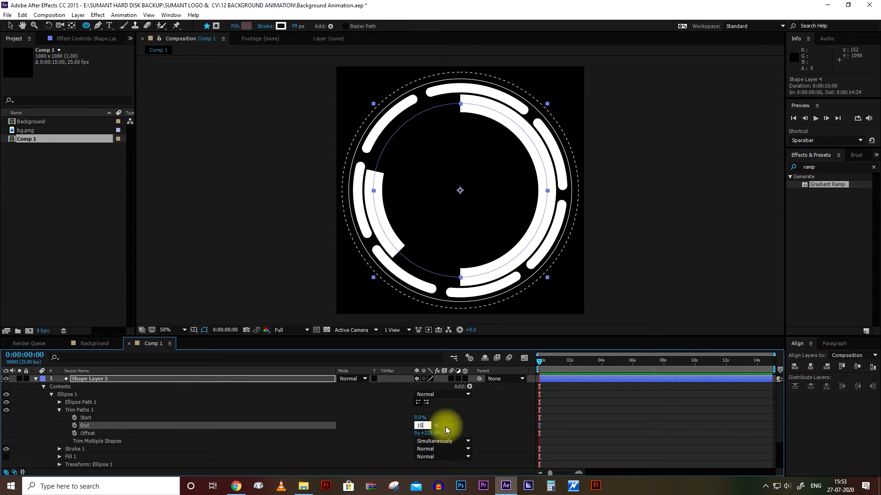
key(Return)
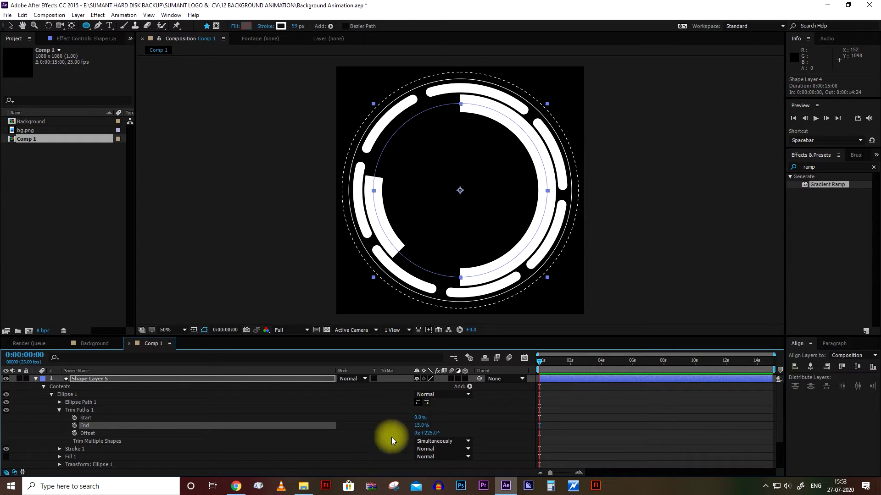
click(35, 379)
Duplicate the dashed Shape Layer 2 and scale the copy down to 78%.
click(103, 403)
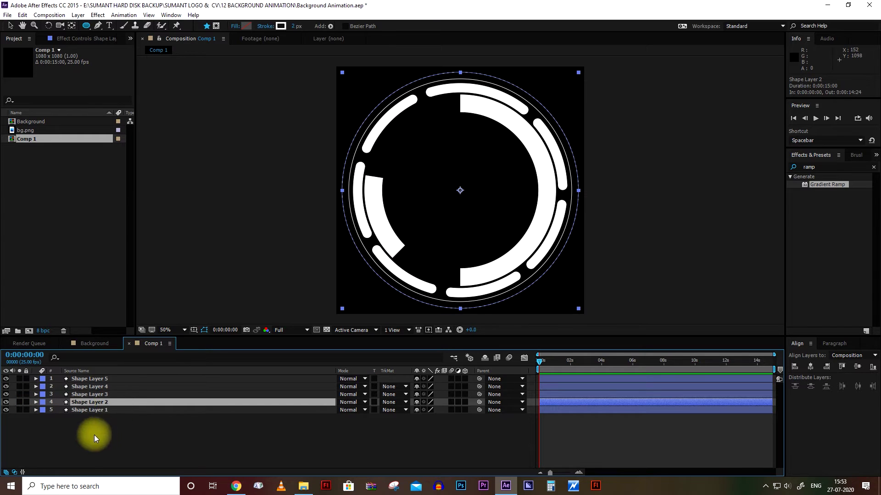
key(ctrl+d)
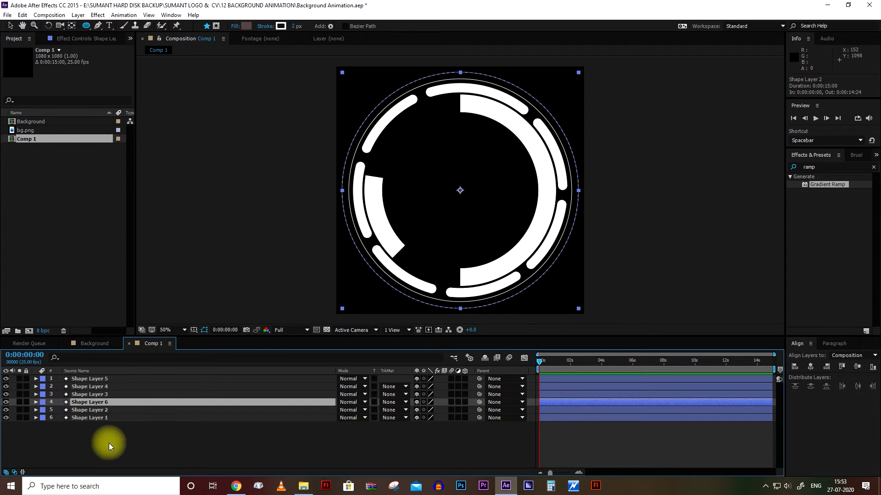
key(s)
drag(426, 410, 416, 410)
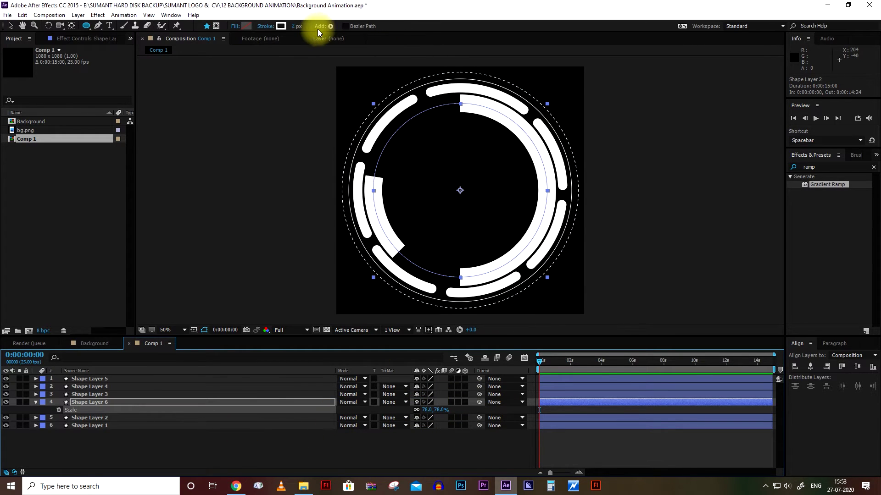
Thicken the stroke of Shape Layer 6's ellipse to a width of 33.
drag(295, 30, 305, 29)
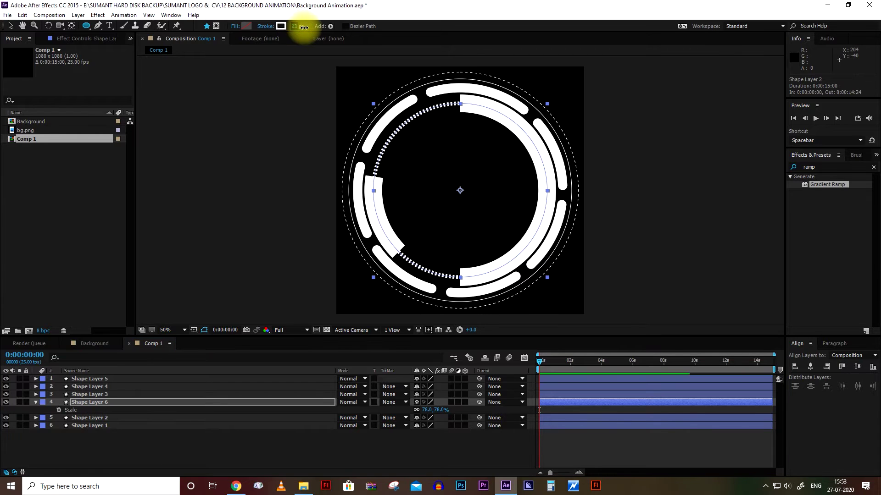
double_click(36, 402)
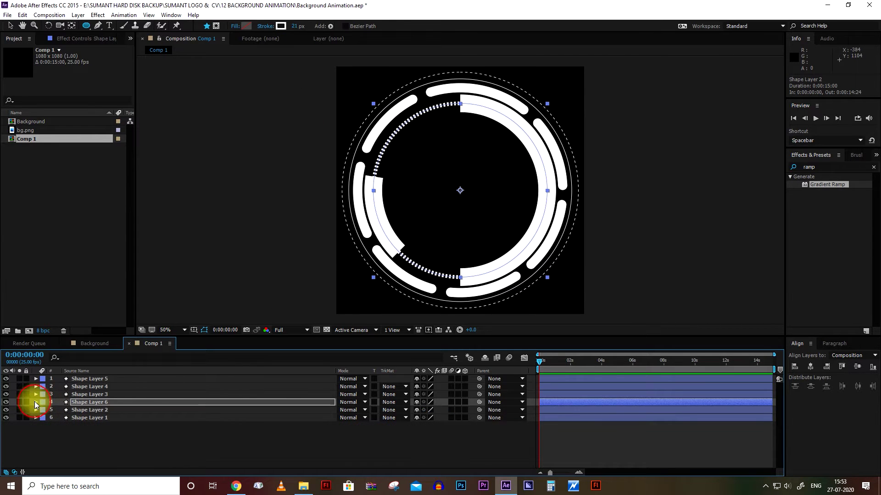
click(44, 417)
click(45, 412)
click(52, 418)
click(59, 433)
scroll(229, 441, down, 2)
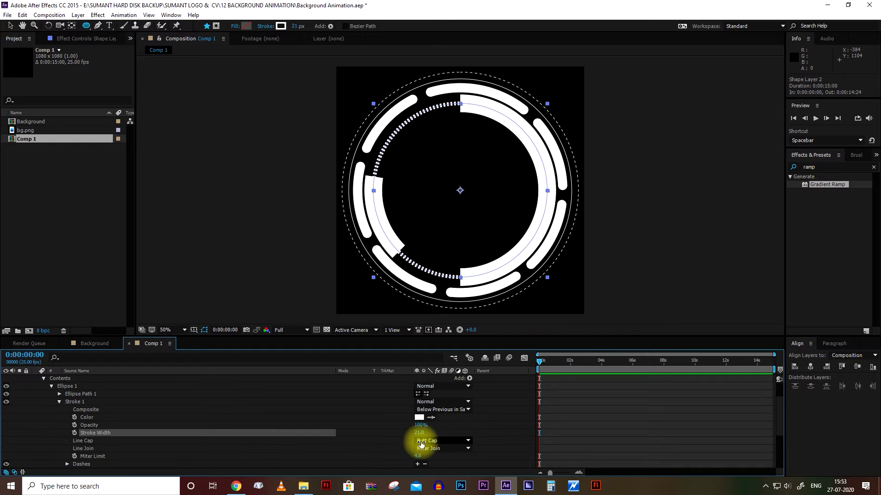
drag(418, 432, 423, 432)
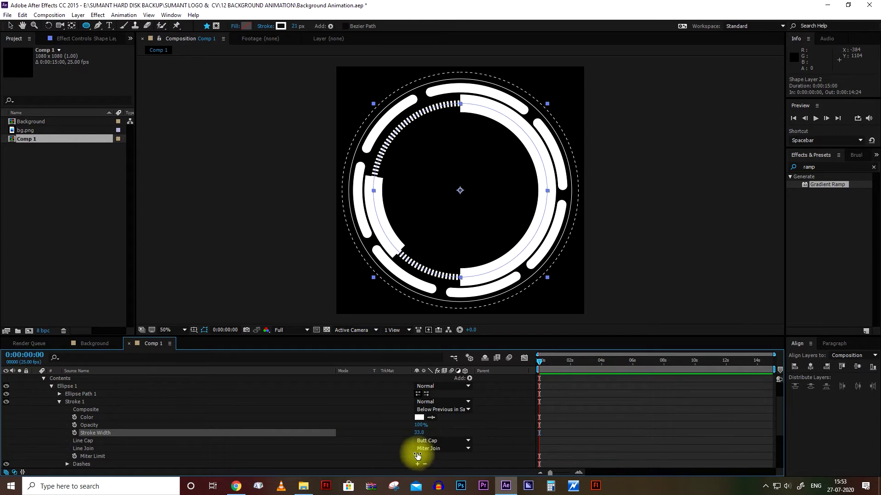
Set Shape Layer 6's stroke dash to 119 and gap to 51, and thin the stroke width to 11.
click(67, 464)
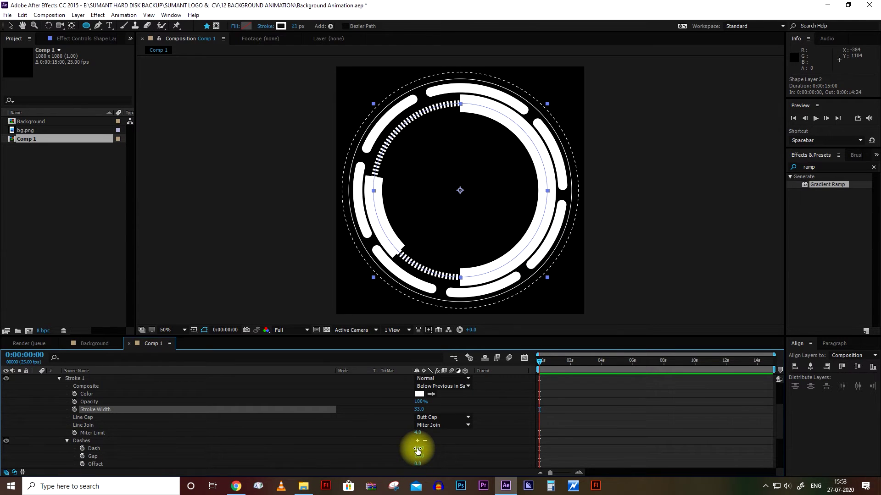
drag(417, 456, 455, 438)
drag(418, 409, 408, 410)
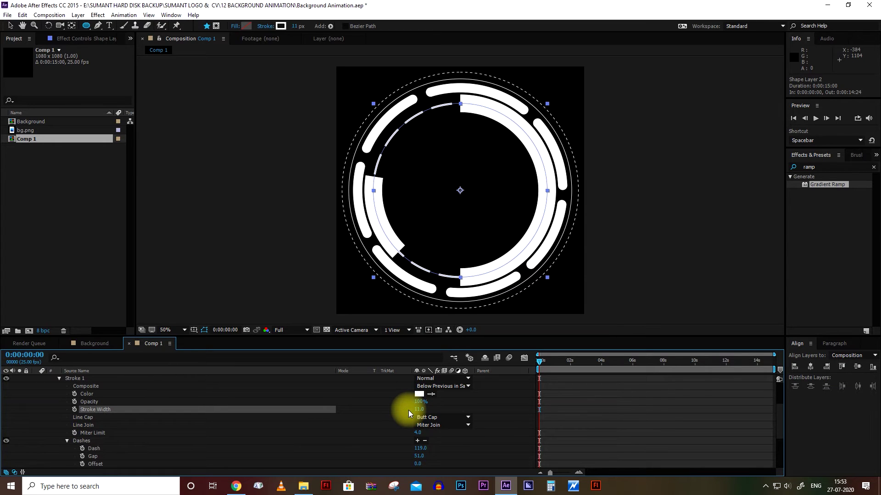
click(394, 432)
scroll(99, 426, up, 3)
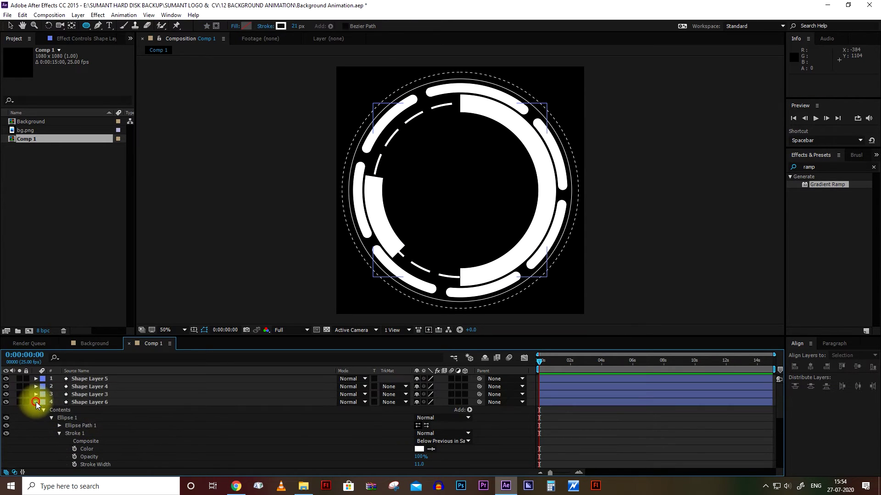
click(36, 403)
Duplicate the thin solid circle Shape Layer 1 and scale the copy down to 91%.
click(86, 418)
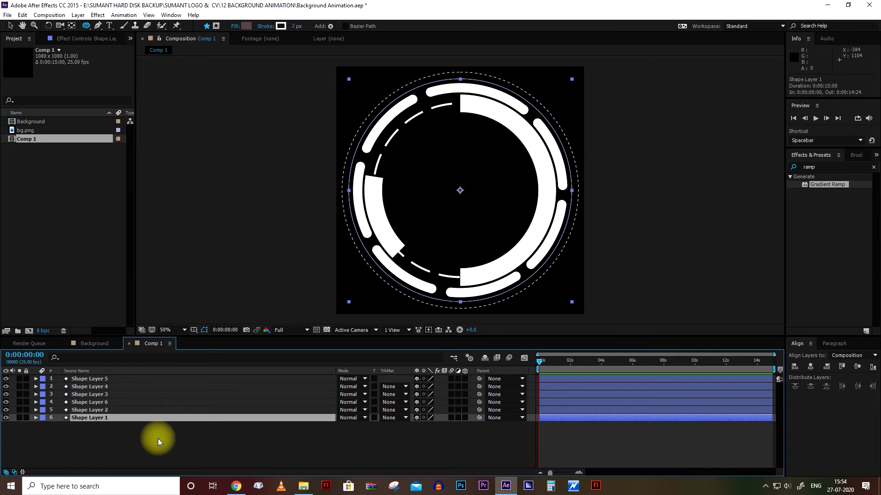
key(ctrl+d)
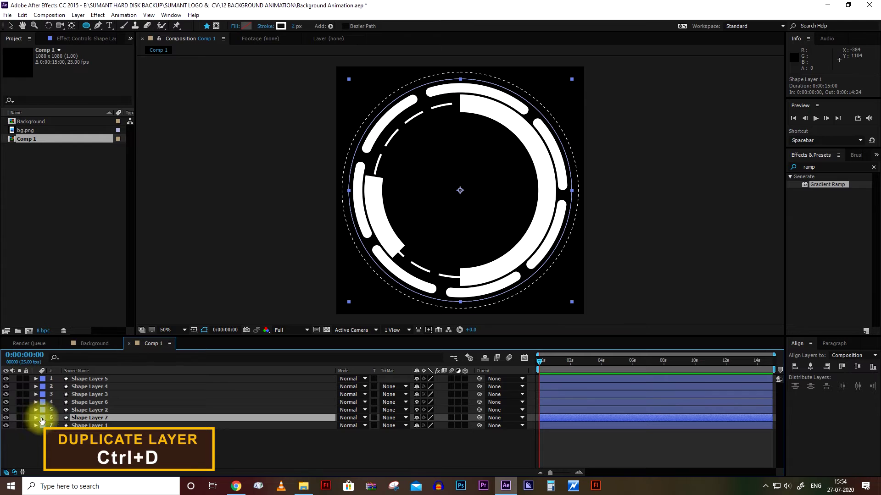
key(s)
drag(430, 428, 425, 426)
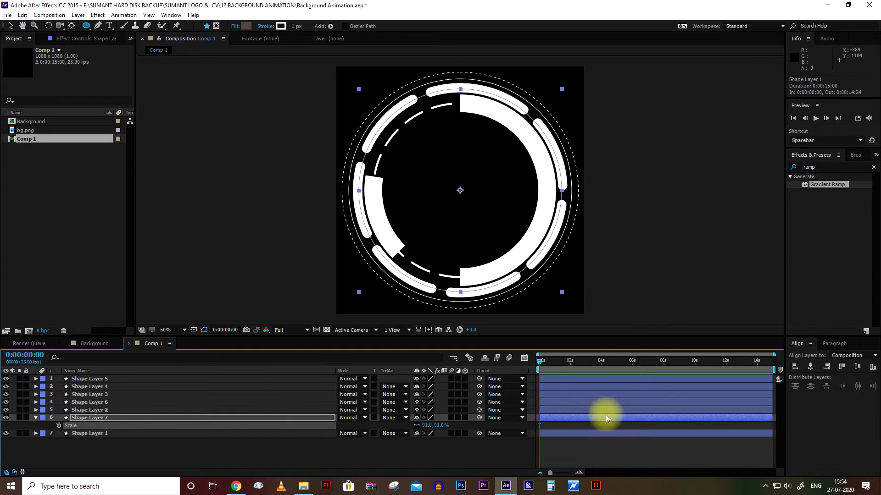
Duplicate Shape Layer 7 and scale the new copy down to 68% as a thin inner circle.
click(568, 418)
key(ctrl+d)
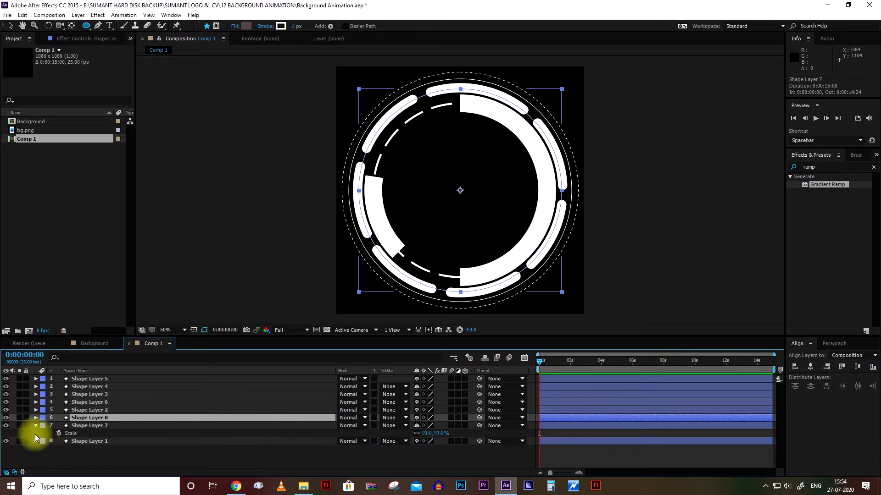
key(s)
drag(427, 425, 418, 426)
click(593, 460)
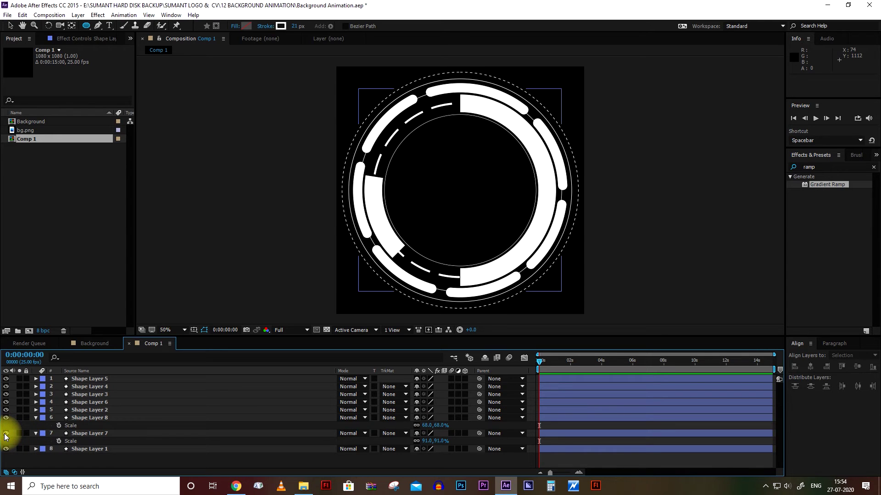
Duplicate the thick dashed Shape Layer 3 and scale the copy down to 62%.
double_click(6, 395)
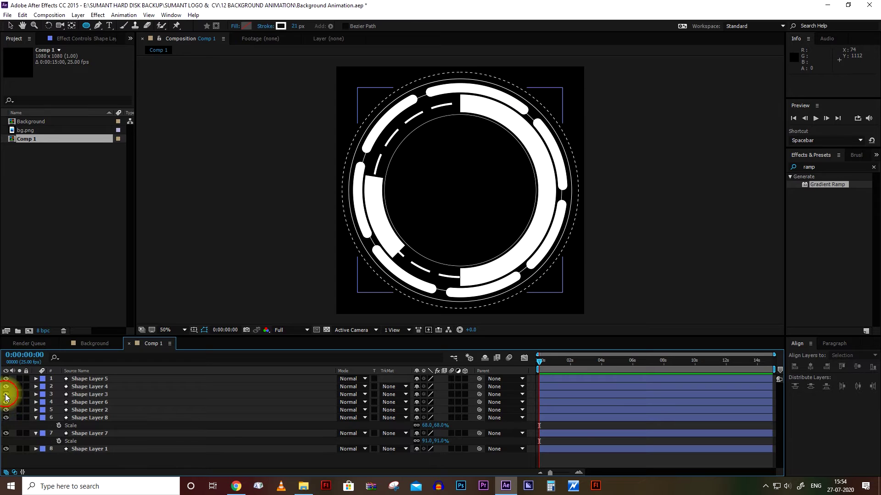
click(85, 395)
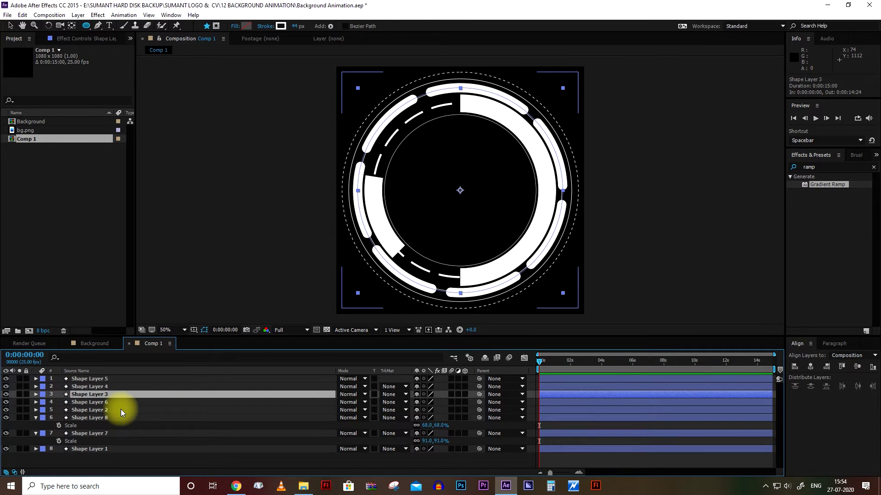
key(ctrl+d)
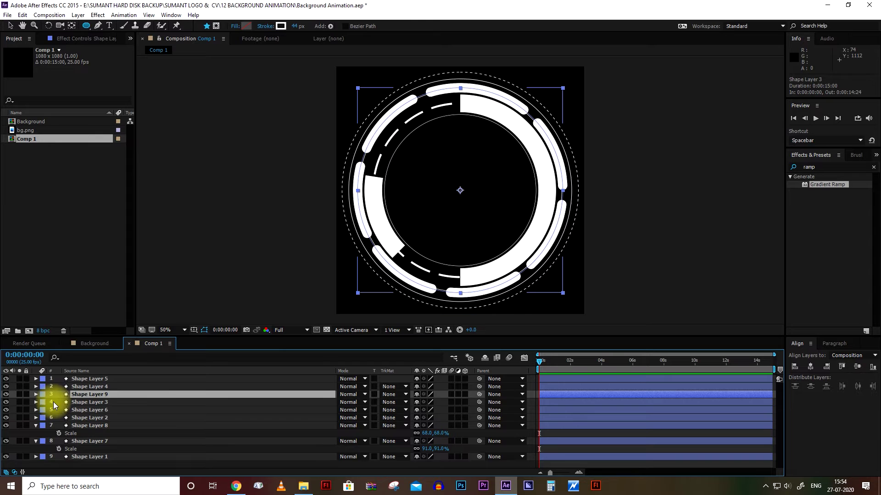
key(s)
drag(432, 402, 416, 404)
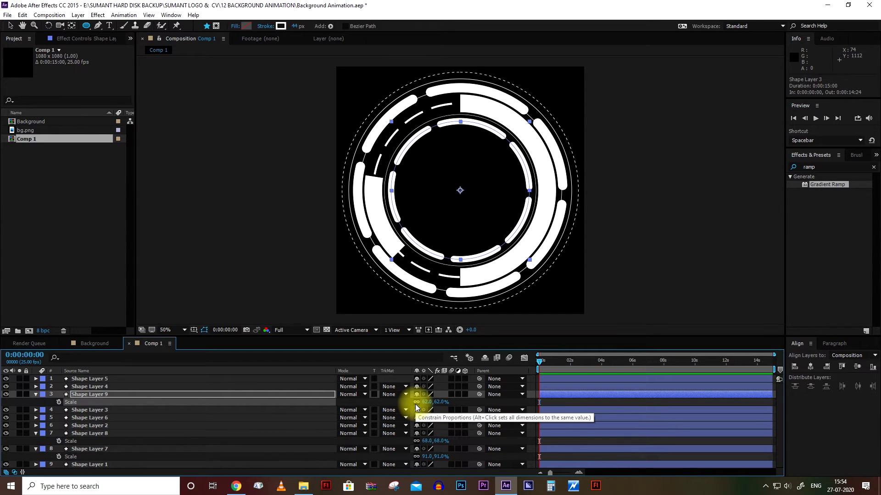
Thin Shape Layer 9's stroke to 20 px and collapse the expanded Shape Layers 9, 8 and 7 in the timeline.
drag(294, 26, 281, 25)
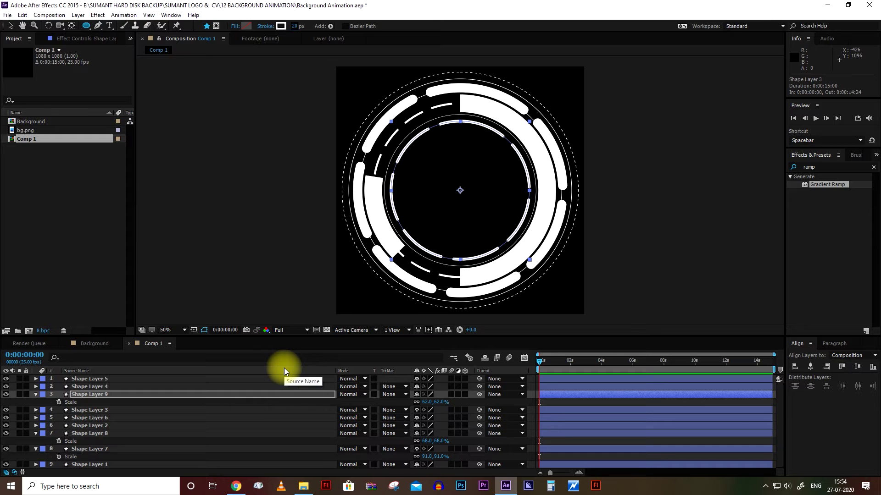
click(35, 395)
click(36, 426)
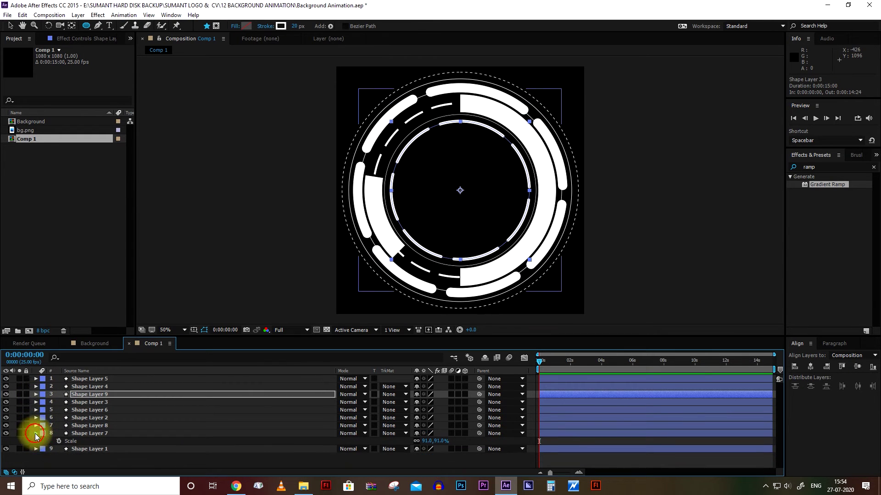
click(36, 434)
click(87, 439)
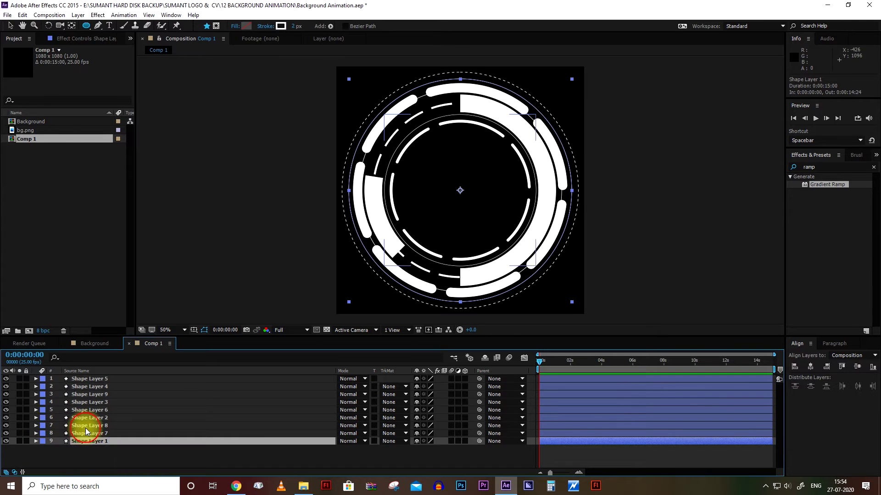
click(87, 425)
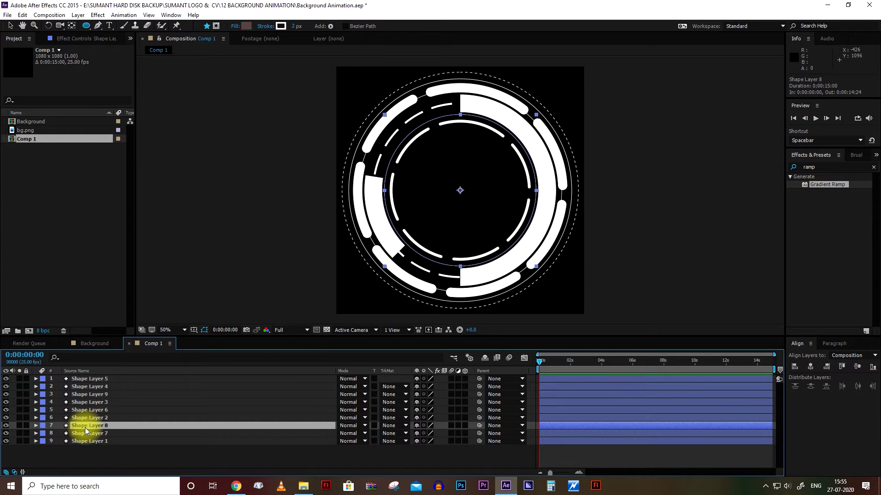
click(85, 417)
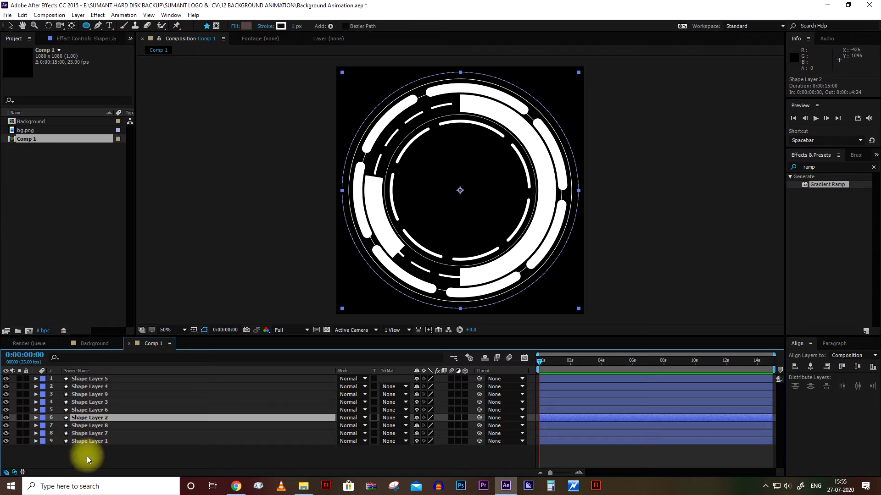
click(90, 441)
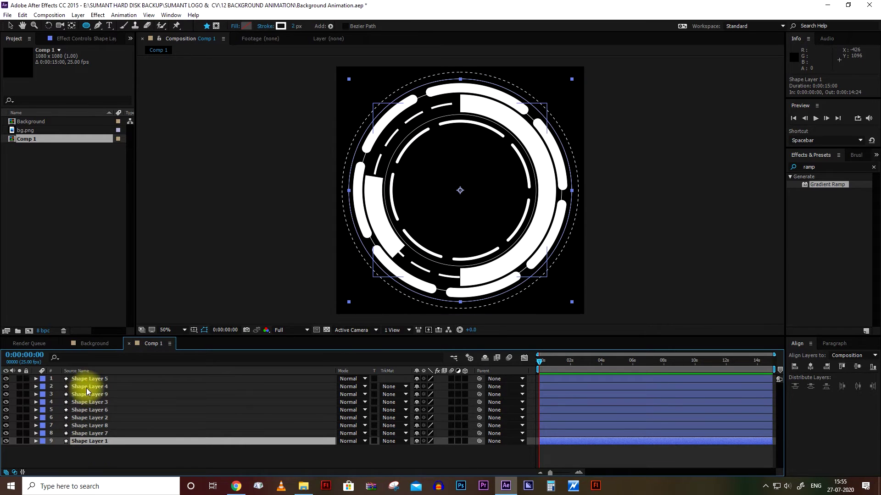
Toggle Shape Layer 5's visibility to identify its arc and lower the layer's opacity to 50%.
click(6, 379)
click(6, 380)
click(6, 379)
click(6, 379)
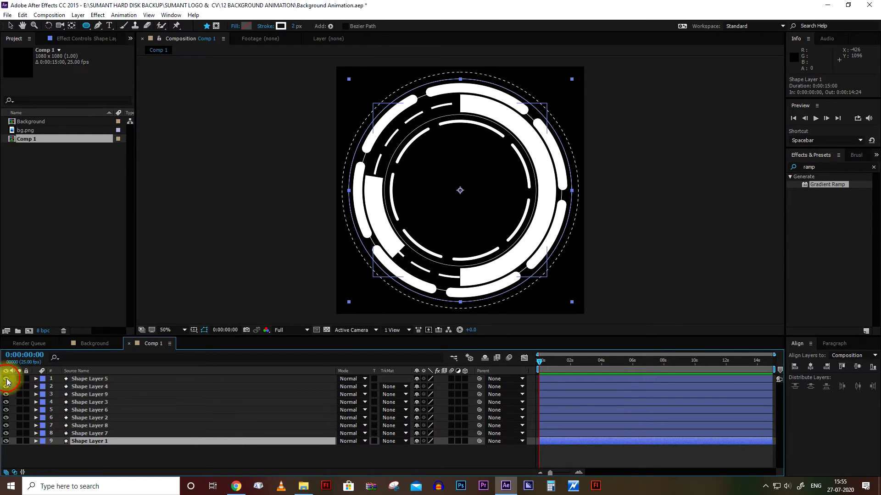
click(87, 379)
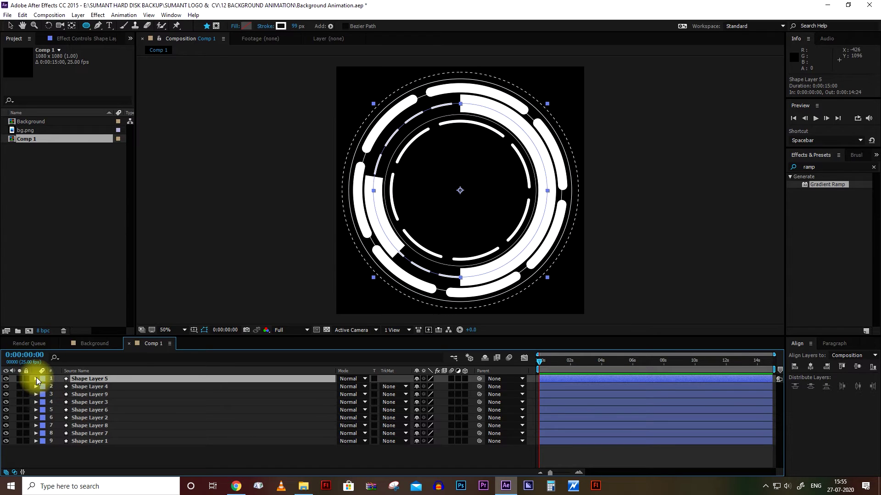
key(t)
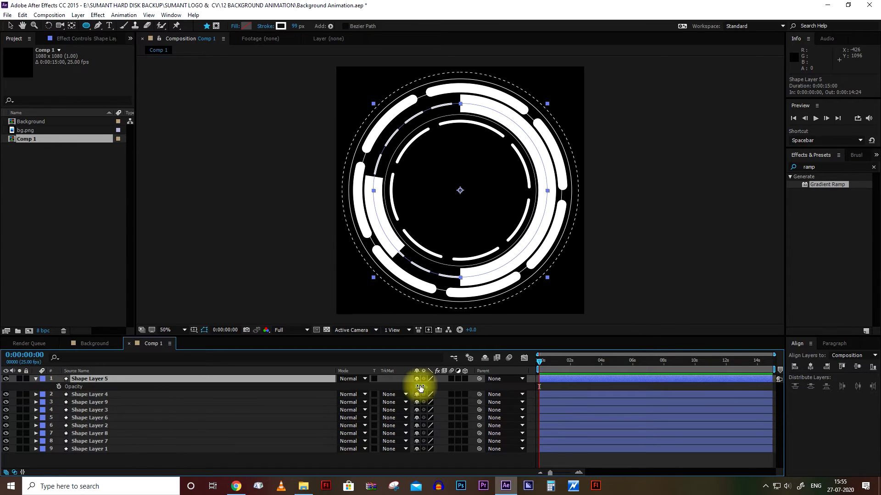
click(418, 387)
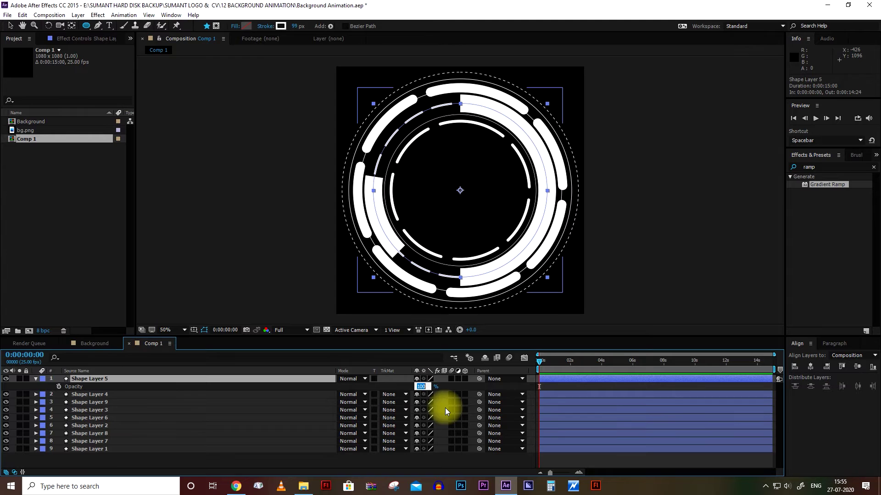
text(35)
key(Return)
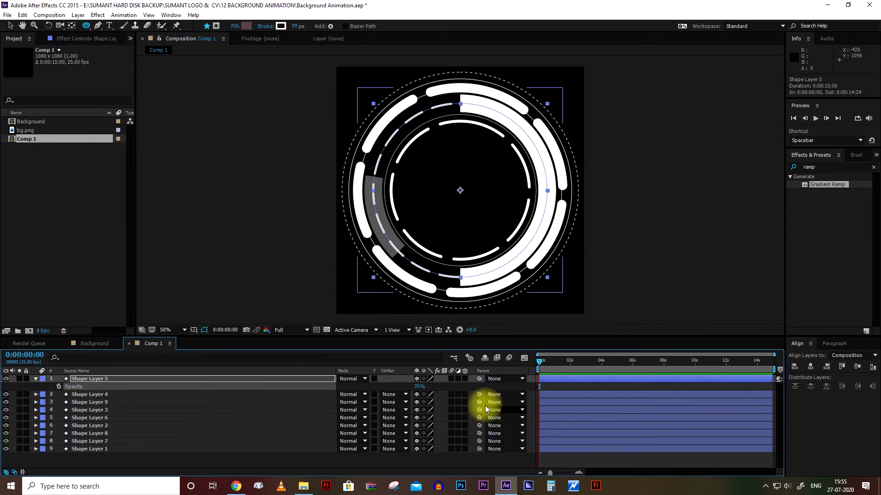
drag(417, 387, 438, 411)
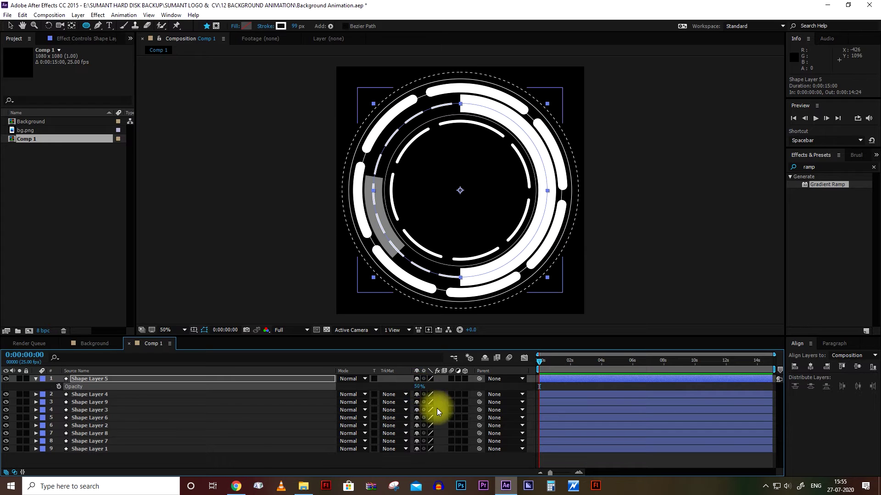
Toggle Shape Layer 4's visibility to identify its half-circle arc and set the layer's opacity to 60%.
click(5, 395)
click(5, 394)
click(5, 395)
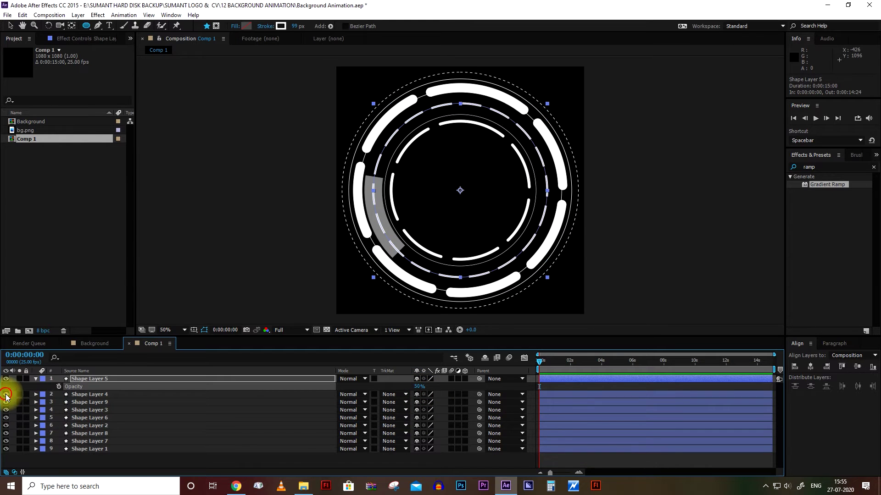
click(5, 395)
click(92, 395)
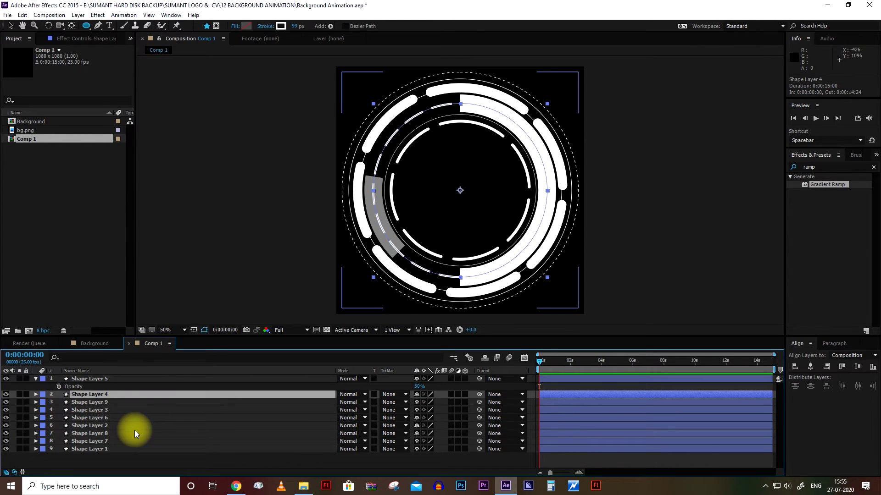
key(t)
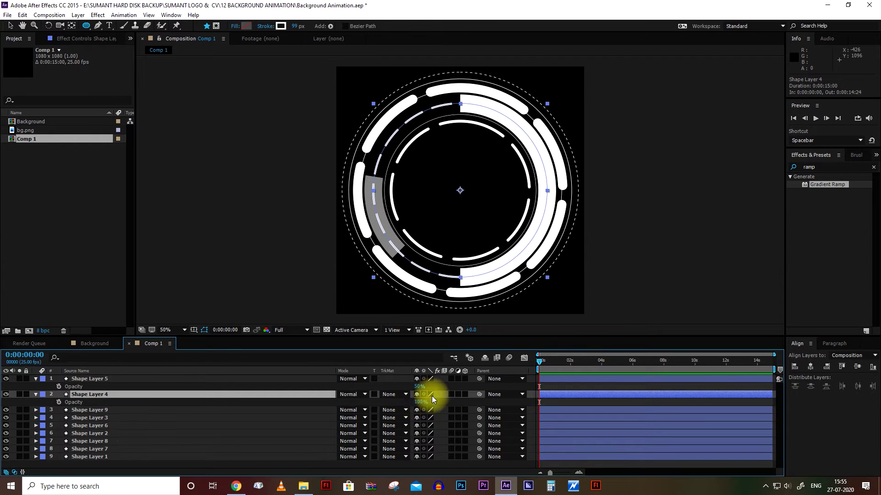
click(421, 403)
text(6)
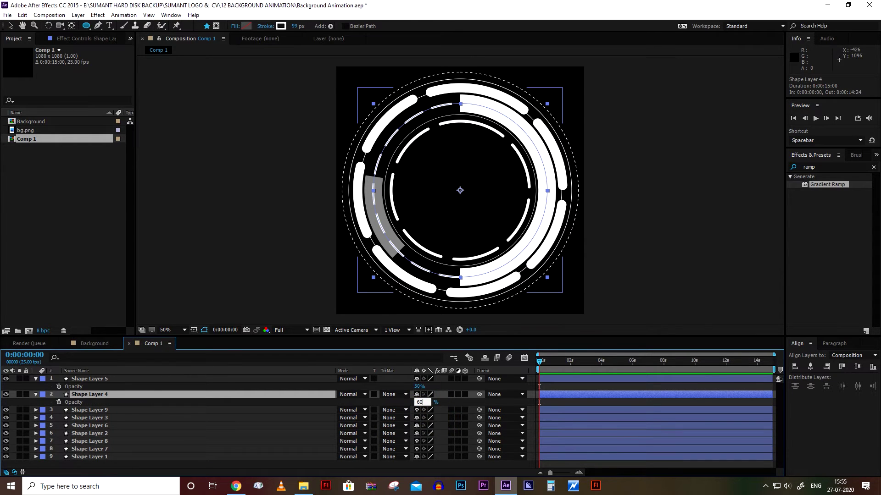
text(0)
key(Return)
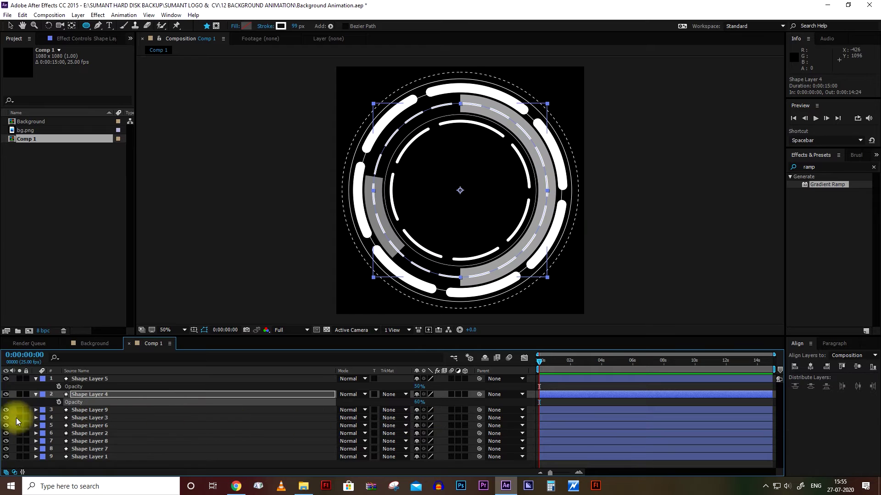
Toggle Shape Layer 9's visibility to identify the inner dashed circle and set its opacity to 40%.
click(6, 410)
click(6, 410)
click(6, 410)
click(5, 410)
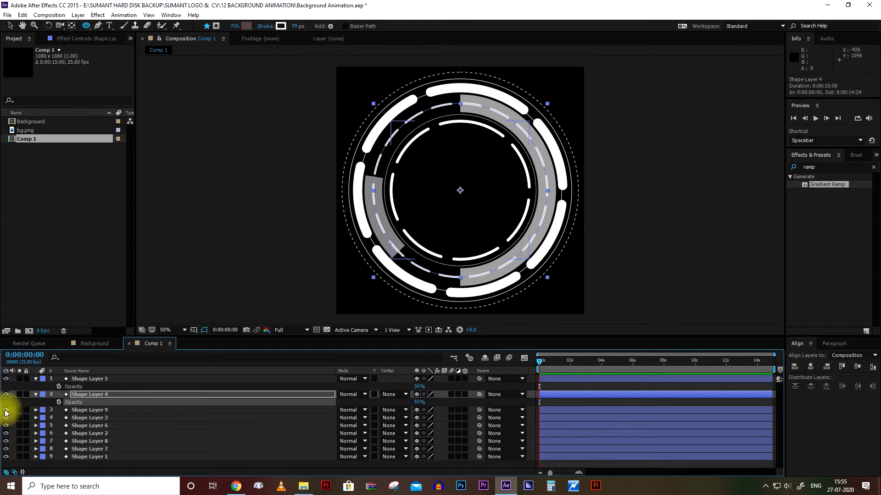
click(98, 410)
key(t)
click(420, 418)
text(40)
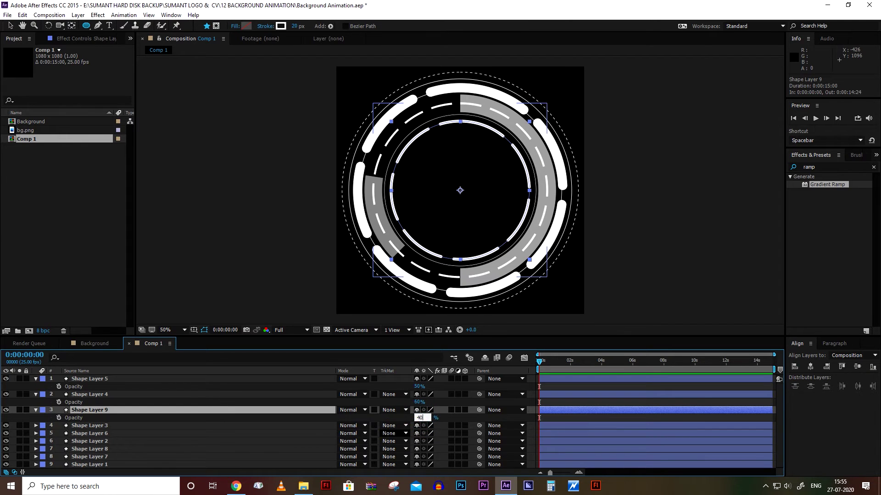
key(Return)
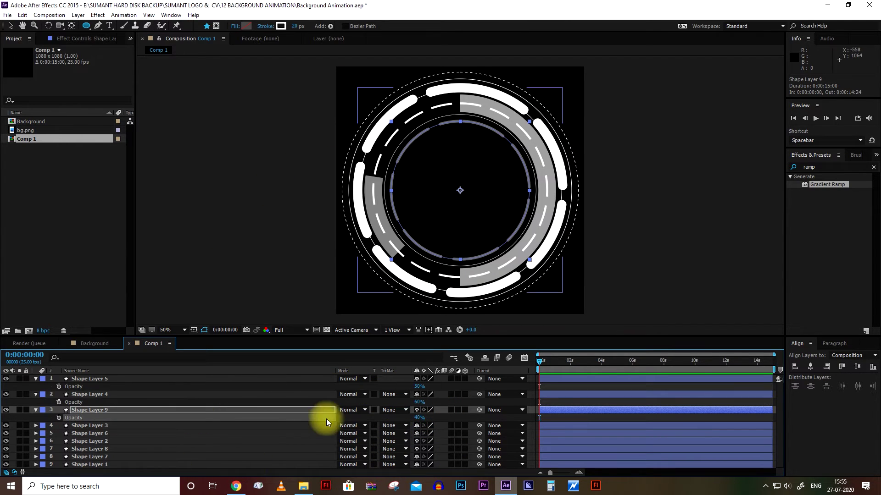
Toggle Shape Layer 3's visibility to identify the thick dashed ring and set its opacity to 75%.
click(6, 426)
click(6, 426)
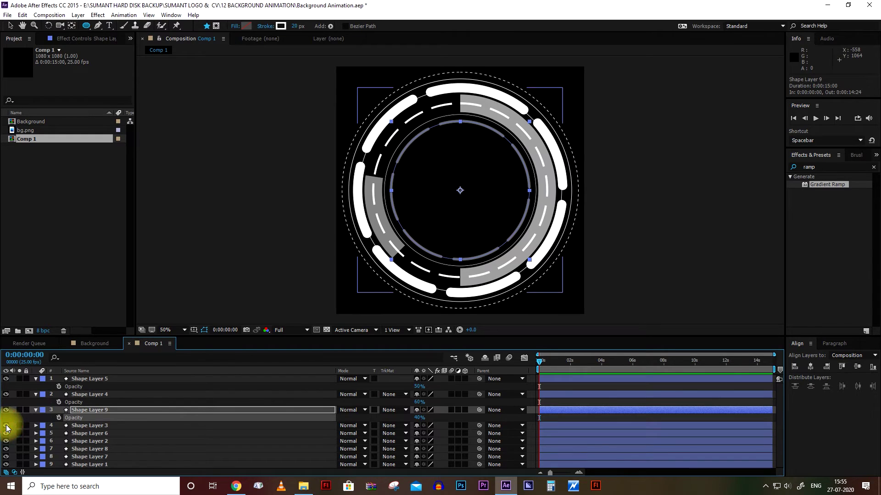
click(91, 427)
key(t)
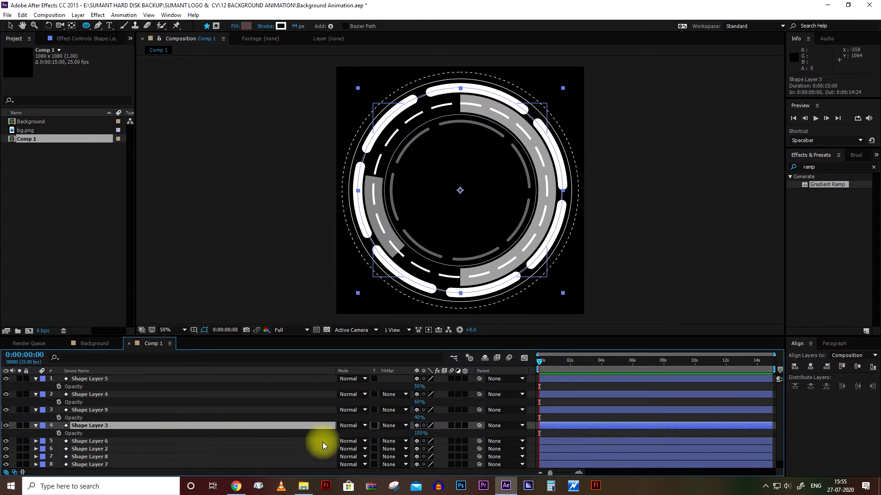
click(421, 433)
text(75)
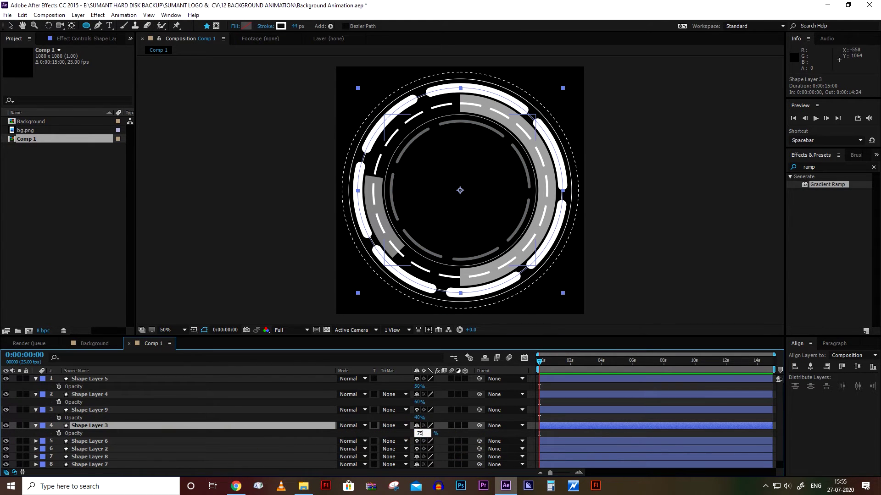
key(Return)
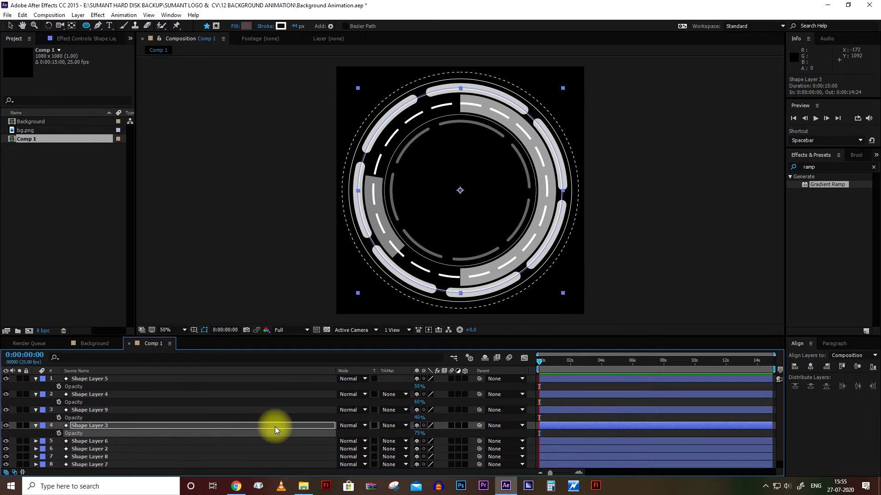
Toggle Shape Layer 6's visibility to identify its thin dashed circle and set the layer's opacity to 75%.
scroll(192, 431, down, 1)
click(6, 433)
click(5, 433)
click(6, 434)
click(6, 434)
click(92, 433)
key(t)
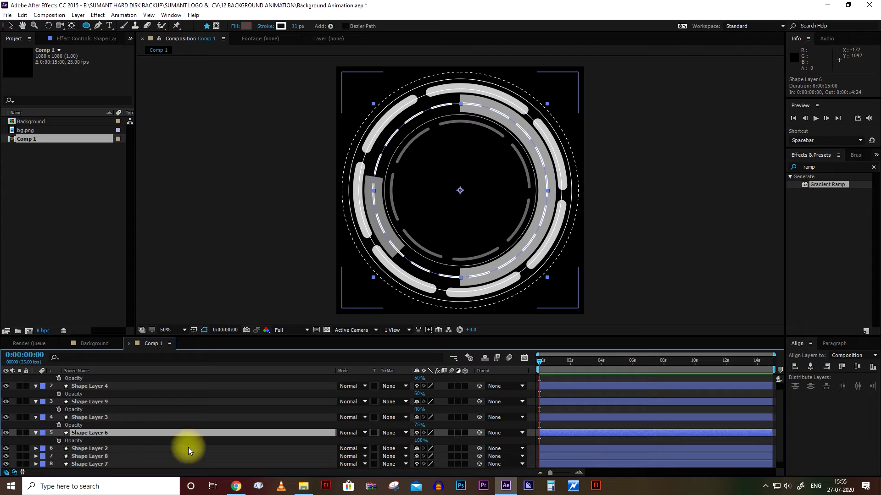
click(421, 441)
text(75)
key(Return)
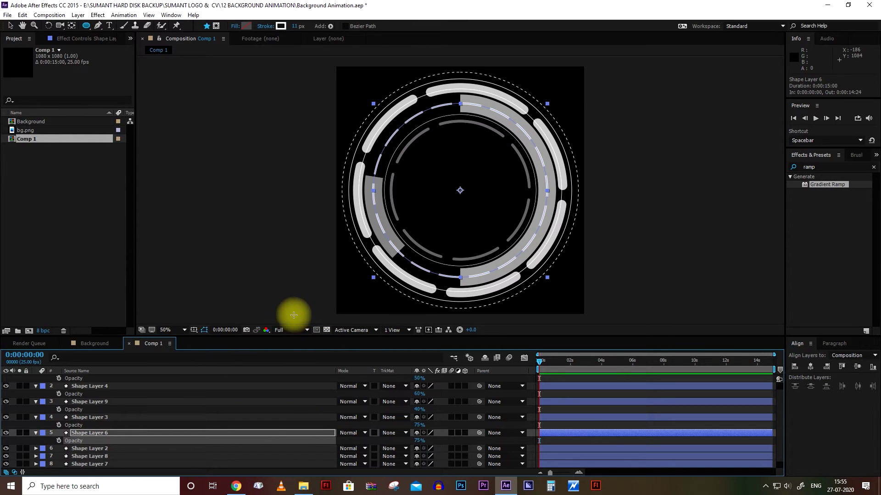
Set the opacity of Shape Layer 2, the outermost thin dashed circle, to 85%.
scroll(157, 421, down, 1)
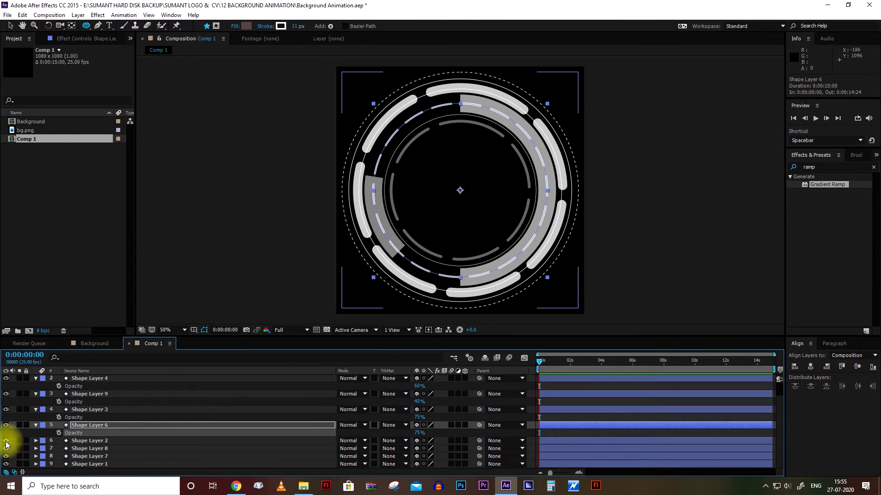
click(116, 441)
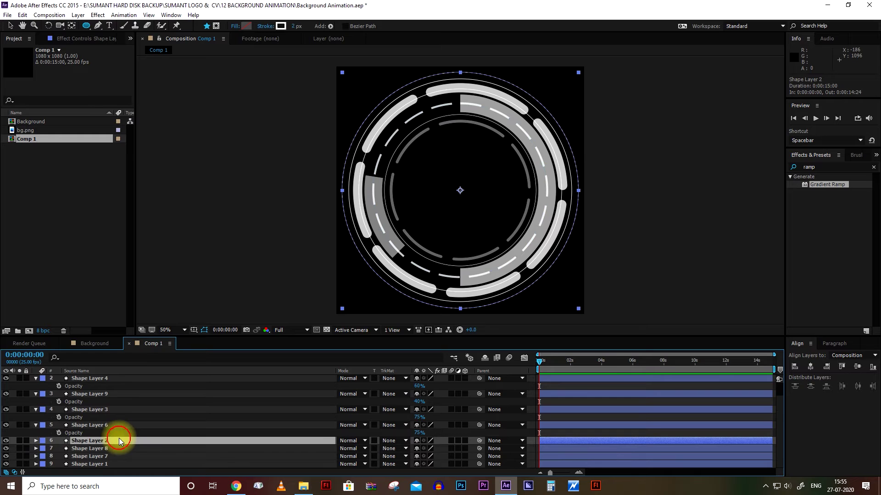
key(t)
click(420, 449)
text(8)
key(Return)
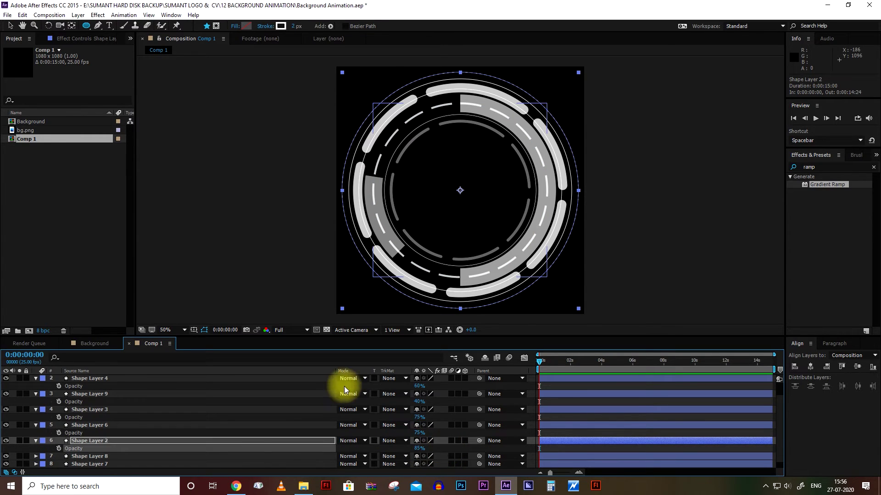
click(275, 387)
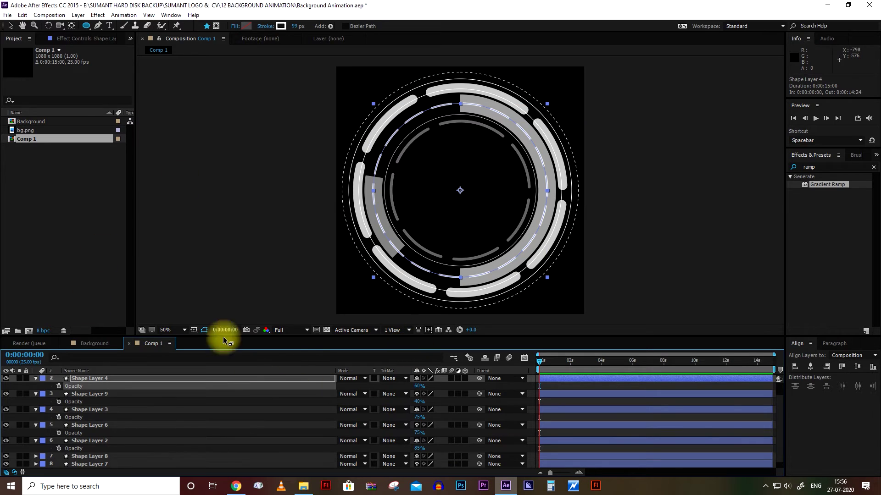
Close the Comp 1 timeline and rename that composition Patern in the project.
click(131, 345)
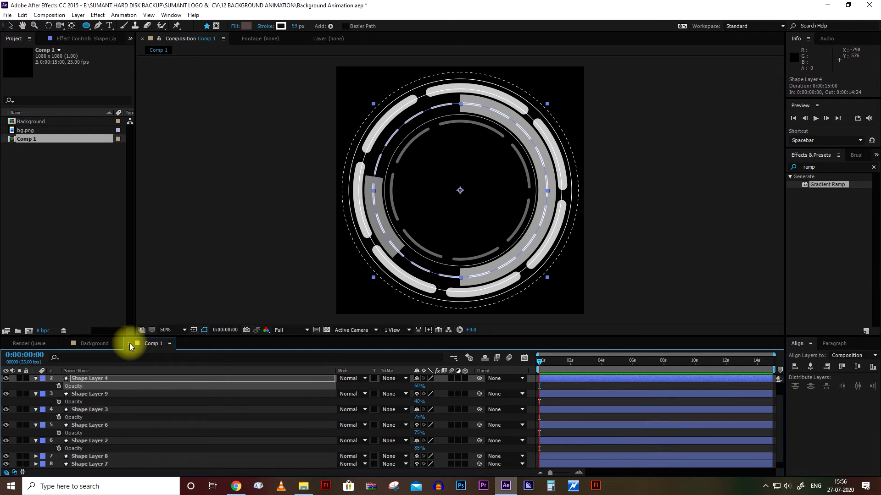
click(130, 345)
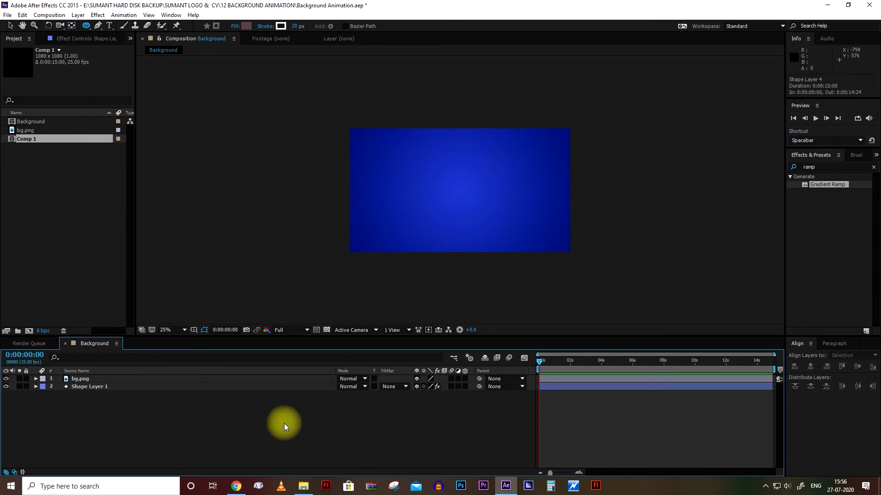
click(12, 141)
right_click(23, 138)
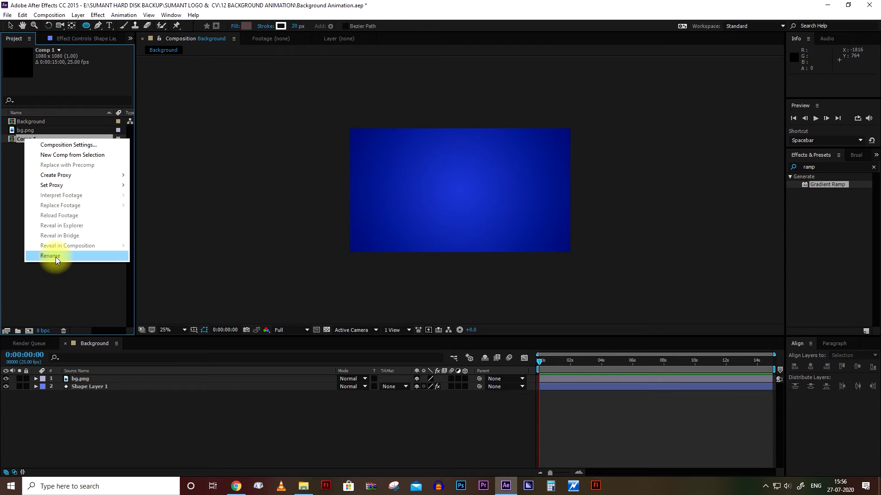
click(56, 257)
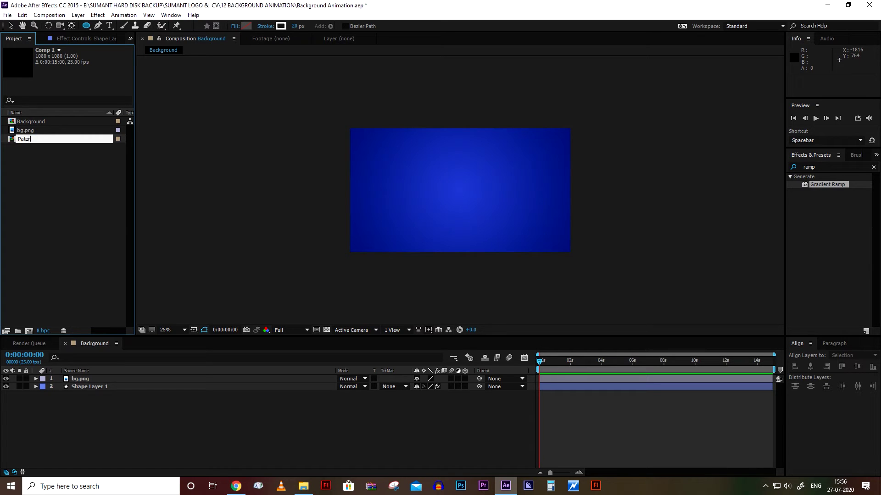
key(Return)
Add the Patern composition to the Background composition as a layer above bg.png.
click(13, 141)
drag(13, 139, 263, 374)
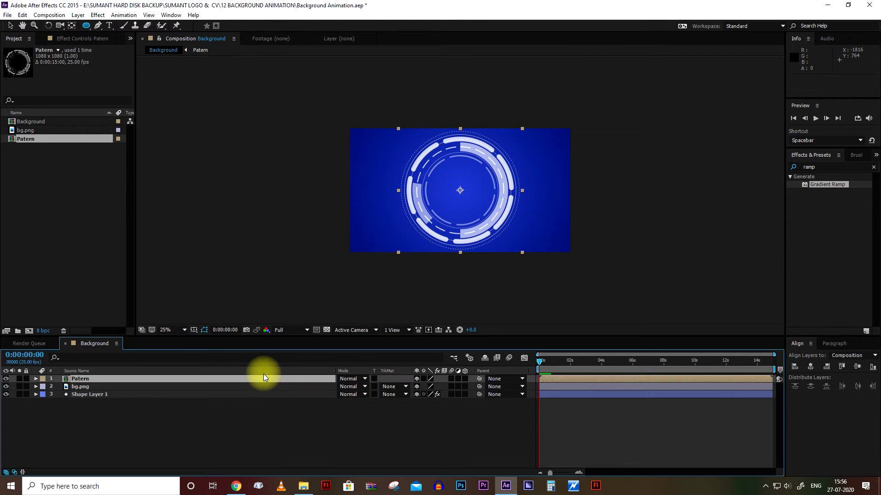
click(403, 440)
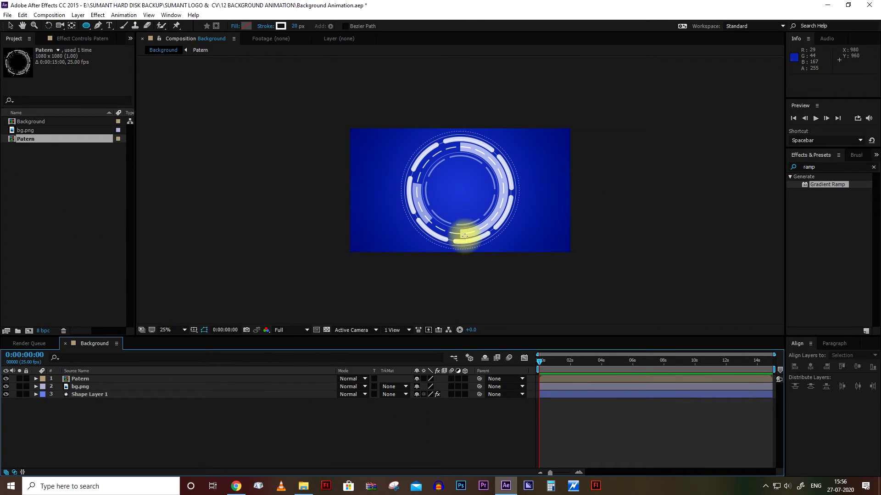
Duplicate the Patern layer and enlarge the upper copy to a scale of 189%.
click(184, 330)
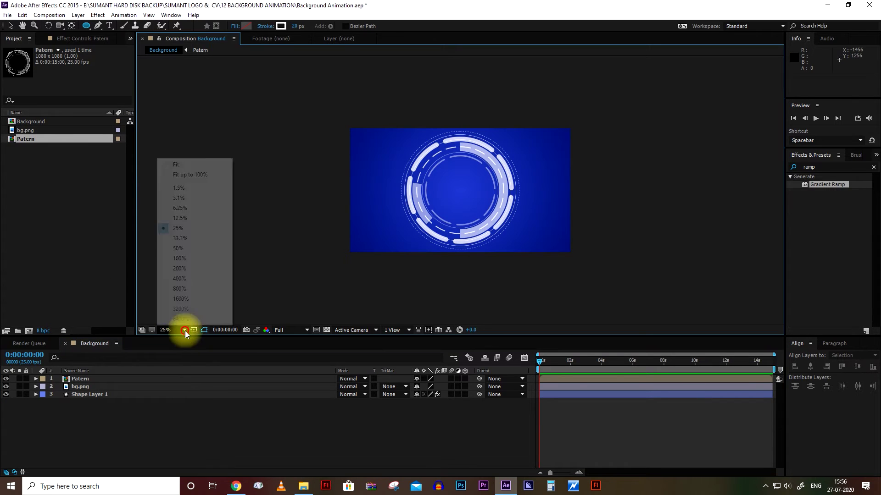
click(191, 167)
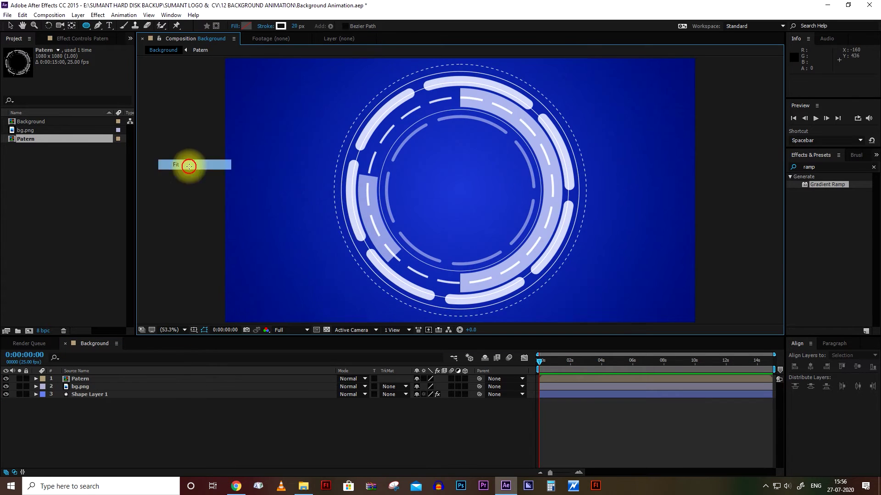
click(553, 377)
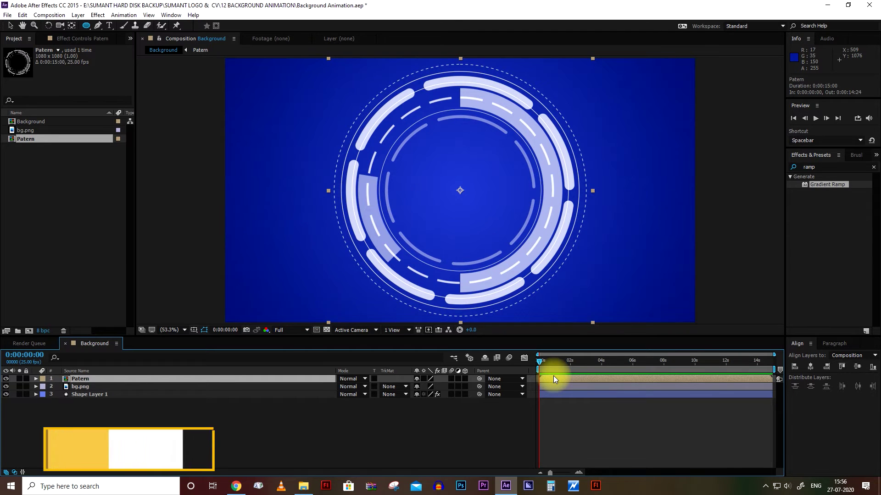
key(ctrl+d)
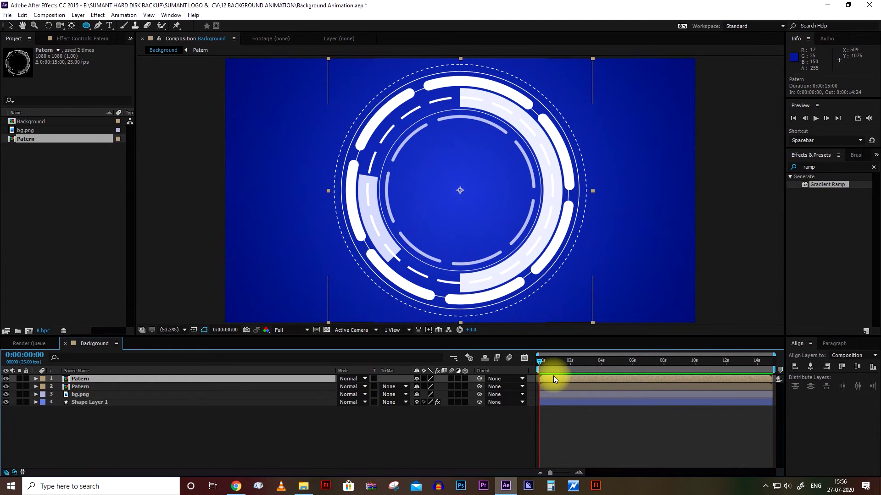
key(s)
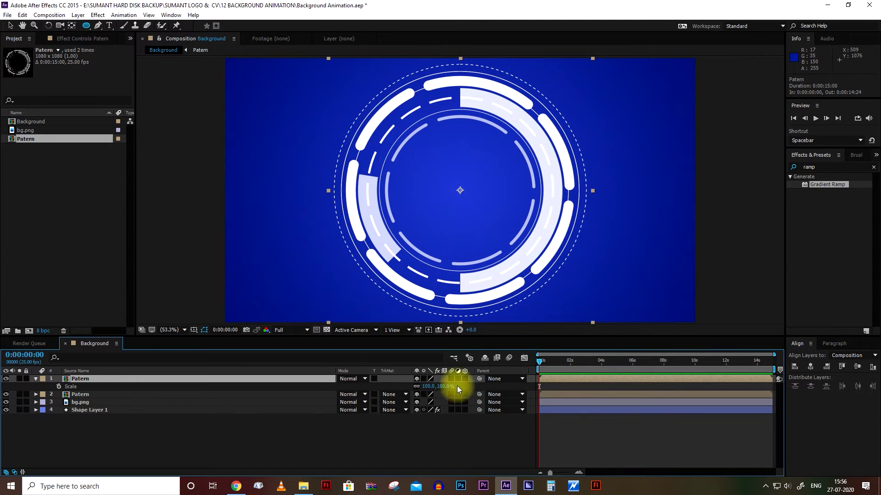
drag(422, 387, 461, 381)
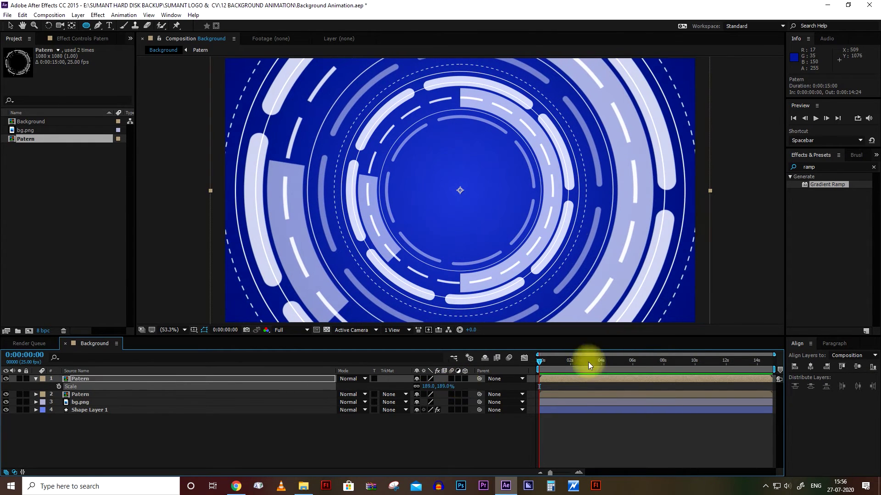
Set the enlarged Patern copy's opacity to 50% and its blending mode to Add.
key(t)
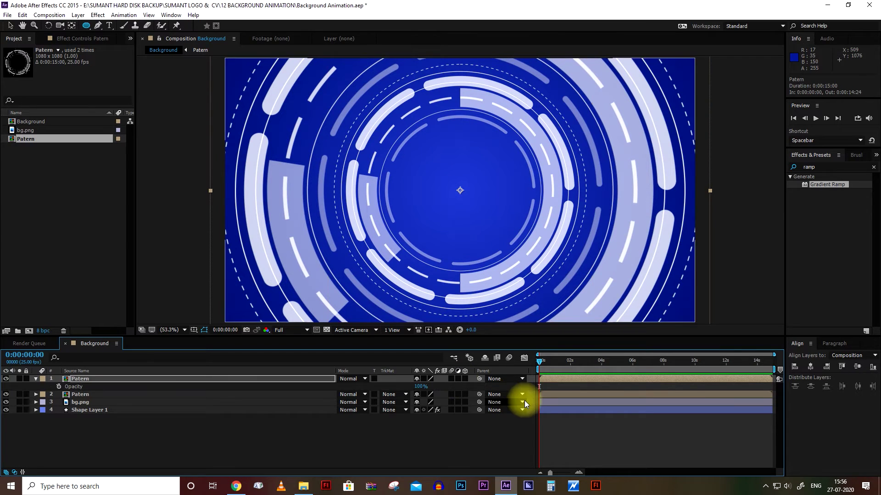
click(420, 386)
text(50)
key(Return)
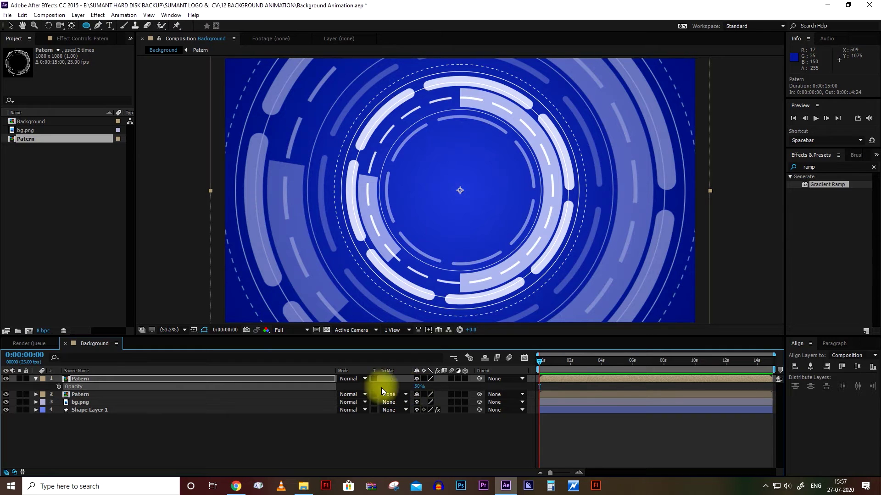
click(365, 379)
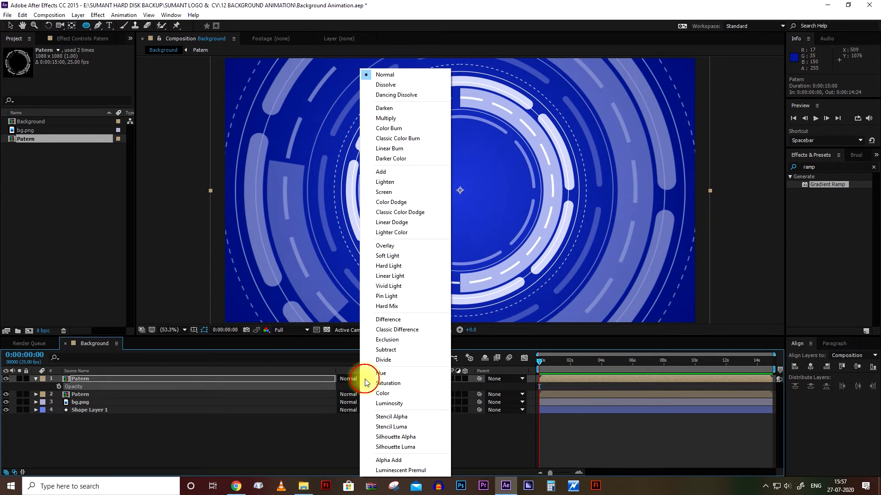
click(375, 176)
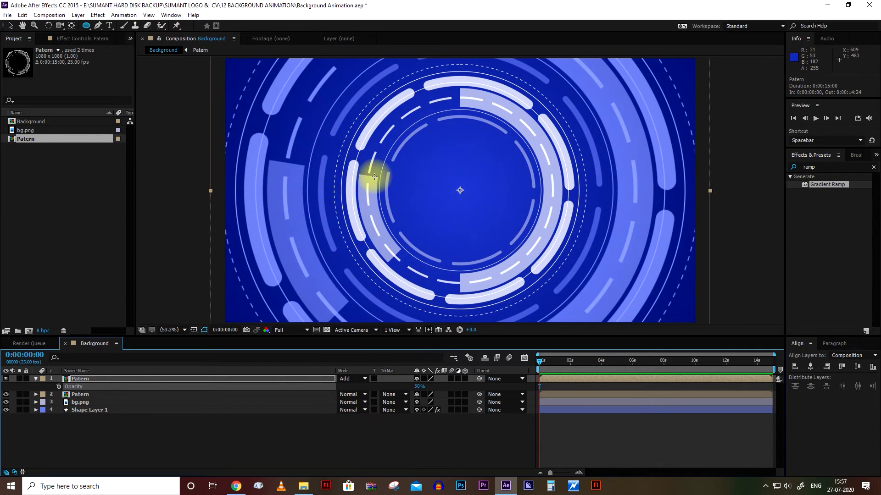
Reduce the enlarged Patern layer's opacity, trying 25% first and settling on 15%.
click(417, 387)
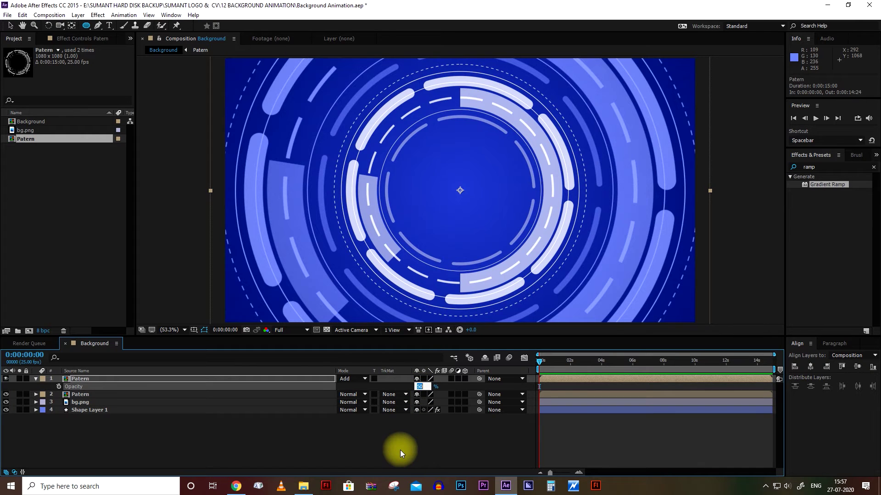
text(25)
key(Return)
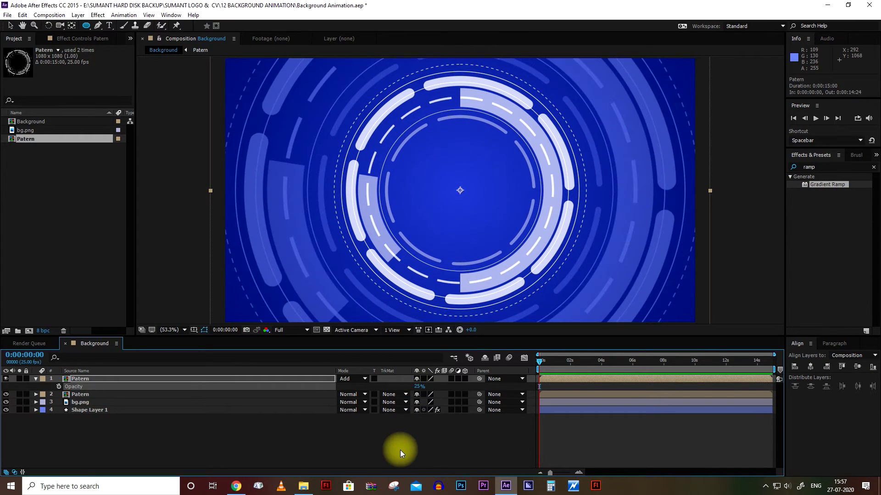
click(419, 386)
text(15)
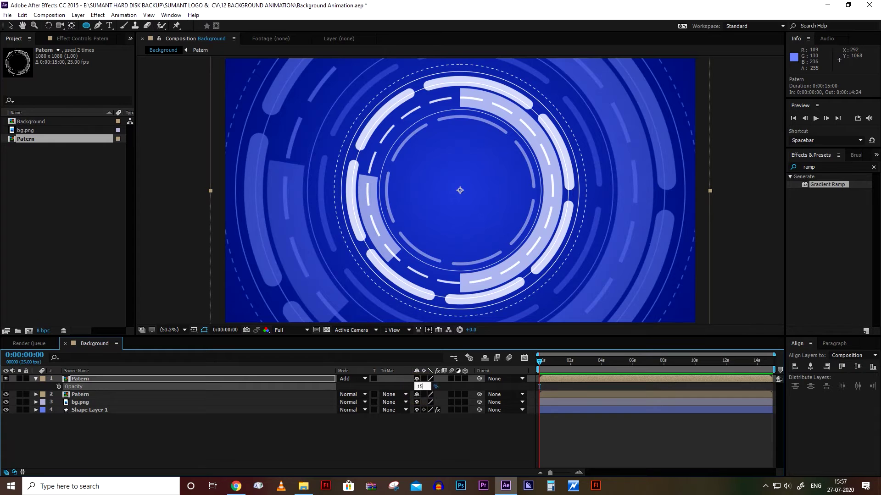
key(Return)
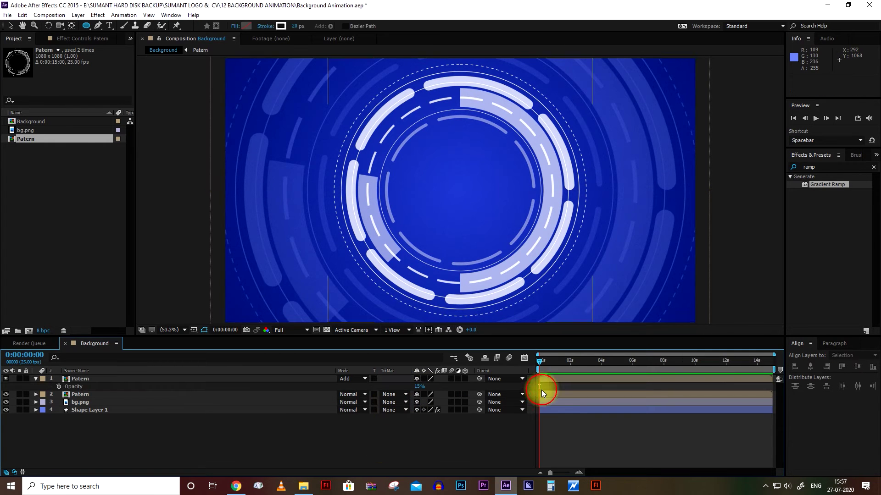
Set the opacity of the original-size Patern layer to 50%.
click(558, 393)
key(t)
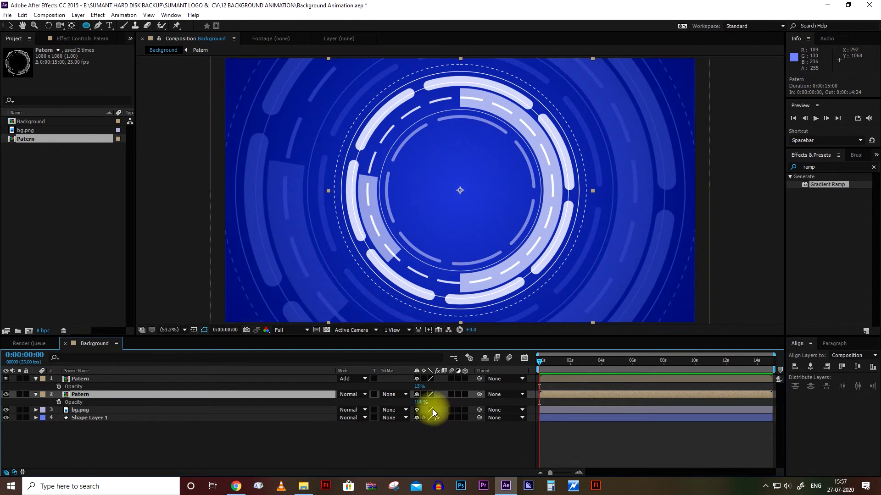
click(420, 403)
text(50)
key(Return)
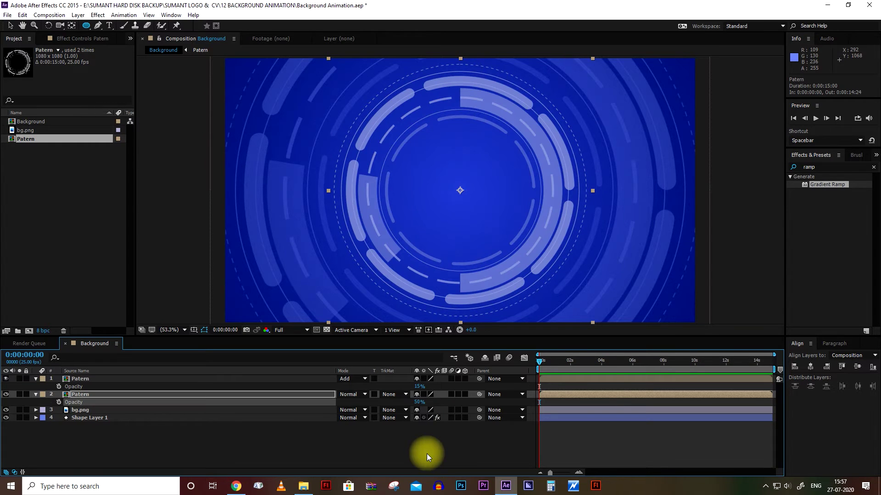
Duplicate the original-size Patern layer and shrink the lower copy to a scale of 48%.
click(558, 394)
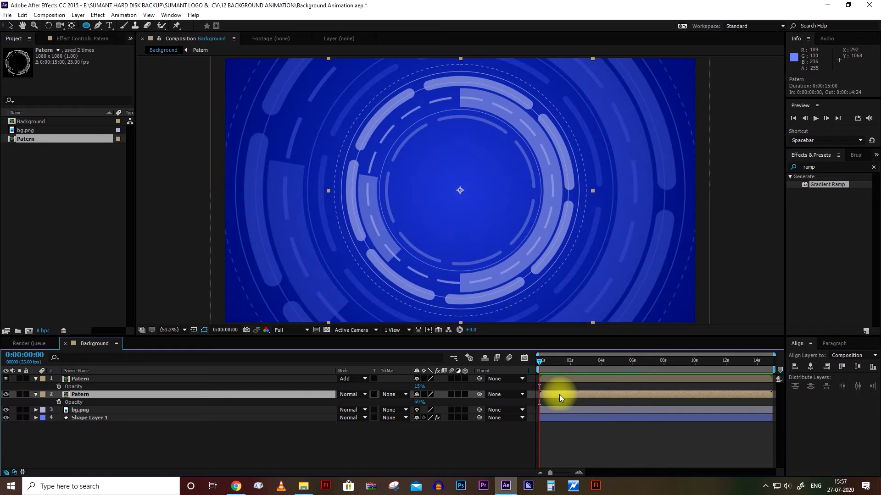
key(ctrl+d)
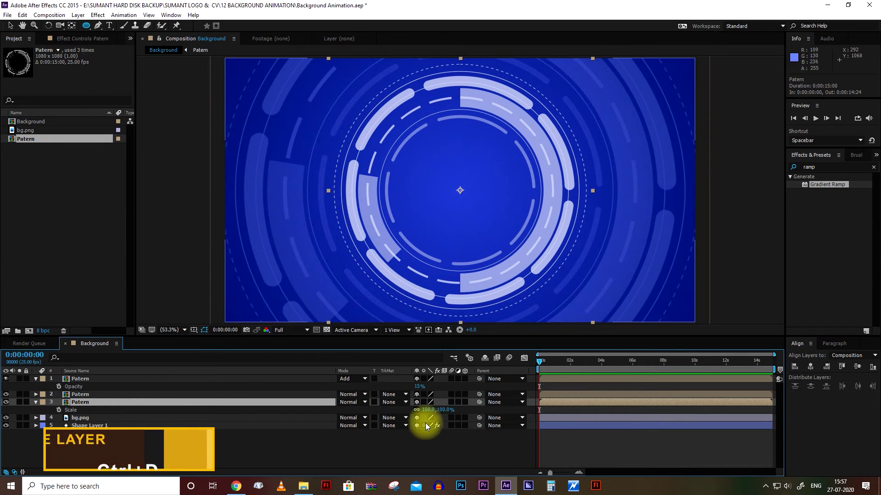
key(s)
drag(424, 410, 403, 413)
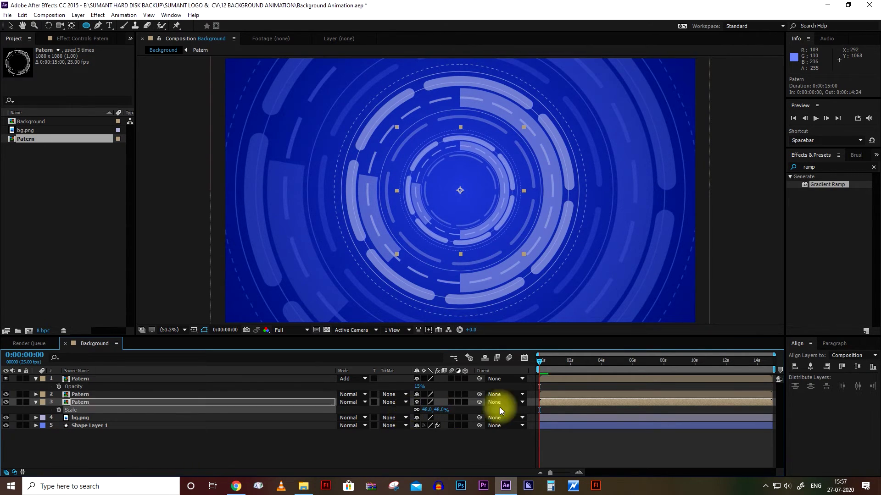
Set the opacity of the smallest Patern layer to 25% and deselect all layers.
click(545, 403)
key(t)
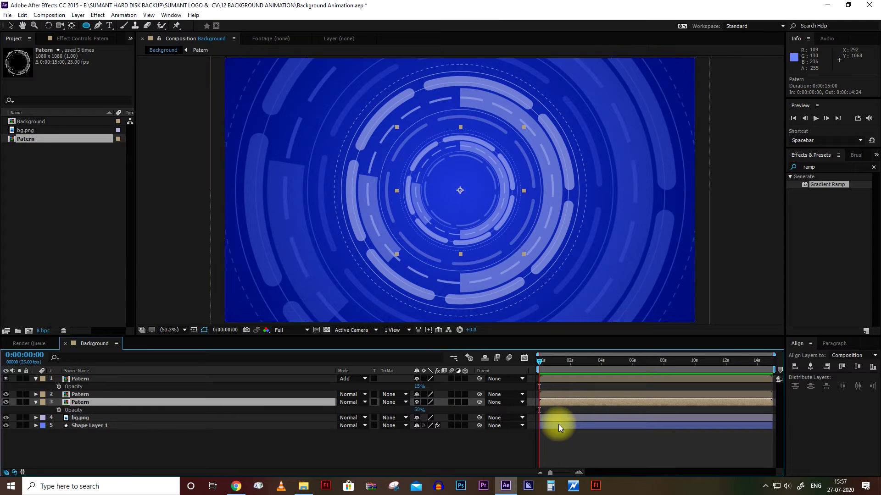
click(416, 412)
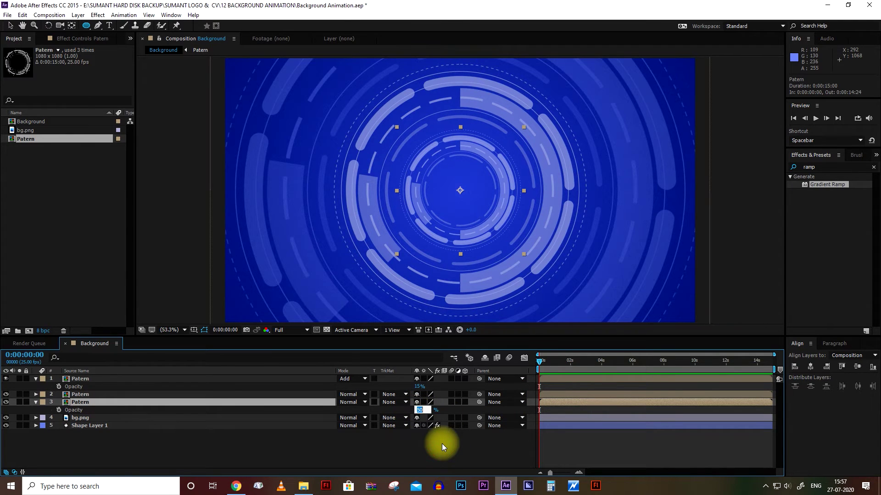
text(25)
key(Return)
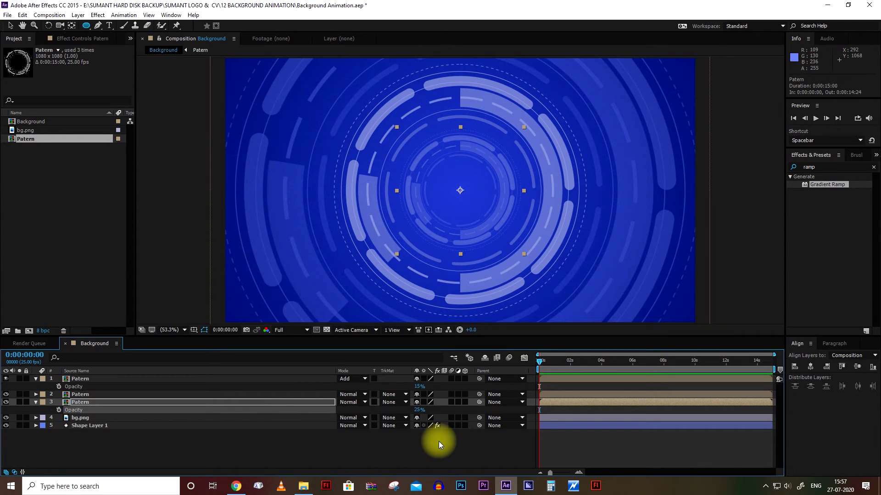
click(439, 441)
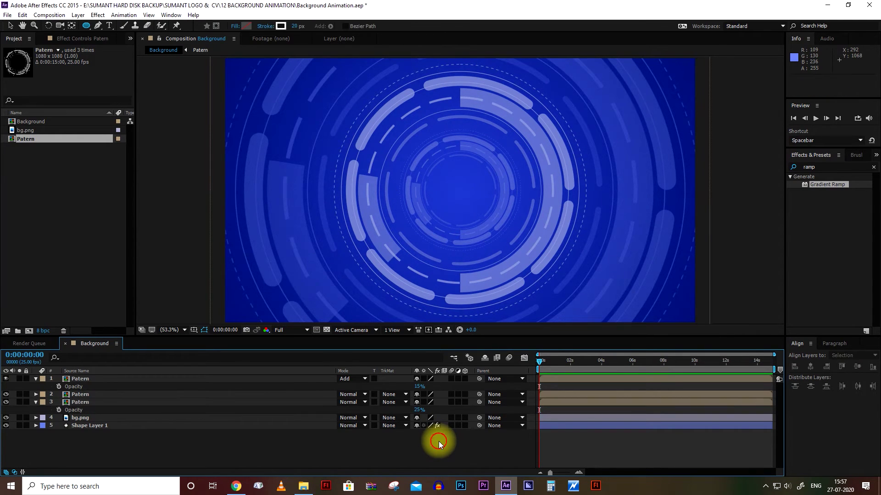
Choose the Ellipse tool and show the Title/Action Safe guides in the Background composition.
click(86, 26)
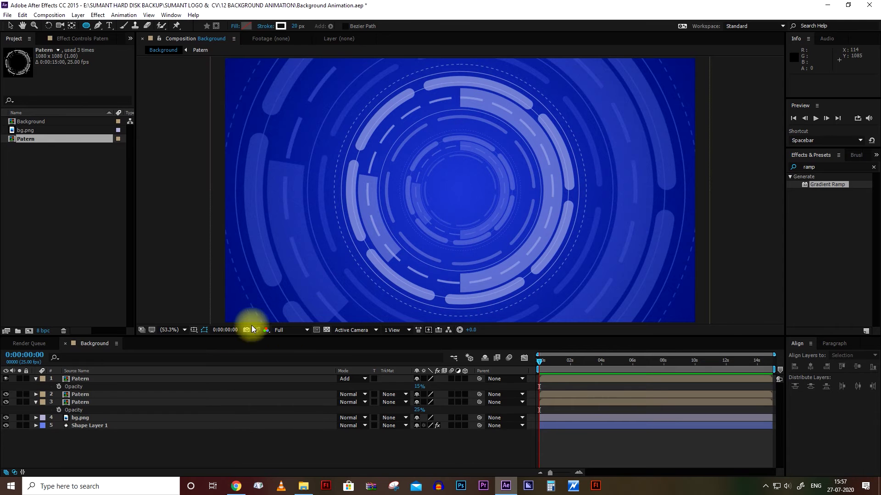
click(194, 331)
click(225, 340)
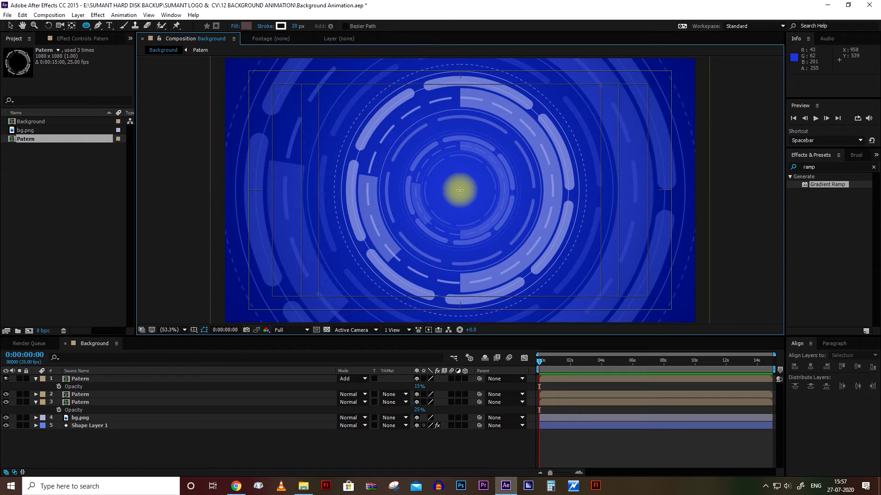
Draw a centred circle over the innermost Patern rings with no stroke and a medium-blue fill (RGB 3, 101, 185).
drag(460, 189, 515, 177)
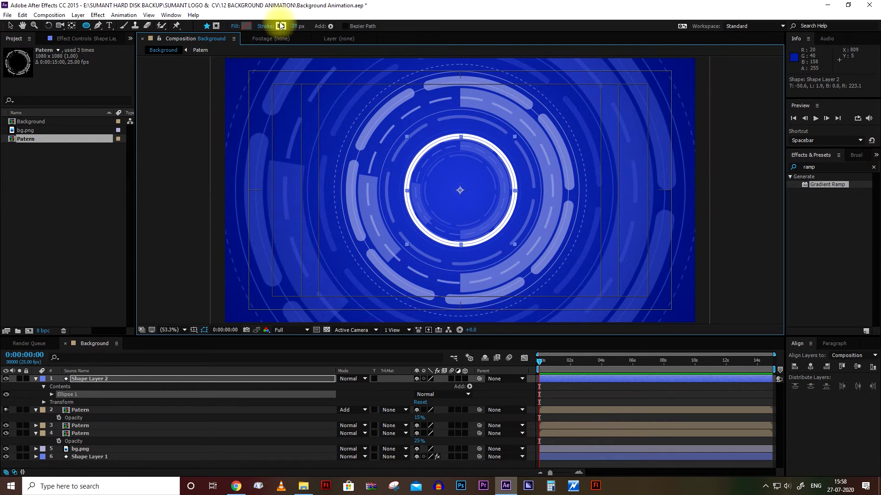
click(264, 26)
click(265, 219)
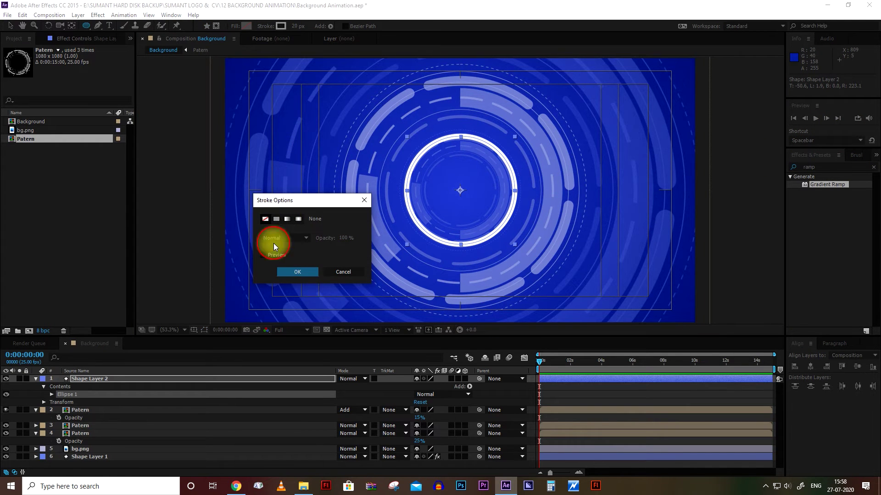
click(298, 271)
click(247, 26)
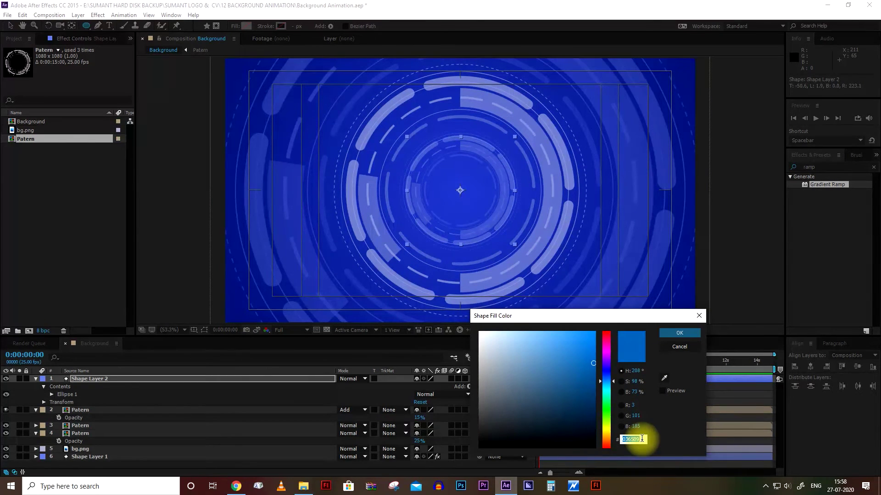
click(679, 334)
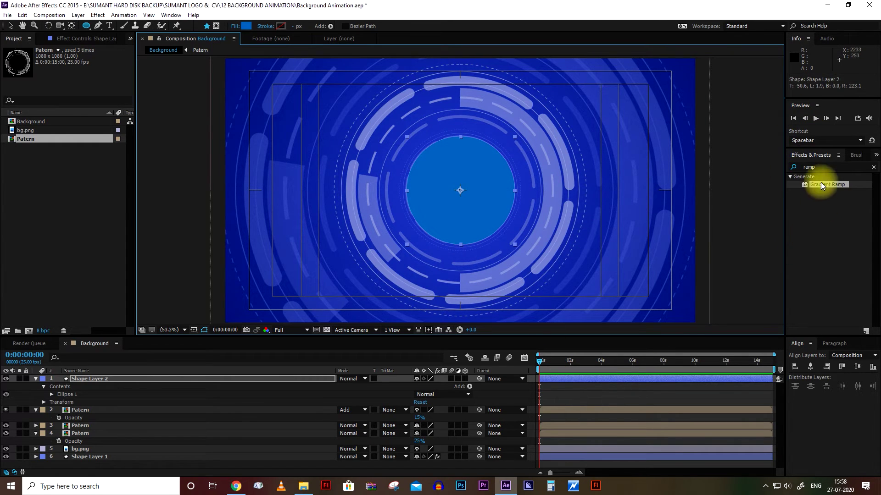
Find the Fast Blur effect, apply it to the blue circle layer and set its blurriness to 351.
click(822, 167)
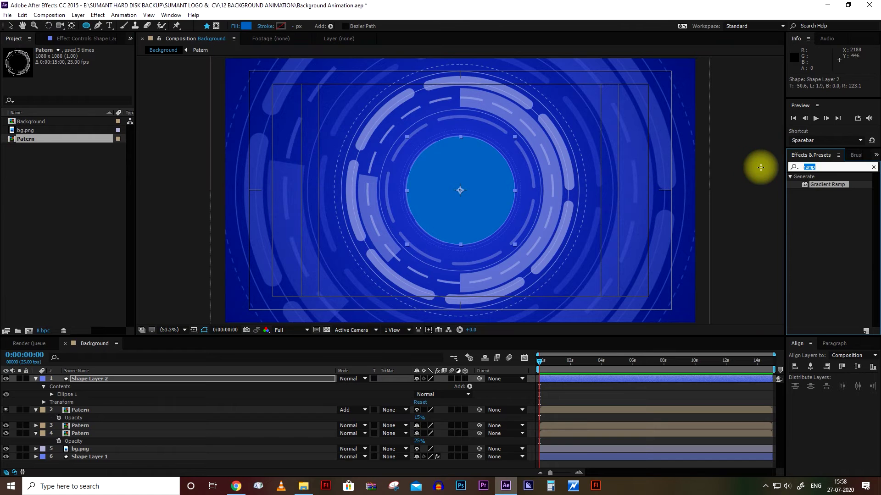
text(fast)
drag(819, 224, 562, 380)
click(78, 66)
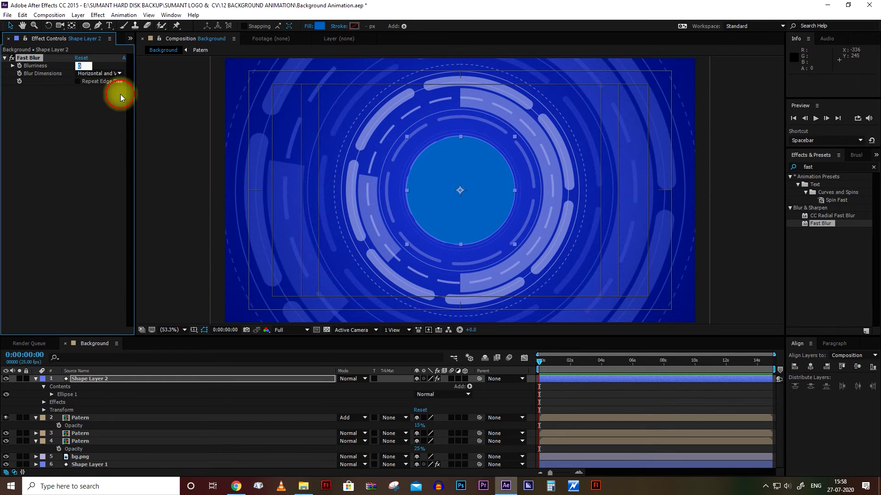
text(42)
key(Return)
drag(99, 64, 253, 74)
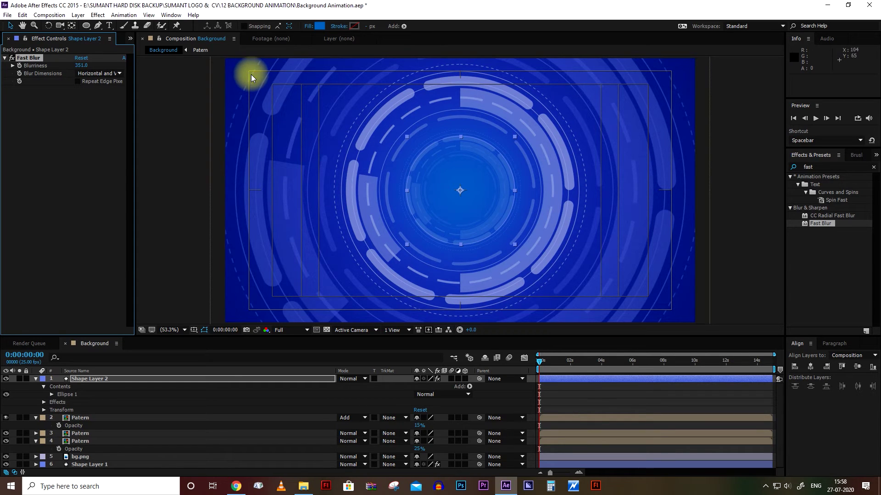
Try the Overlay blending mode on the blurred circle layer, switch it to Add, and deselect the layer.
click(548, 380)
click(365, 380)
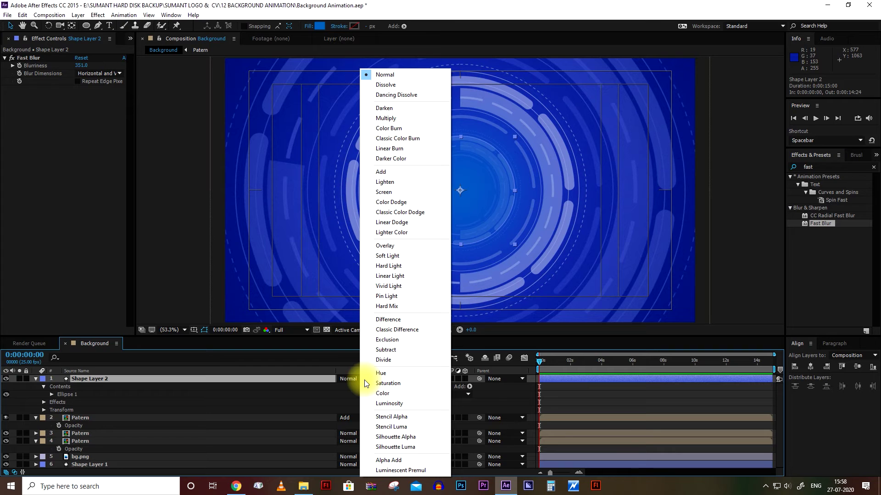
click(385, 246)
click(365, 379)
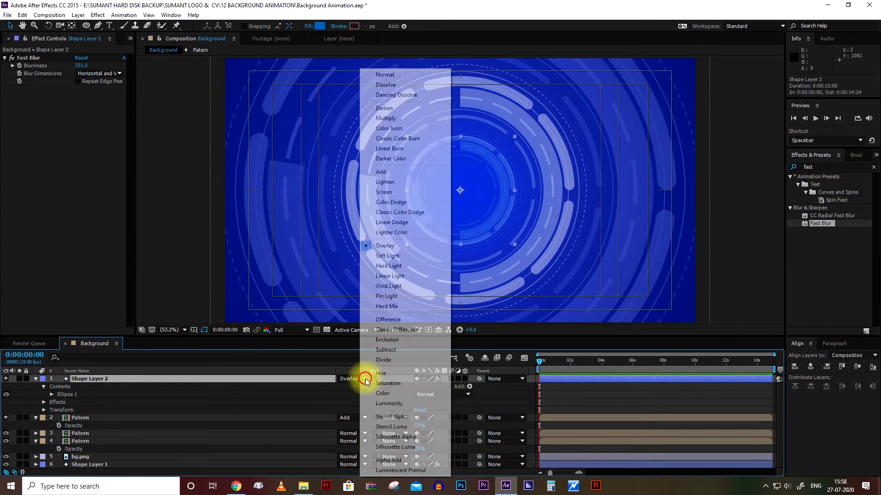
click(384, 171)
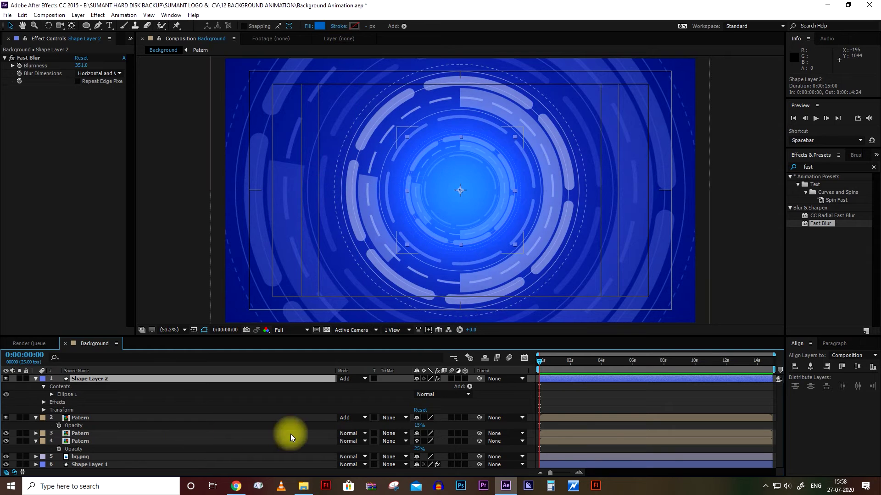
click(582, 402)
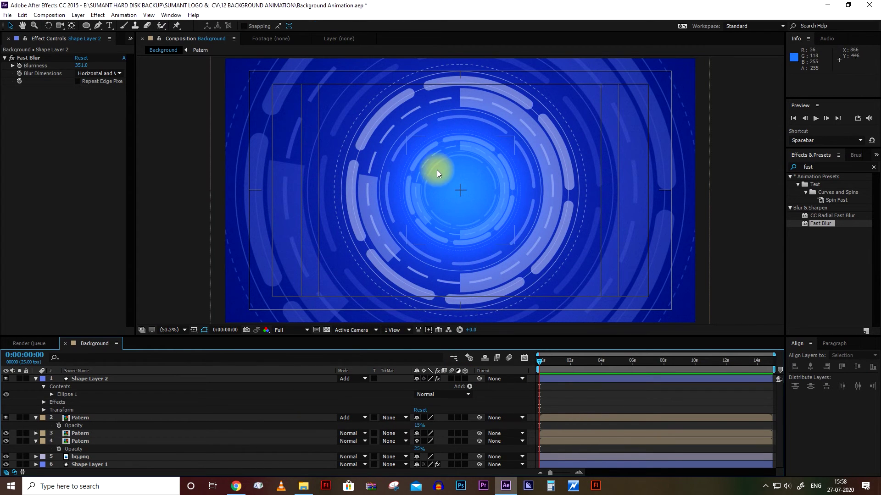
click(580, 403)
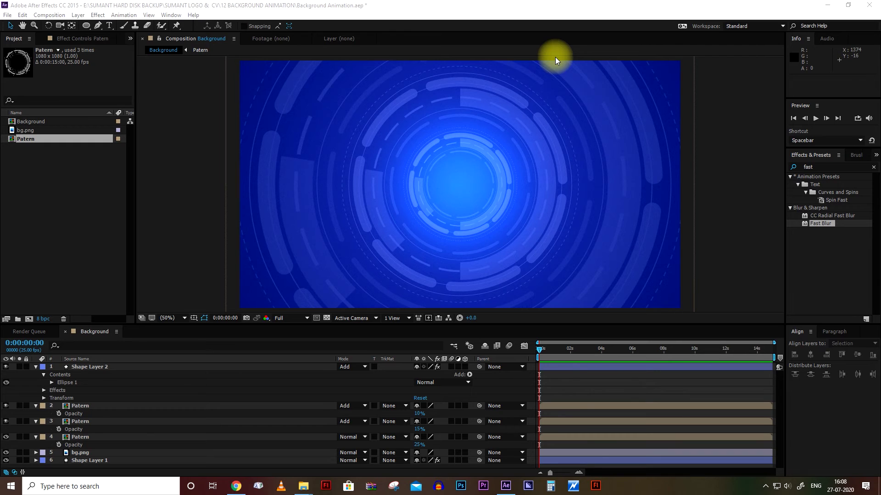
Open the Patern composition from its layer, enlarge the timeline area and fit the composition to the preview.
click(48, 193)
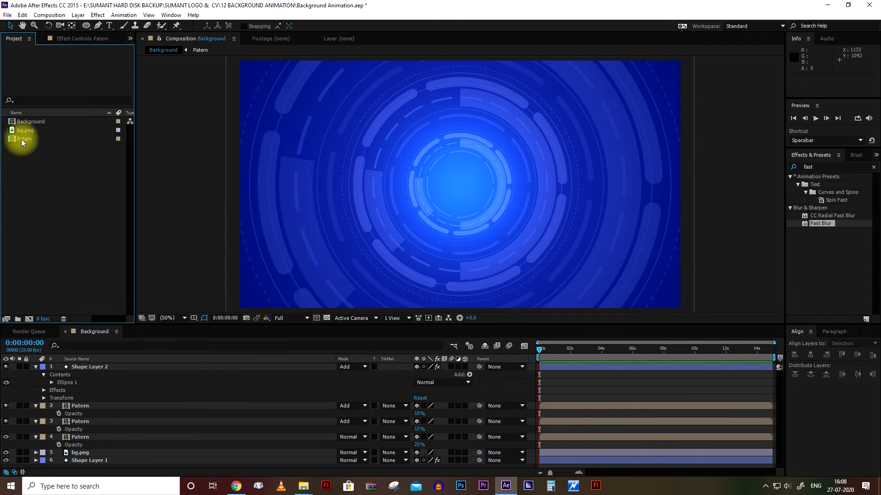
click(564, 422)
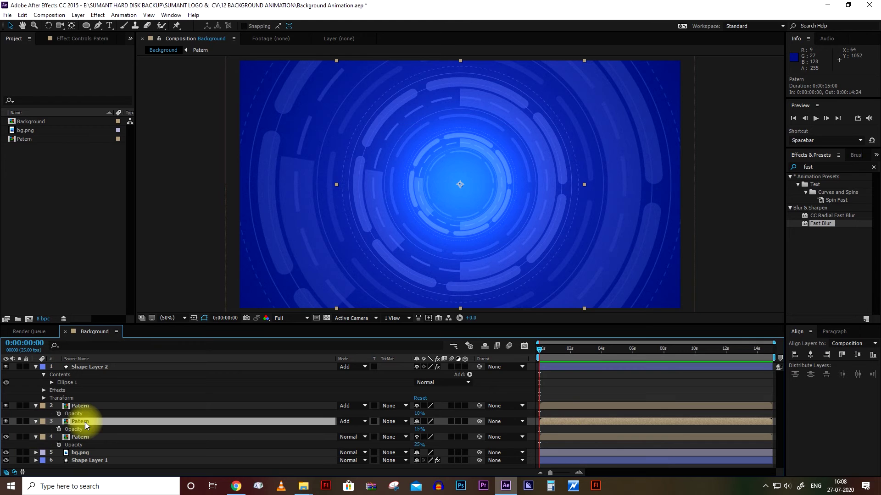
double_click(562, 422)
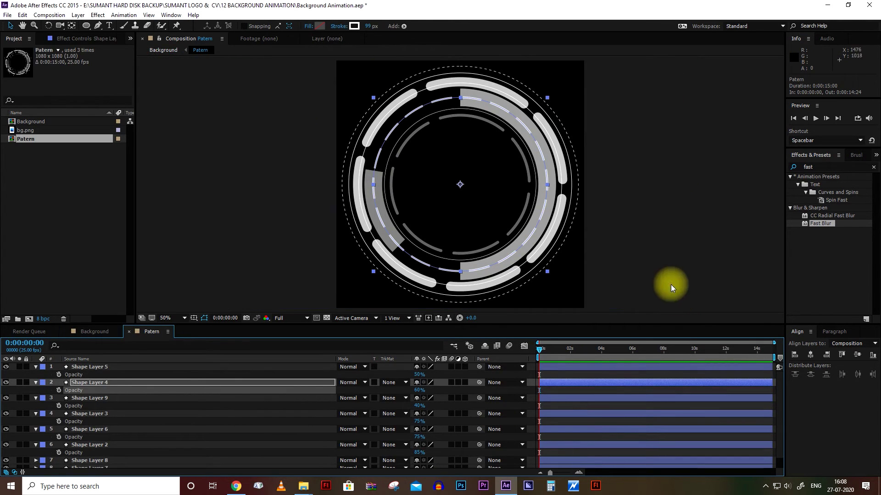
click(323, 228)
drag(462, 325, 463, 270)
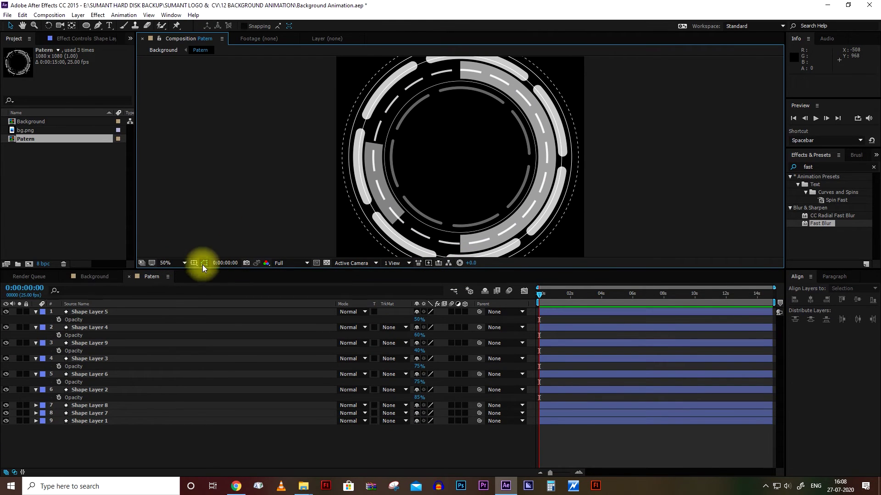
click(183, 262)
click(186, 274)
click(589, 451)
Select Shape Layers 5, 4 and 9 together, toggling layer visibility off and on to identify the rings.
click(7, 374)
click(6, 373)
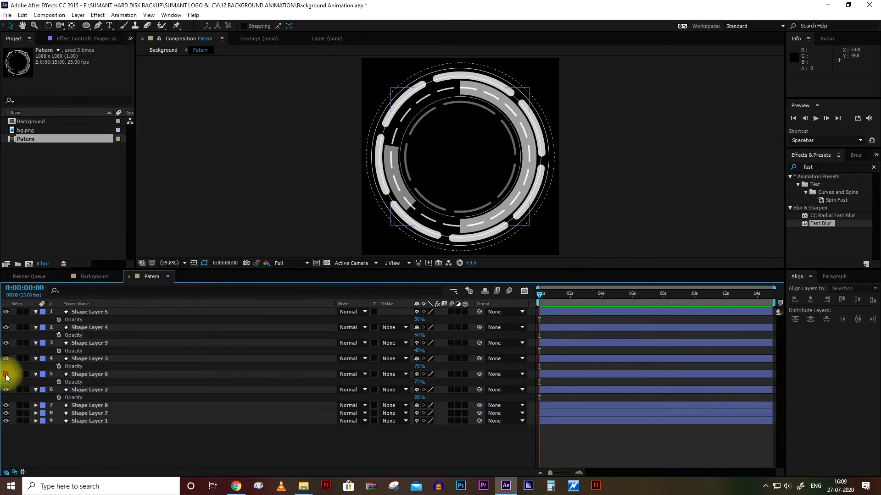
click(110, 312)
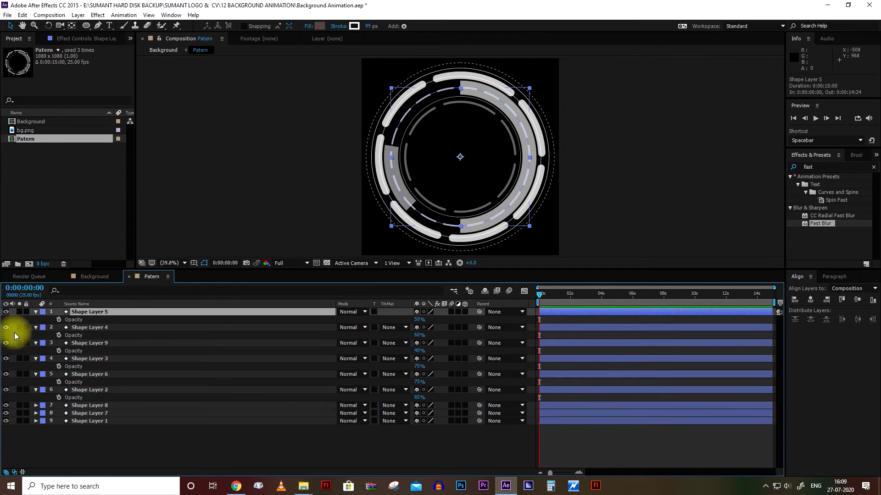
click(6, 327)
click(6, 328)
click(6, 328)
click(5, 328)
ctrl+click(98, 328)
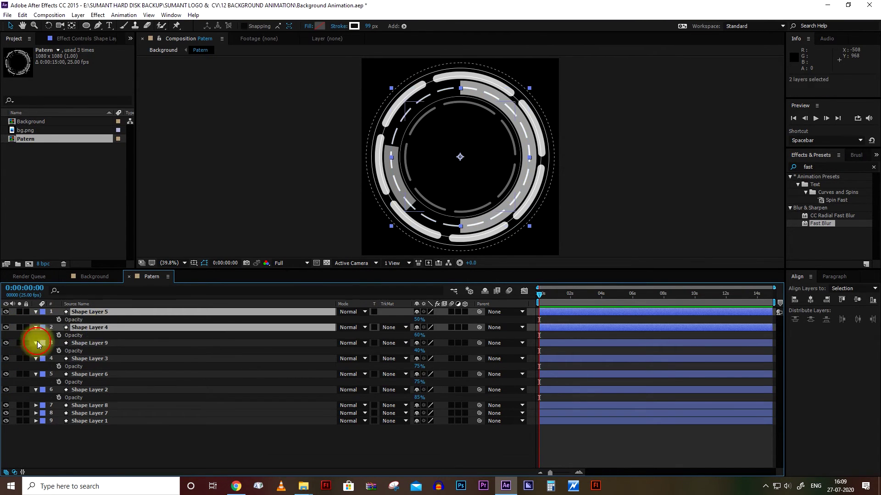
click(6, 343)
click(6, 343)
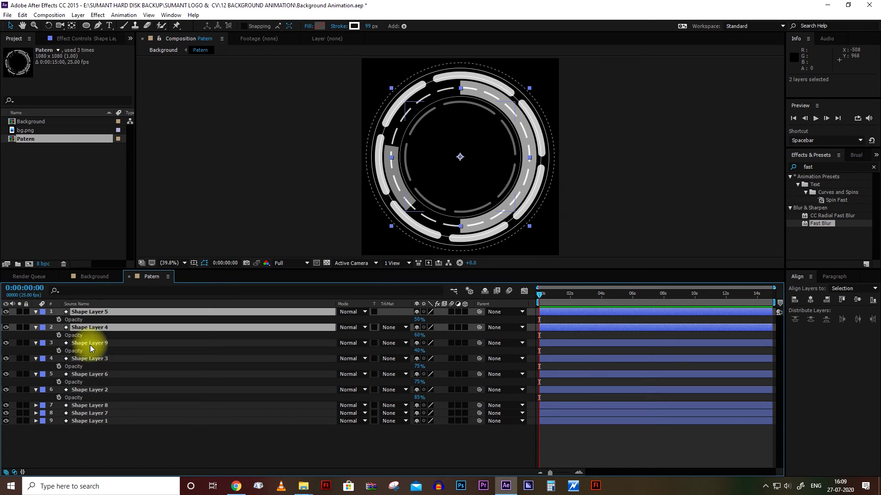
ctrl+click(89, 343)
Add Shape Layers 3, 6 and 2 to the selection, toggling each one's visibility to identify its ring.
click(6, 359)
click(6, 359)
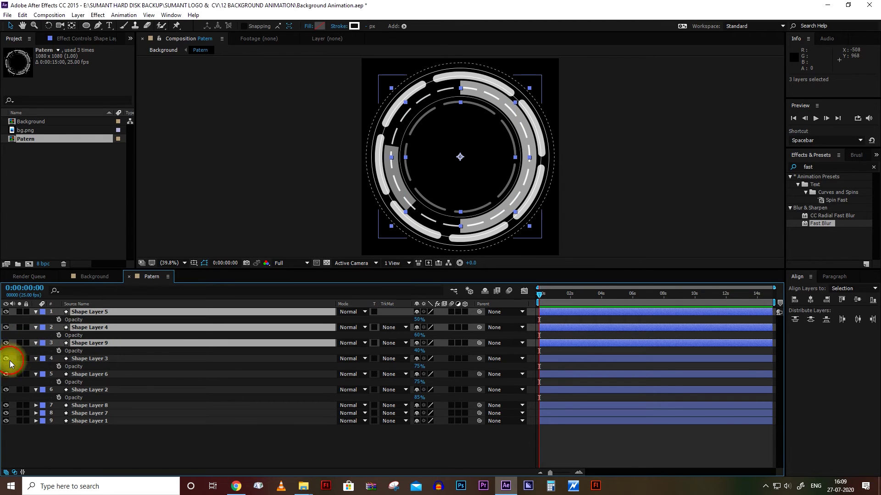
ctrl+click(87, 358)
click(7, 375)
click(7, 374)
click(6, 375)
click(6, 375)
ctrl+click(86, 375)
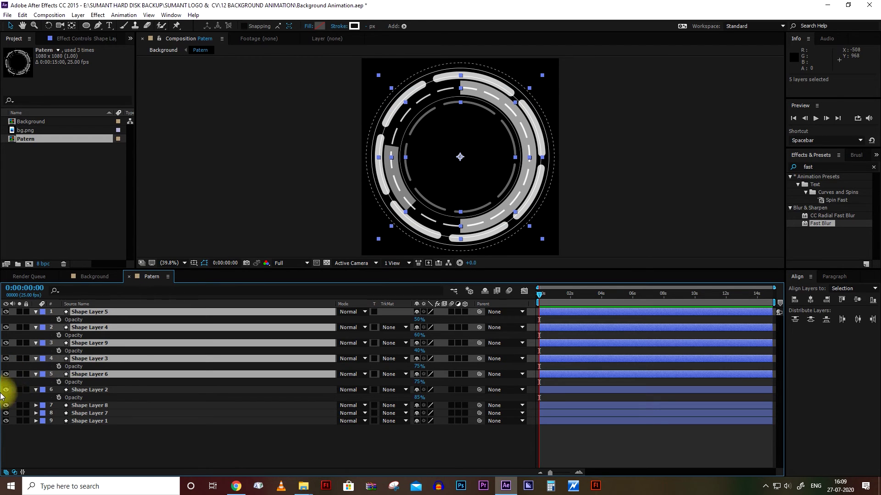
click(6, 390)
click(5, 390)
click(6, 389)
click(6, 390)
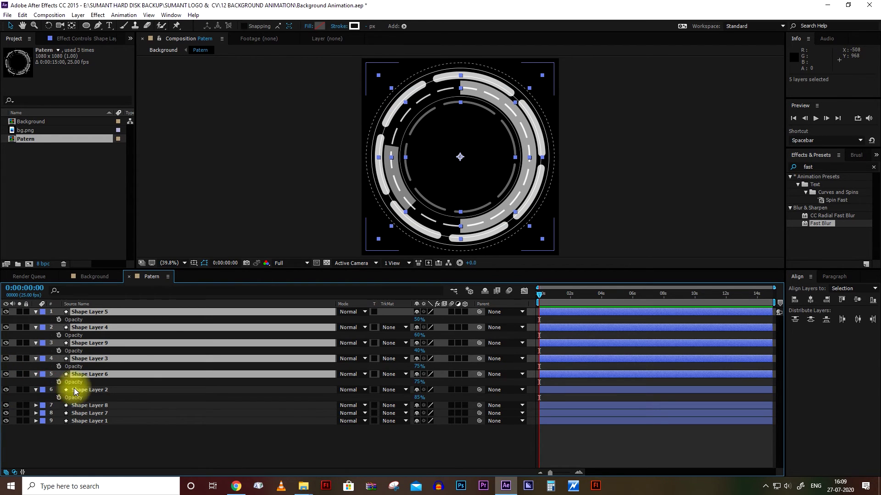
ctrl+click(84, 391)
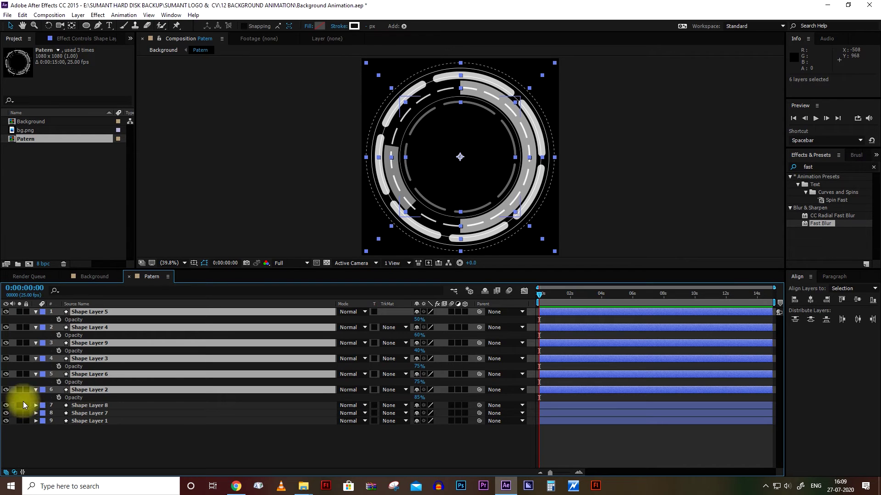
Assign the Yellow label colour to the six selected shape layers and deselect them.
click(42, 390)
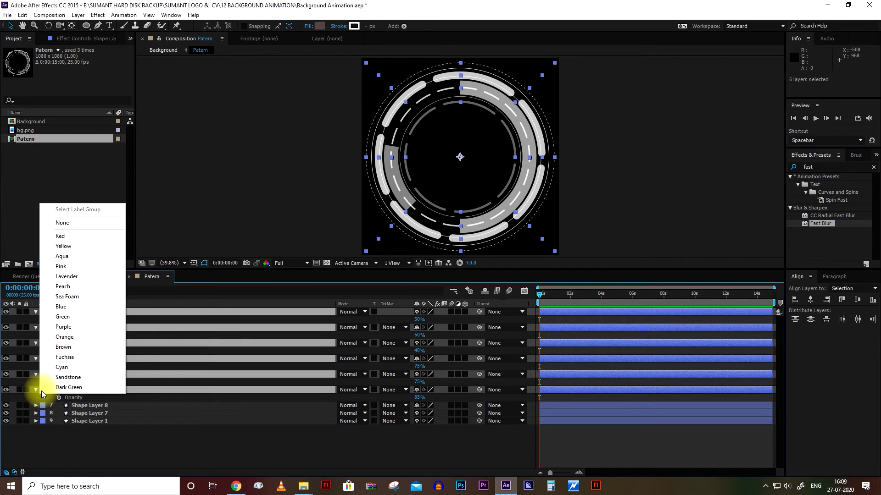
click(61, 246)
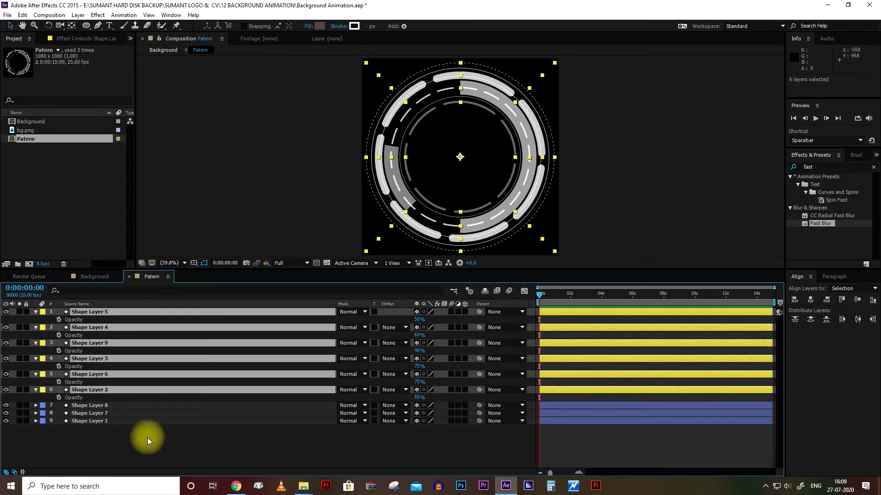
click(171, 441)
Add the expression time*(1,25) to Shape Layer 2's rotation, preview the motion and return to the first frame.
click(113, 392)
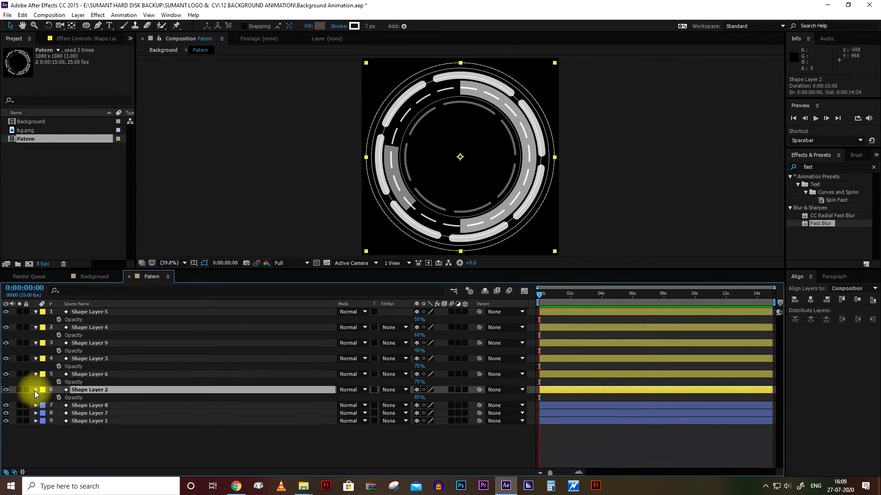
key(r)
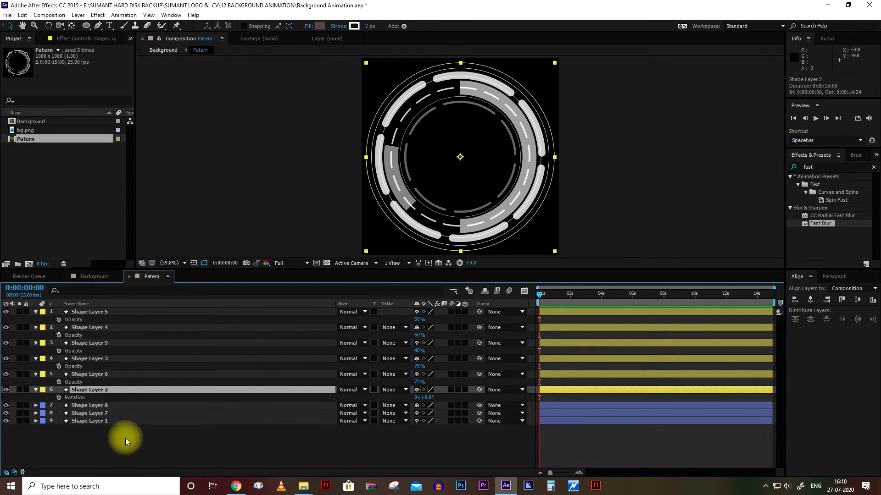
alt+click(59, 398)
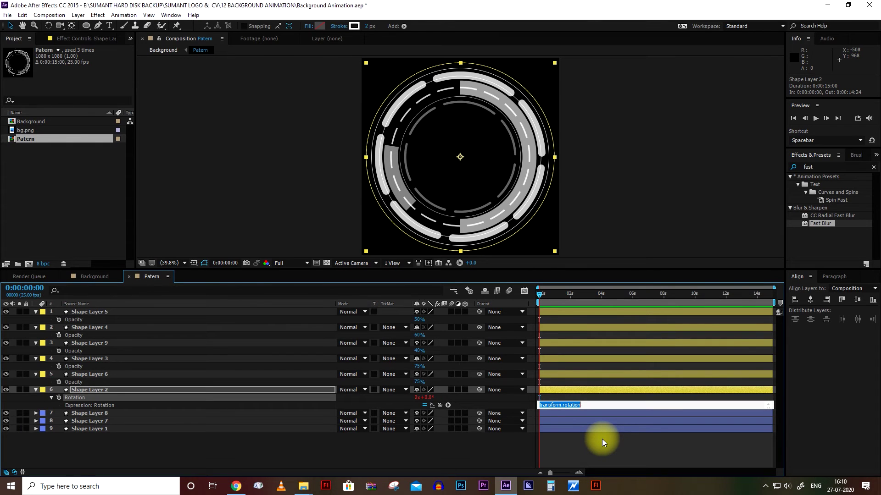
text(time)
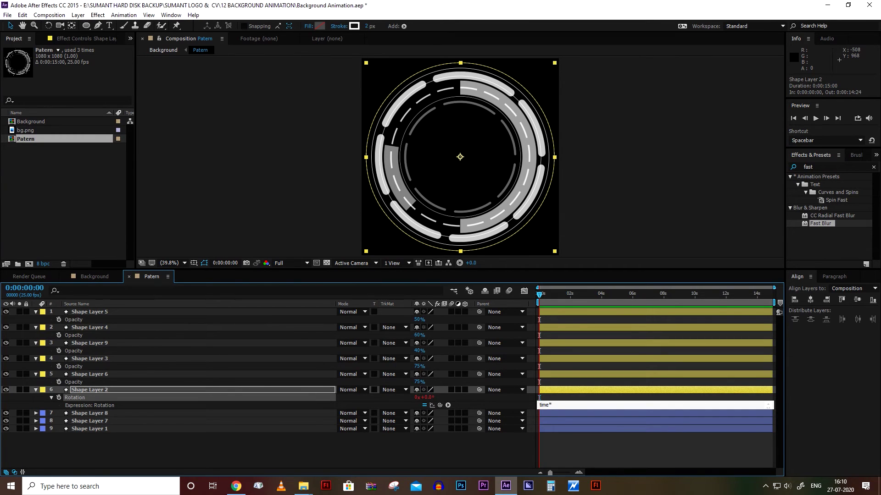
text(*(1)
text(,25))
click(455, 456)
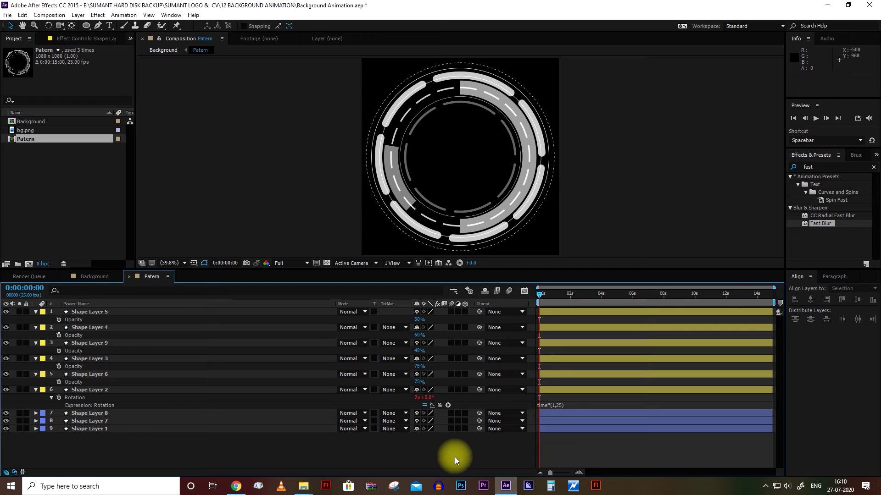
key(space)
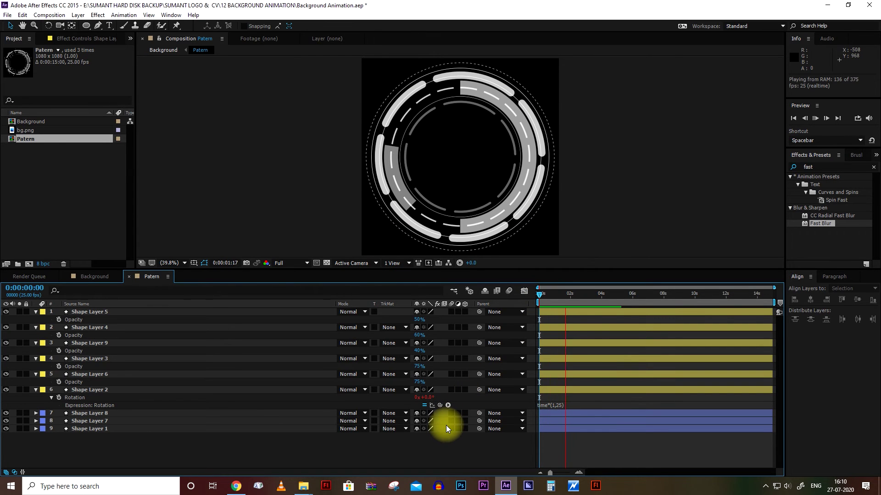
drag(602, 296, 508, 316)
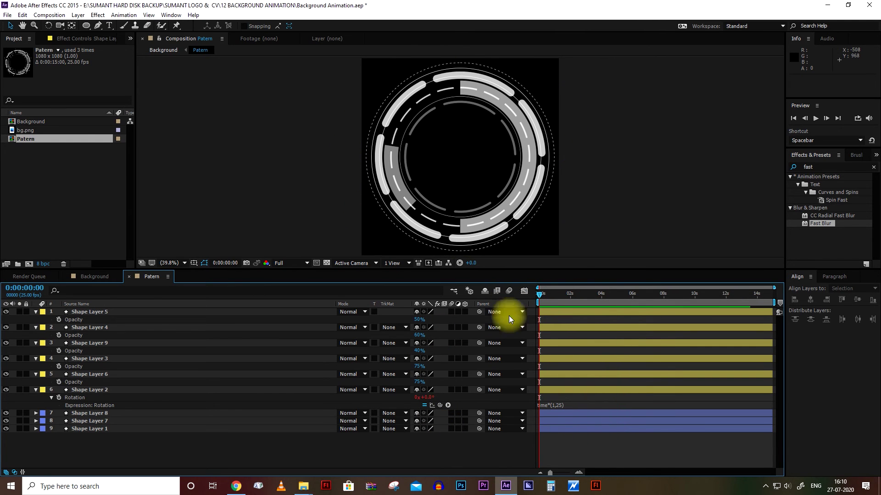
Copy the rotation expression of Shape Layer 2.
click(566, 390)
click(556, 404)
key(ctrl+c)
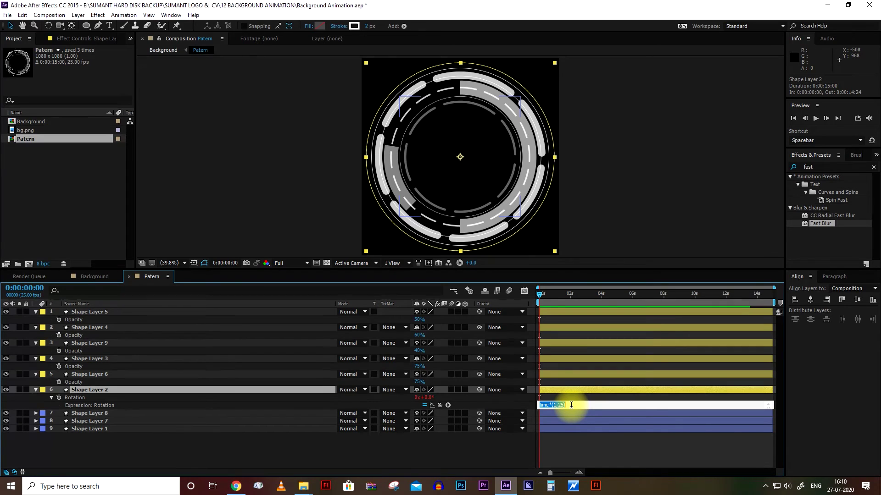
Add a rotation expression to Shape Layer 6 from the copied one, changed to time*(1,-15).
click(549, 376)
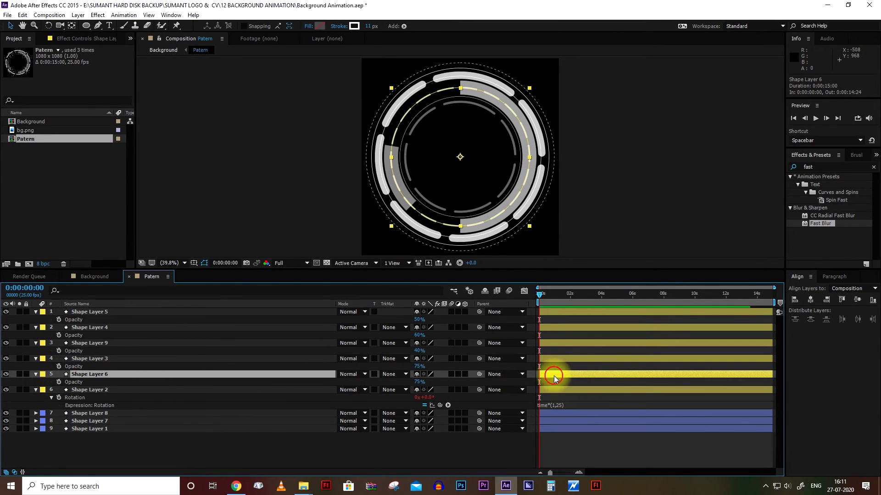
key(r)
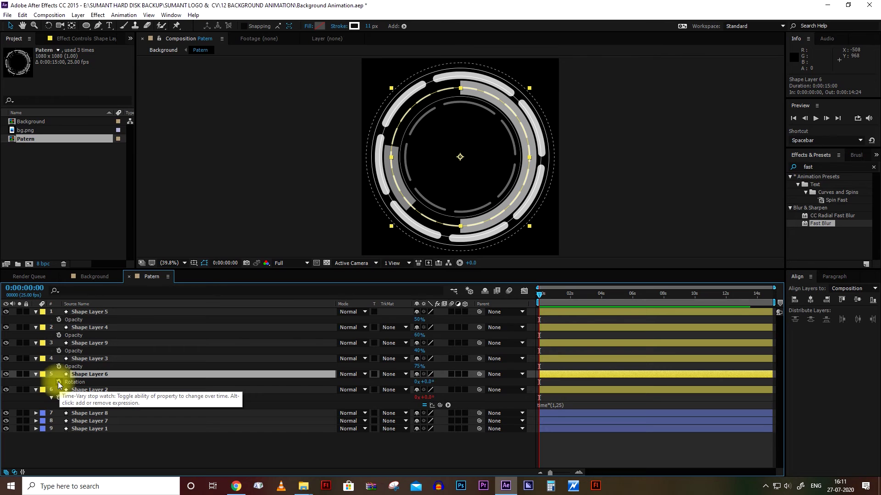
alt+click(59, 382)
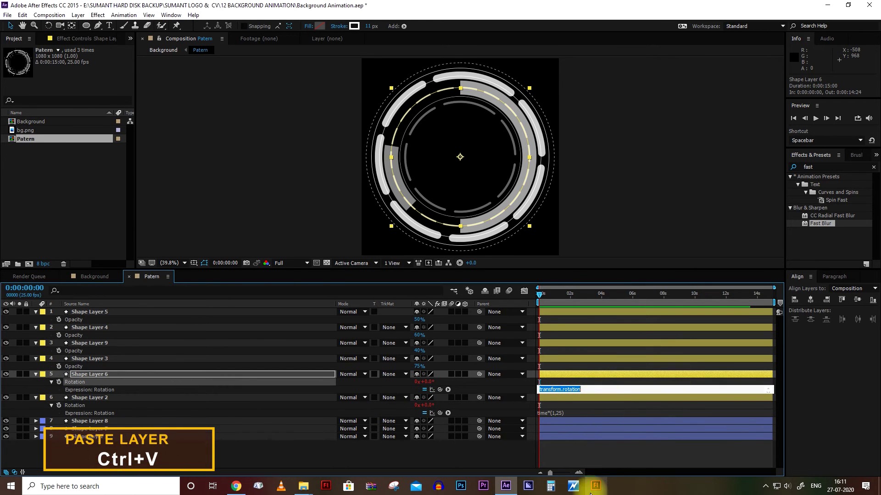
click(560, 390)
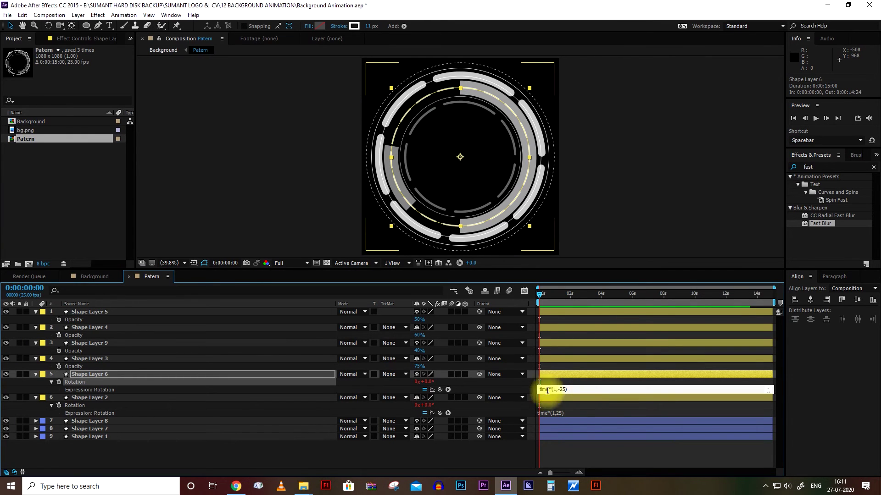
click(560, 389)
double_click(561, 388)
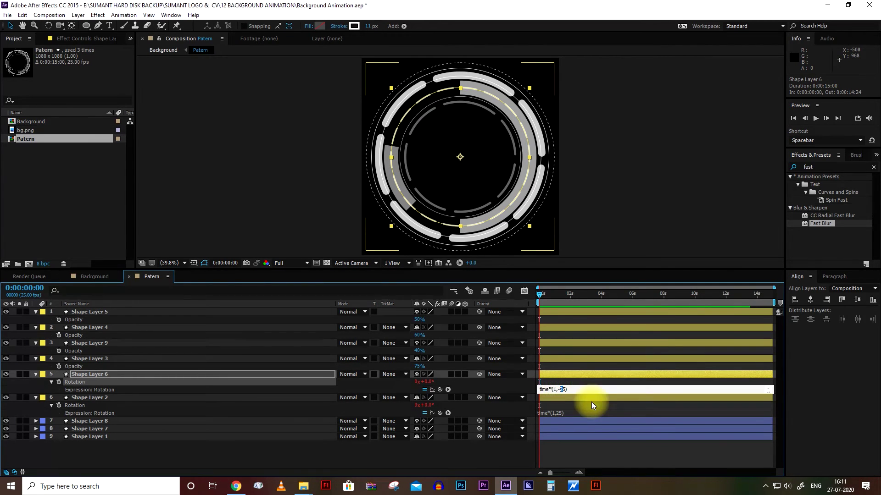
text(1)
click(579, 446)
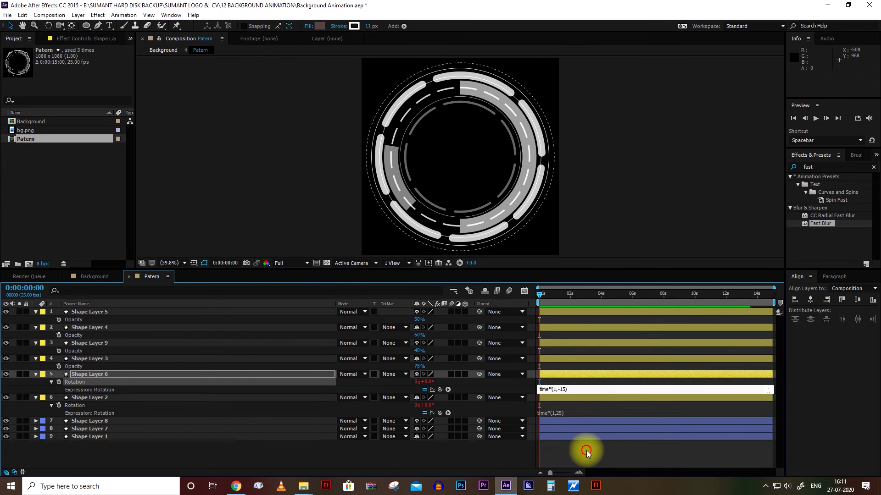
Give Shape Layer 3's rotation the copied expression, edited to time*(1,10).
click(549, 364)
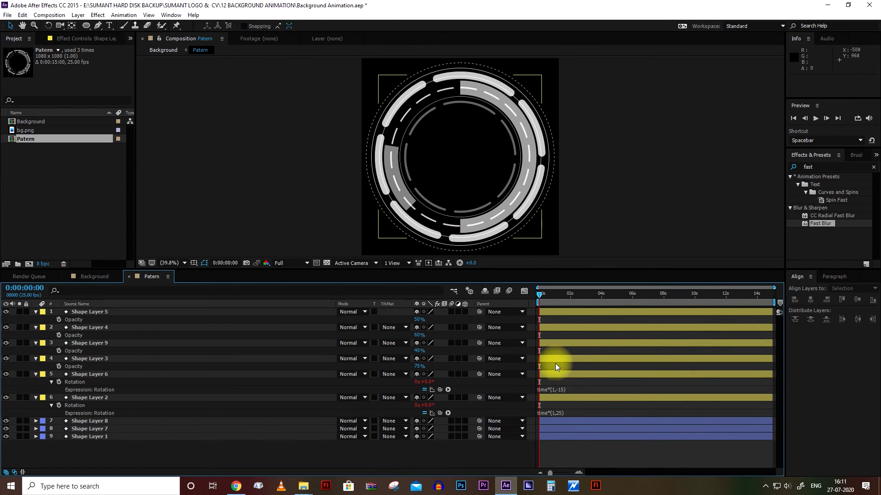
click(554, 360)
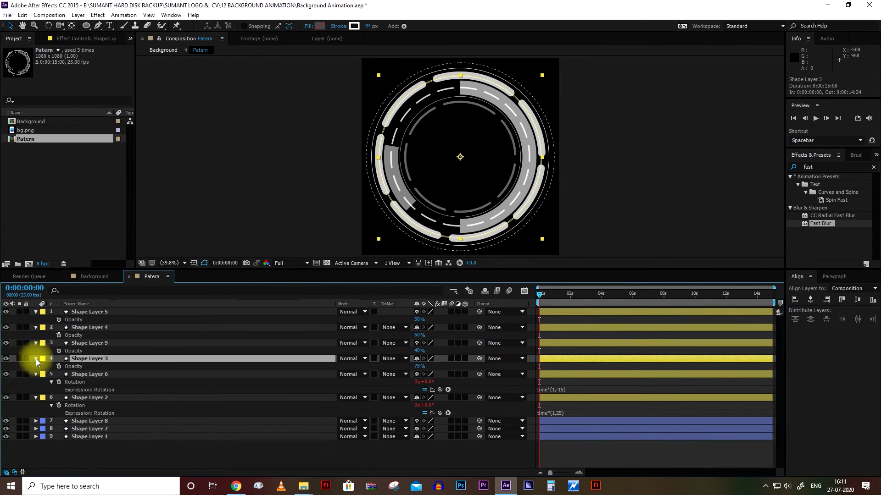
key(r)
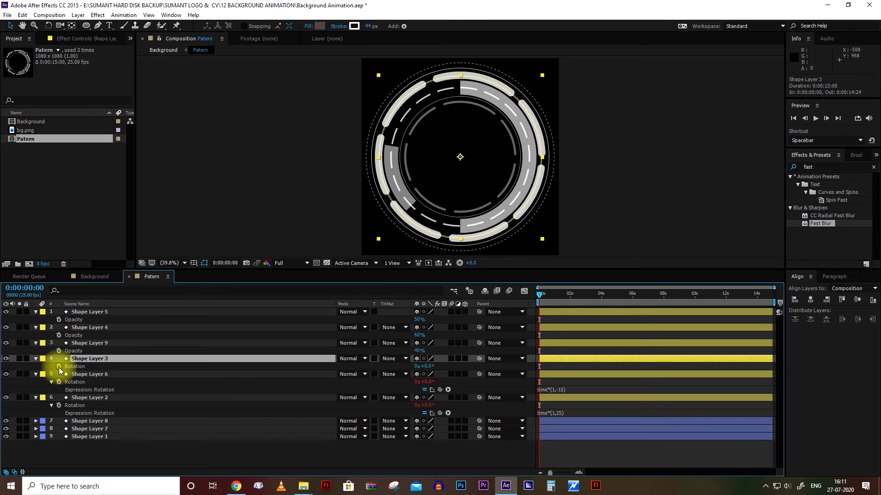
alt+click(59, 367)
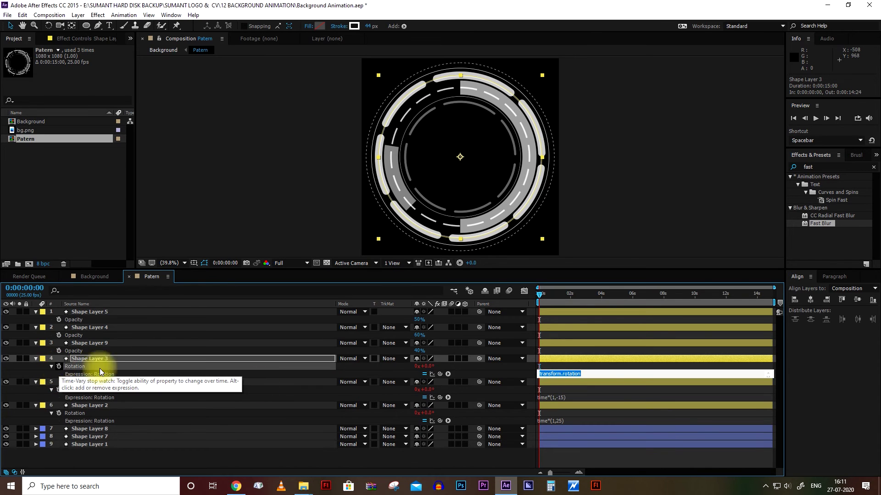
text(time*(1,20))
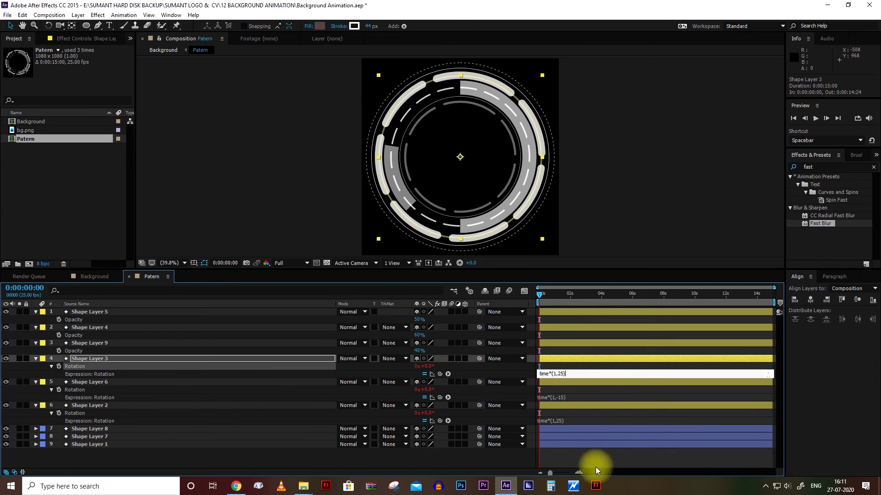
double_click(558, 374)
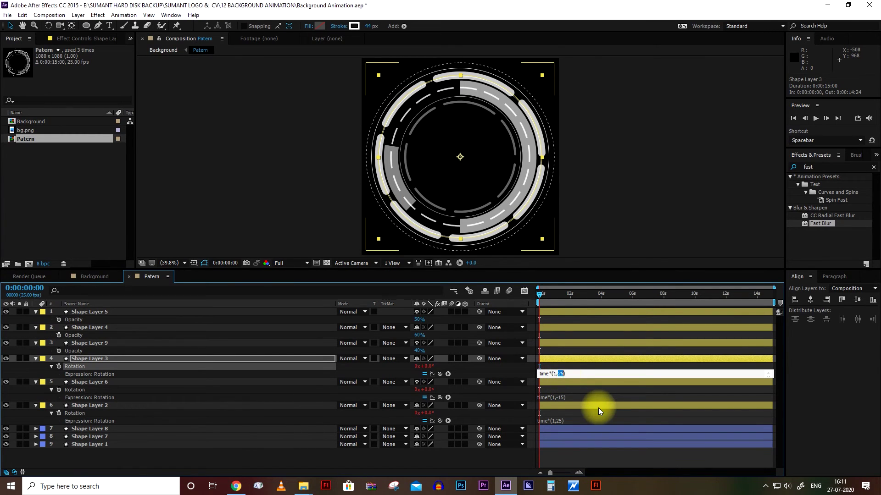
text(10)
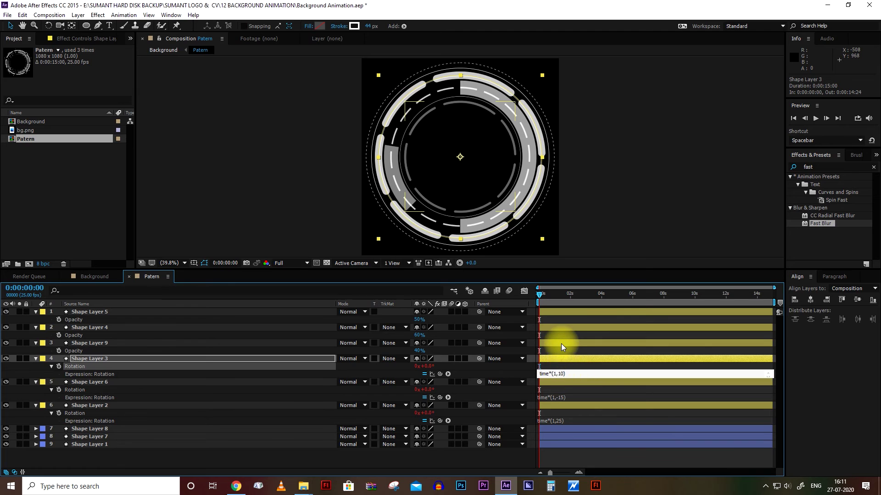
Paste the copied expression into Shape Layer 9's rotation and change it to time*(1,-10).
click(561, 343)
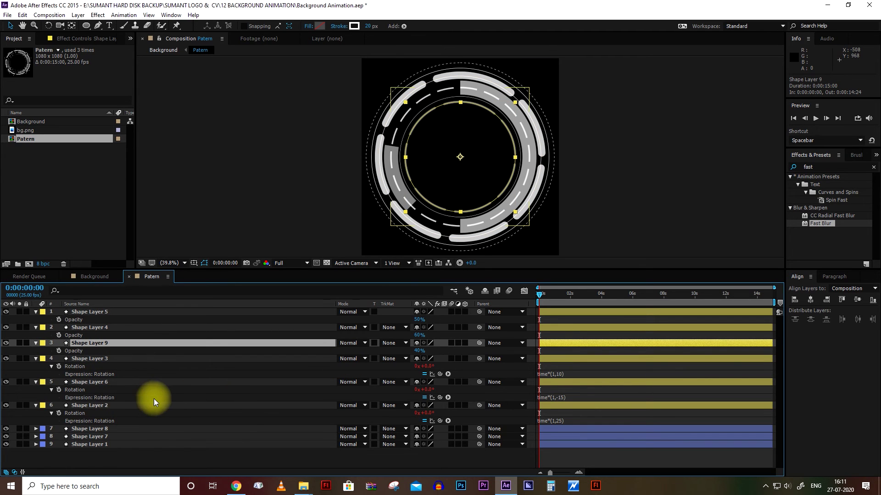
key(r)
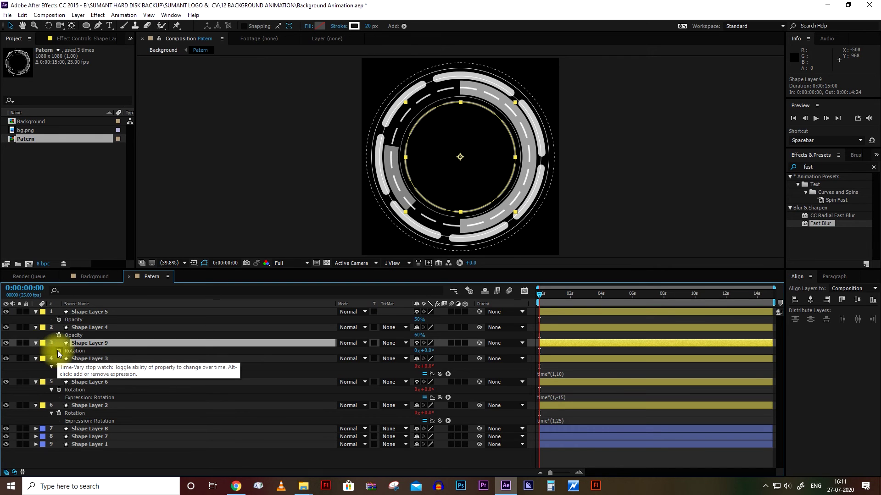
alt+click(58, 351)
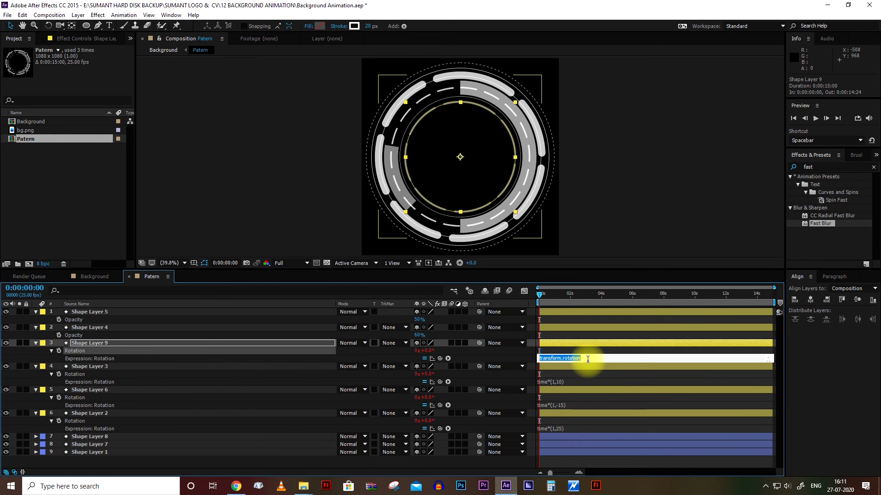
key(ctrl+v)
click(558, 358)
drag(558, 357, 564, 359)
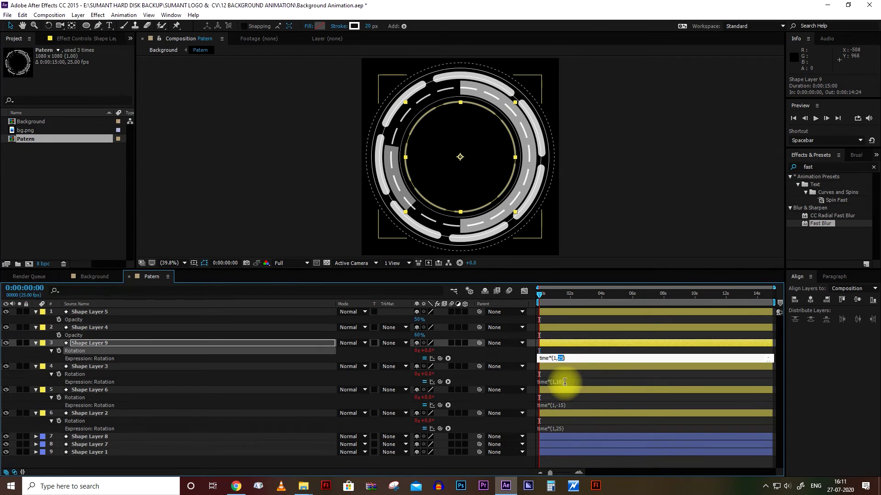
text(-10)
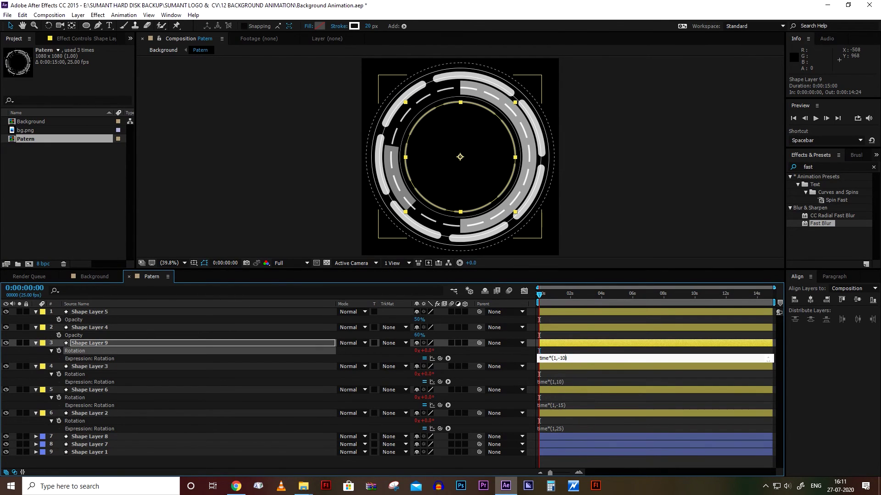
Apply the copied expression to Shape Layer 4's rotation with the value changed to time*(1,8).
click(557, 328)
key(r)
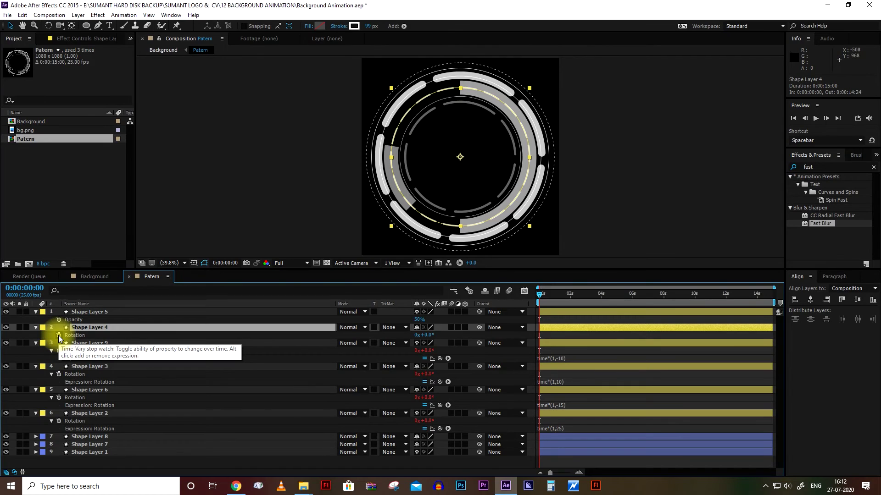
alt+click(59, 338)
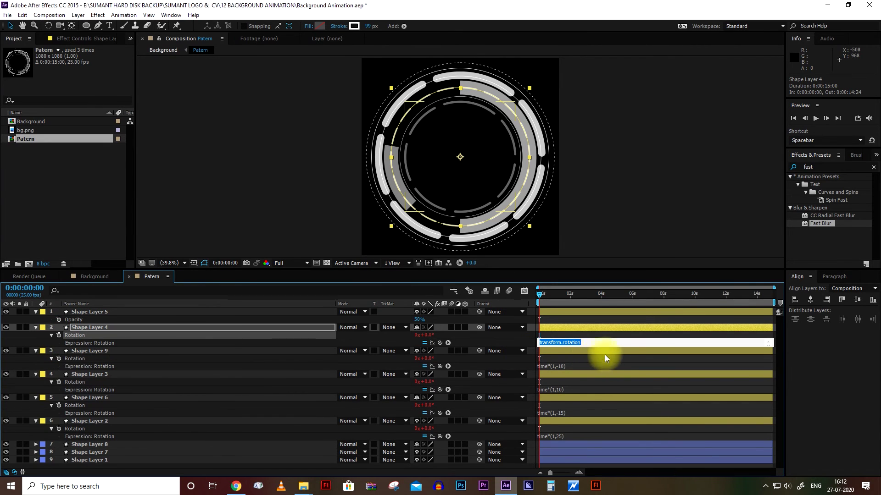
text(time*(1,25)
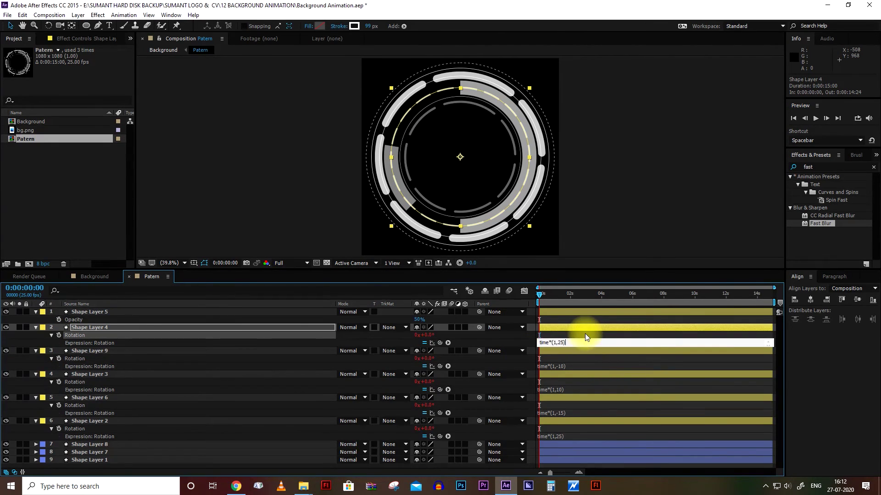
double_click(561, 343)
text(8)
Set Shape Layer 5's rotation expression to time*(1,-8), reusing the copied expression, and deselect the layer.
click(559, 312)
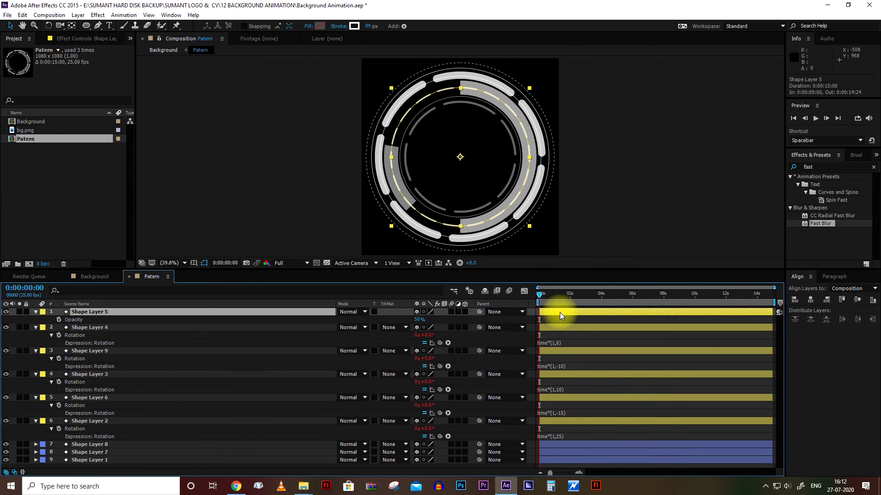
key(r)
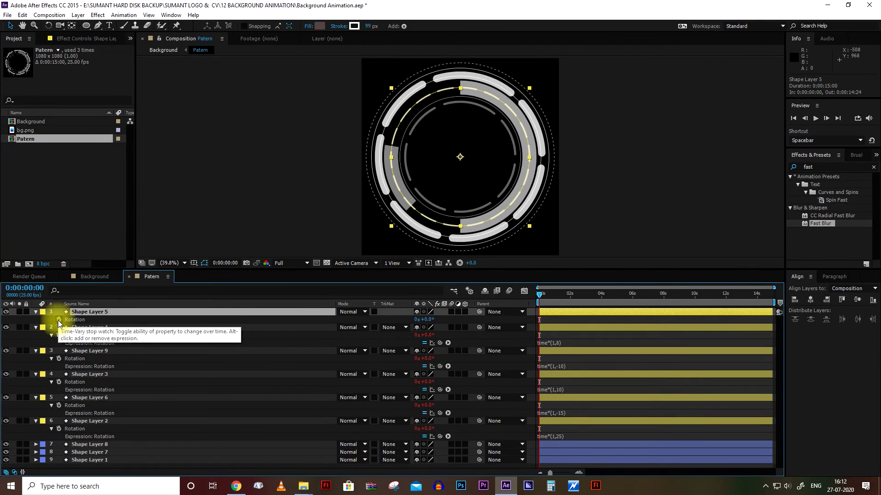
alt+click(58, 321)
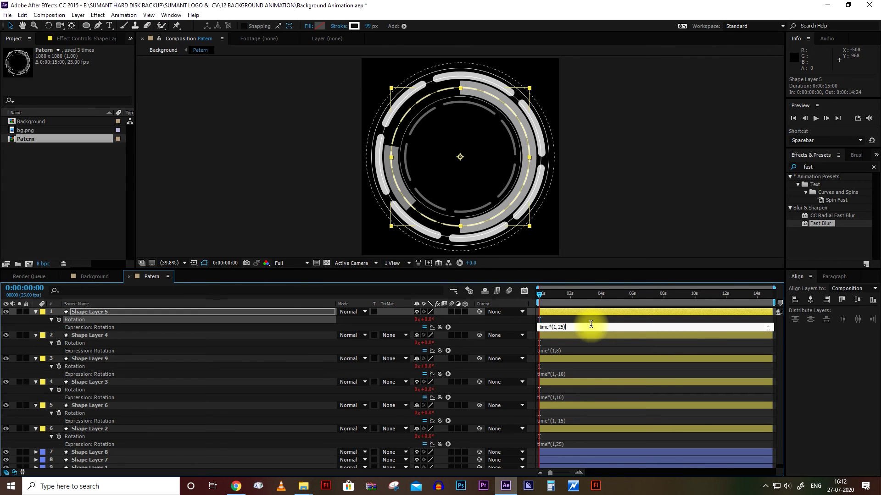
double_click(560, 327)
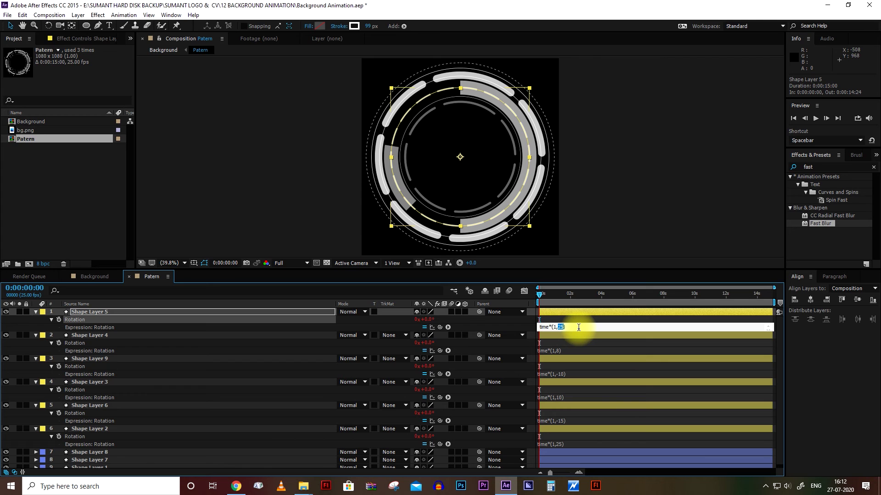
text(-8)
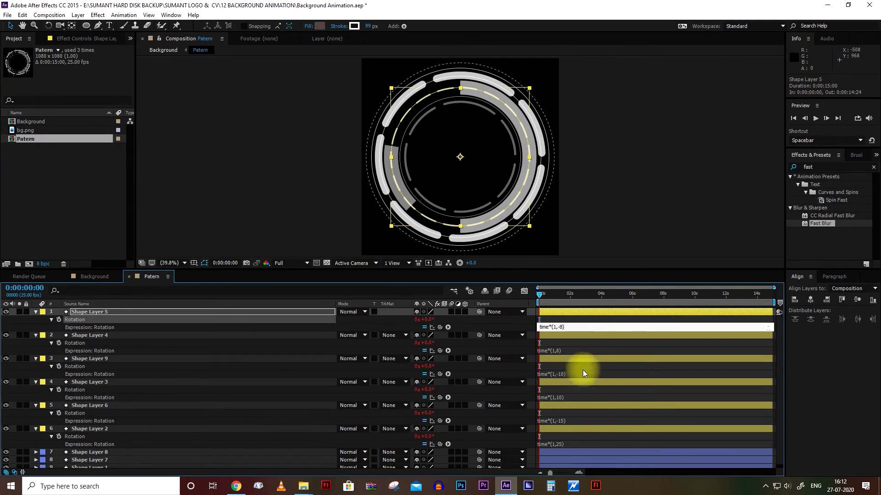
click(584, 346)
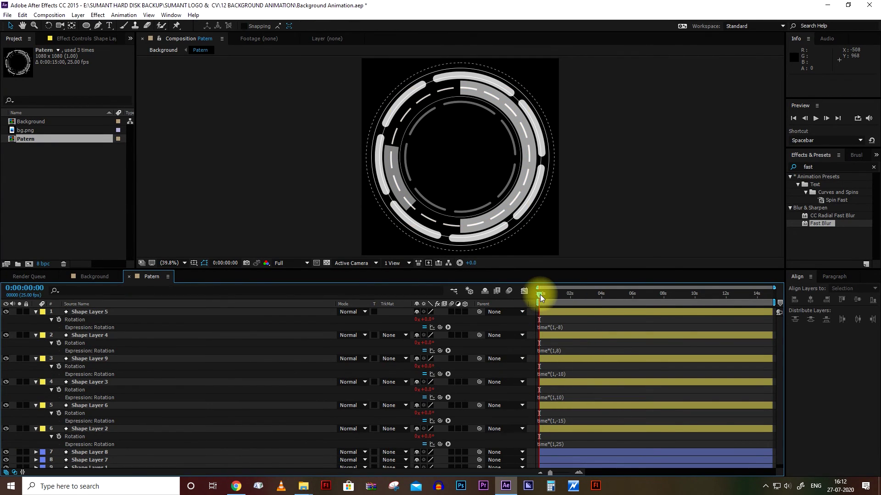
Preview the ring rotation, move to 0:00:03:15 and select the animated shape layers one by one to review their rings.
key(space)
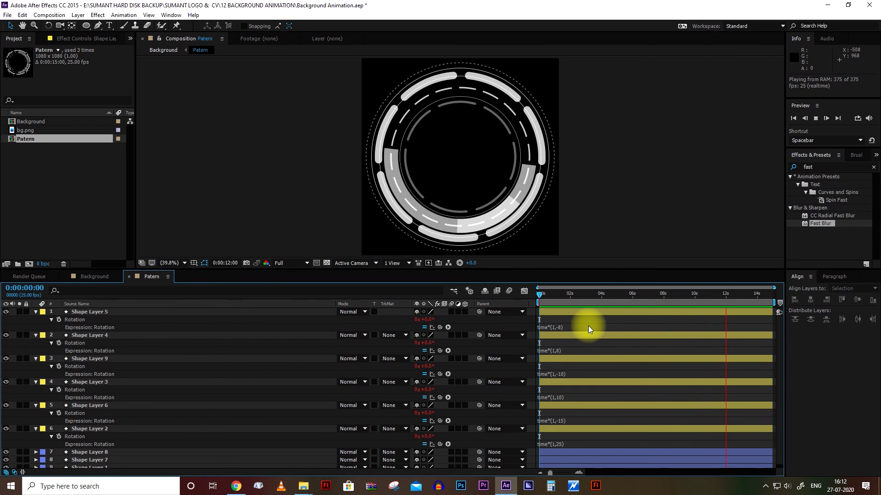
click(596, 295)
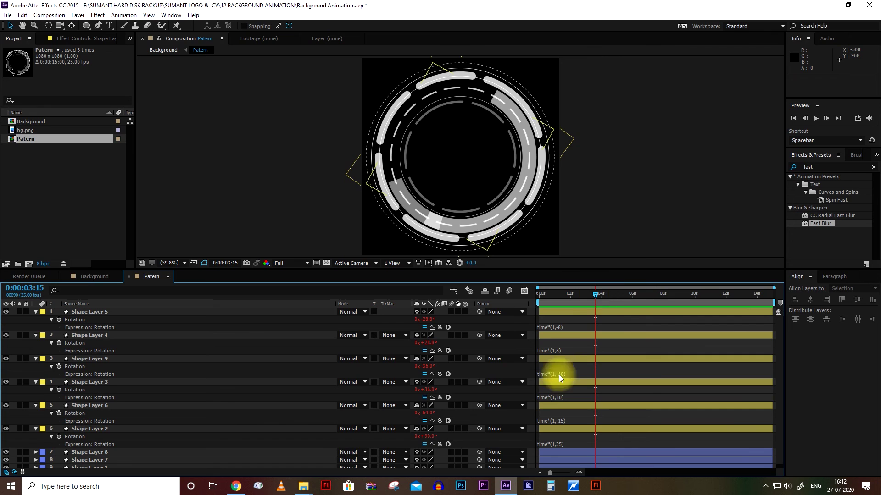
click(569, 359)
click(578, 337)
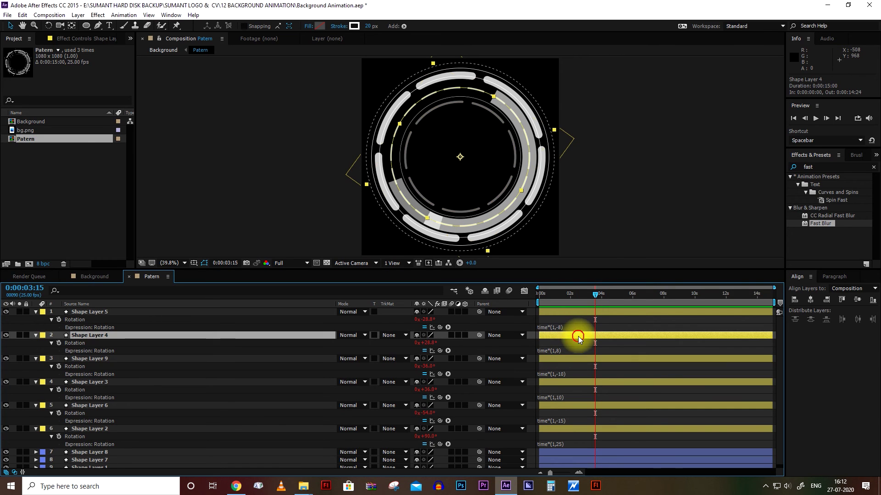
click(584, 313)
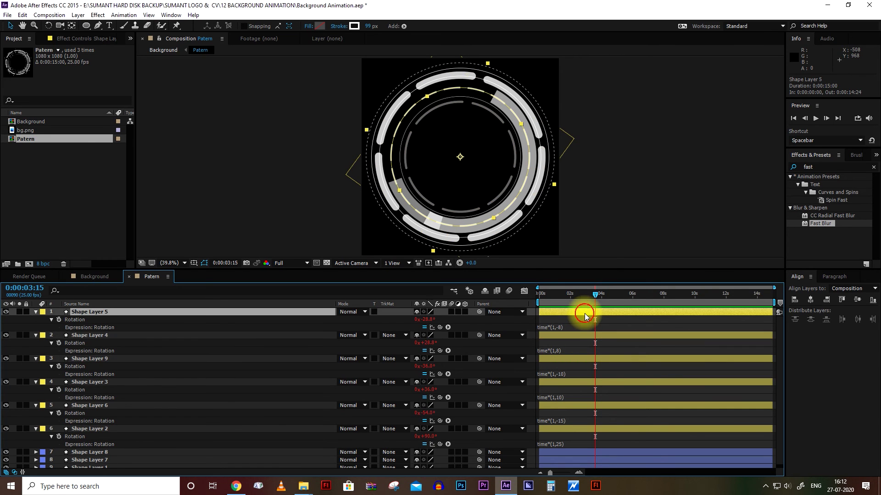
click(585, 382)
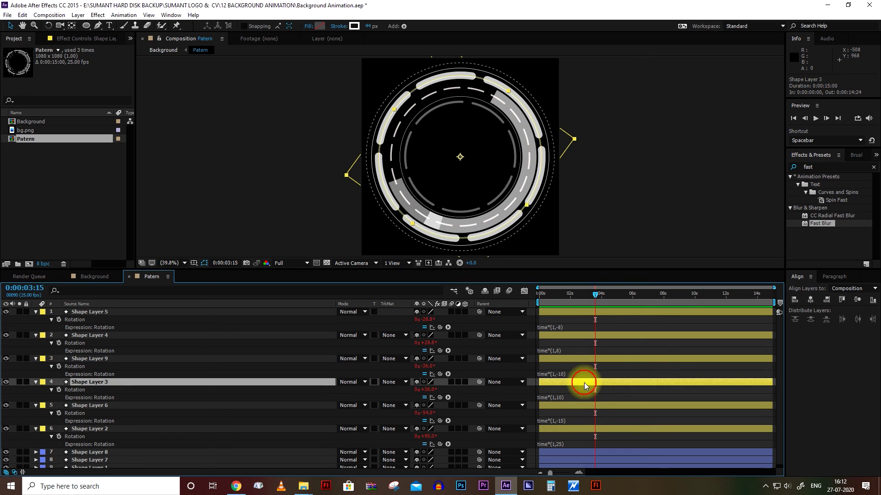
click(581, 406)
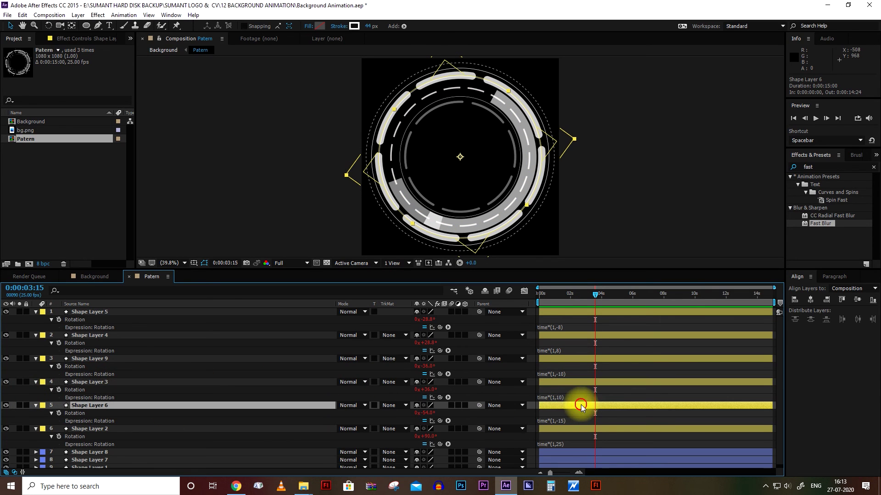
click(577, 428)
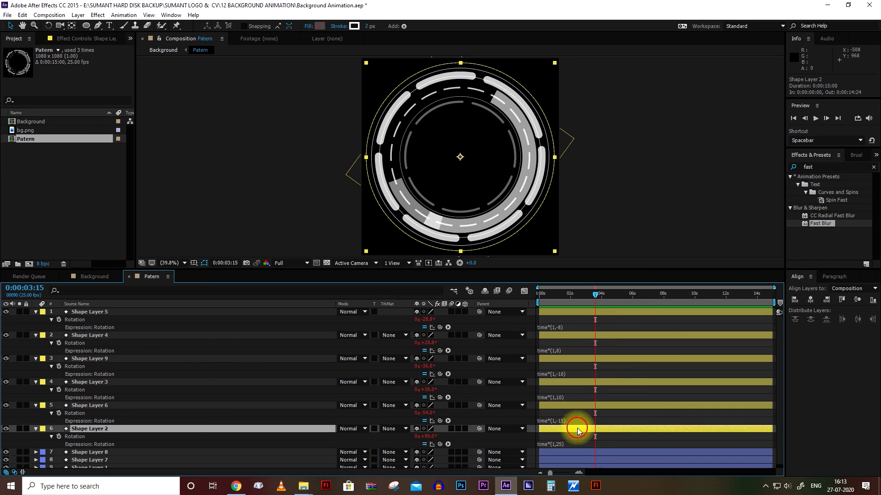
Toggle the visibility of Shape Layers 4, 9 and 5 off and on to identify their rings.
click(582, 336)
click(6, 336)
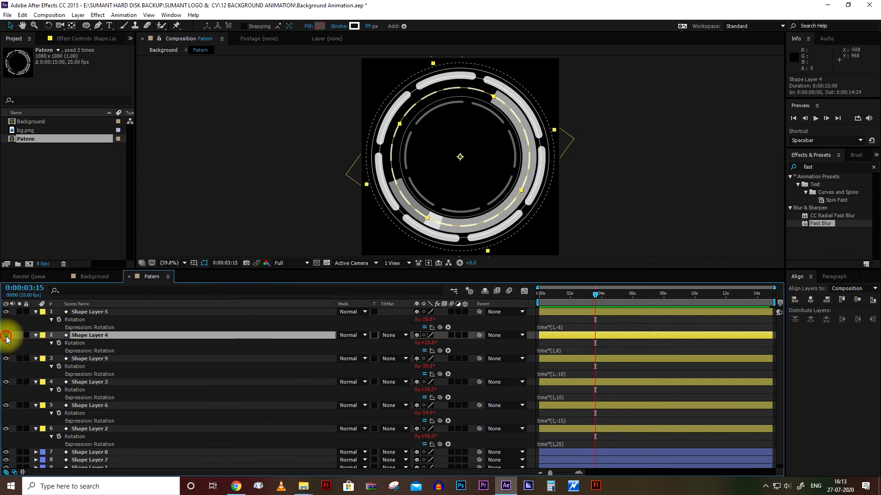
click(5, 359)
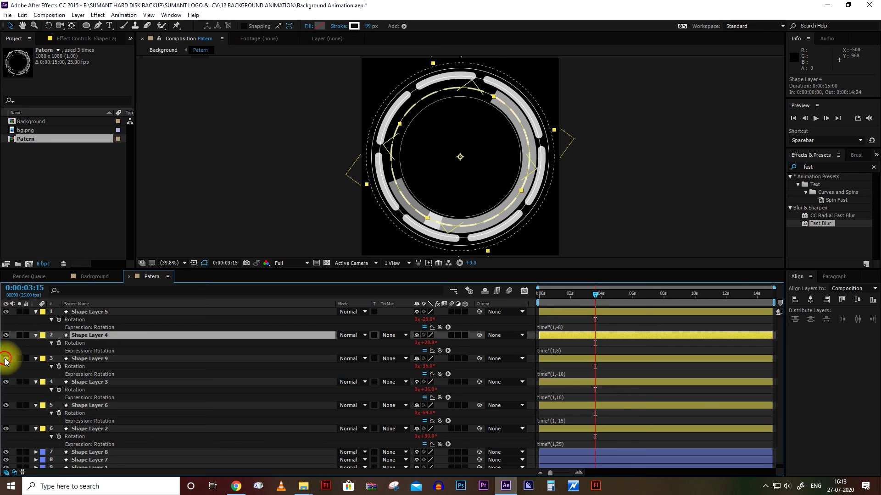
click(6, 359)
click(6, 312)
click(7, 312)
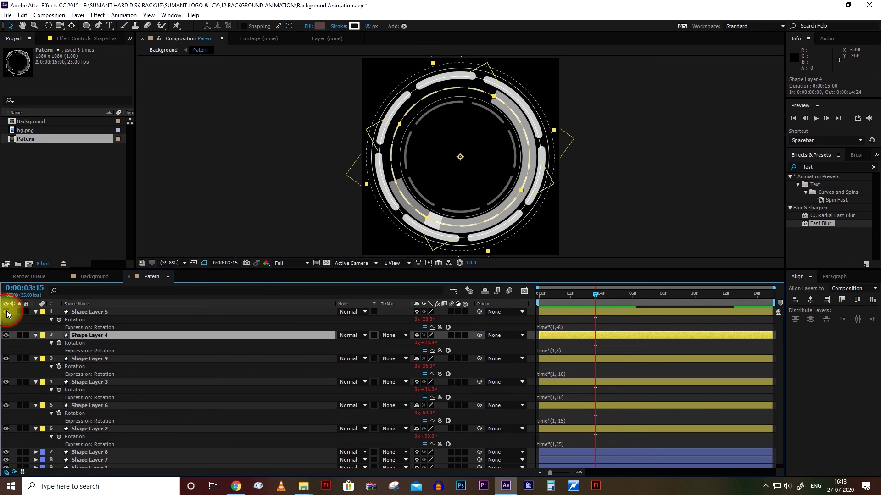
Change Shape Layer 5's rotation expression to time*(1,-15), preview the ring rotation and return to the start of the timeline.
click(109, 312)
click(557, 327)
click(562, 327)
text(15)
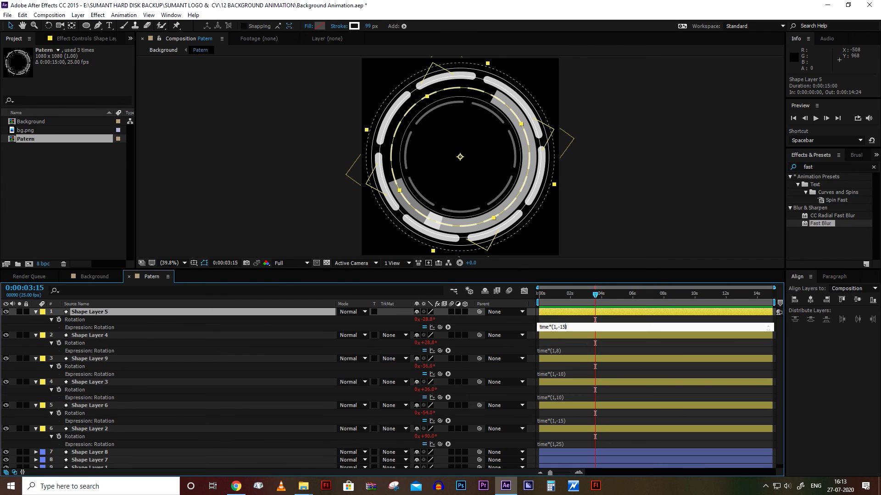
key(KP_Enter)
key(space)
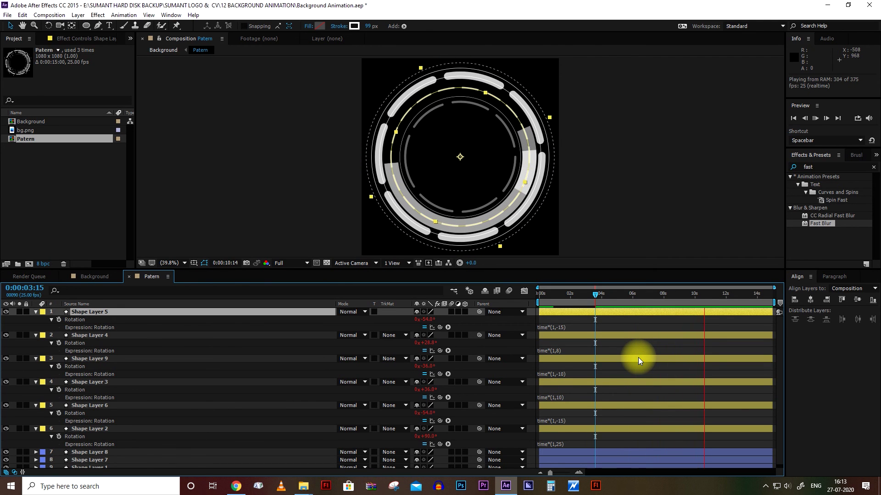
click(614, 328)
drag(613, 292, 435, 326)
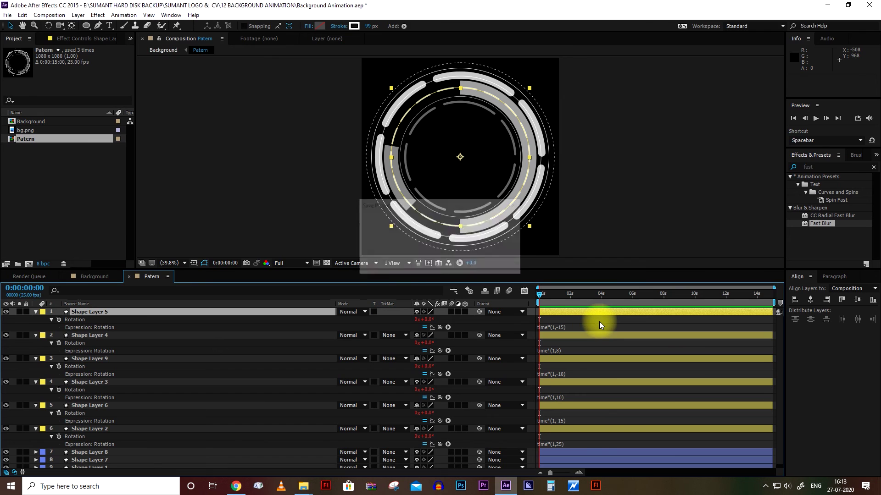
Switch to the Background composition, preview the full animation and move to 0:00:01:23.
click(95, 277)
click(585, 456)
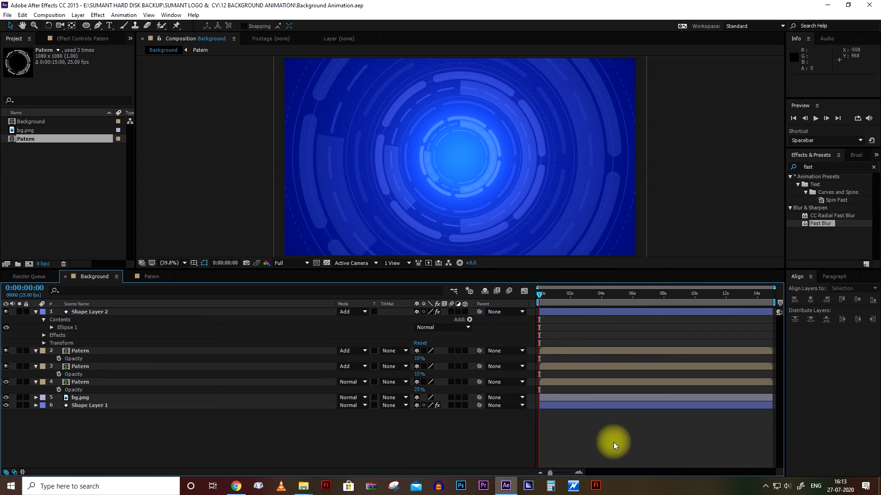
key(space)
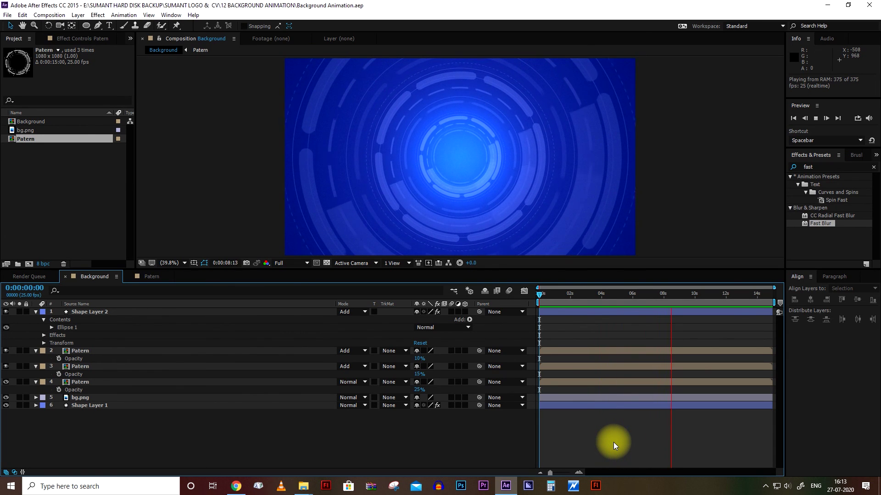
click(550, 295)
mouse_move(552, 299)
mouse_down()
mouse_move(649, 302)
mouse_move(569, 304)
mouse_up()
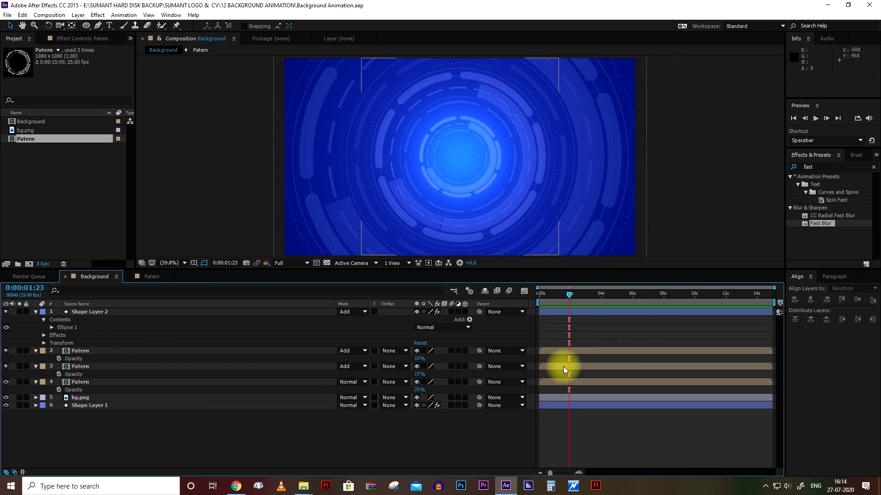
Identify the largest Patern layer, the one with 10% opacity, and time-reverse it.
click(563, 367)
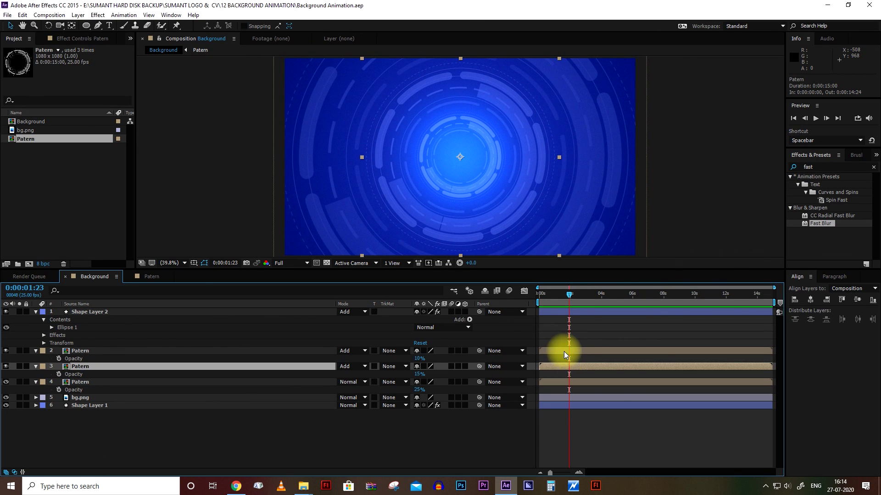
click(564, 351)
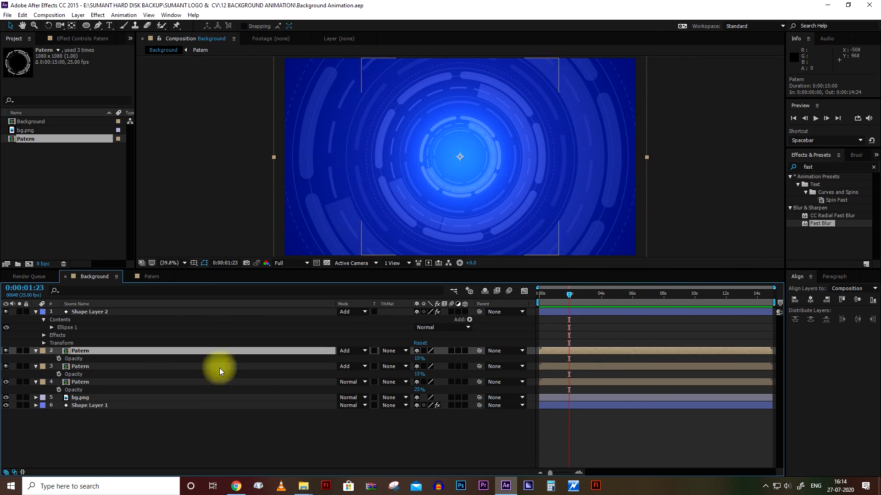
click(6, 351)
click(6, 351)
click(575, 351)
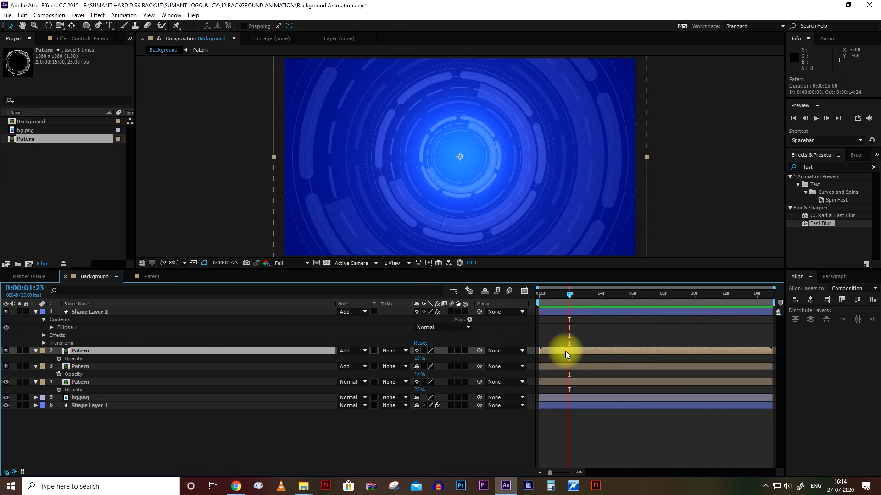
right_click(565, 351)
mouse_move(603, 173)
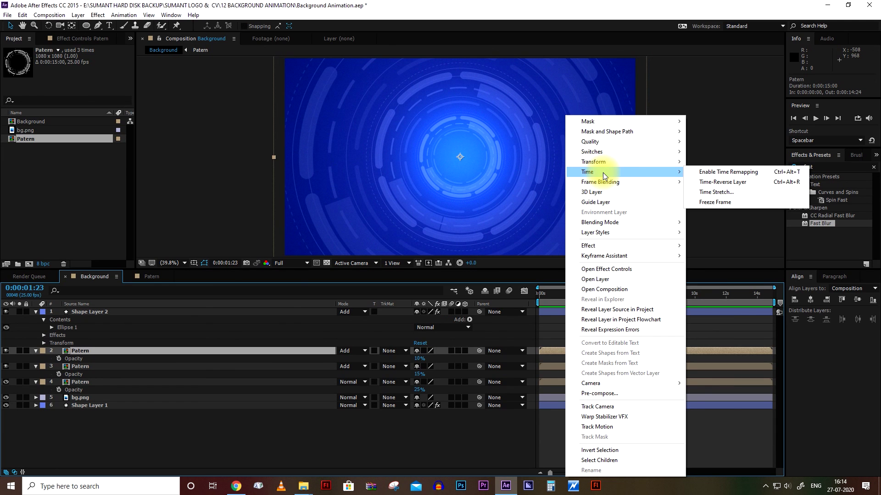
click(717, 182)
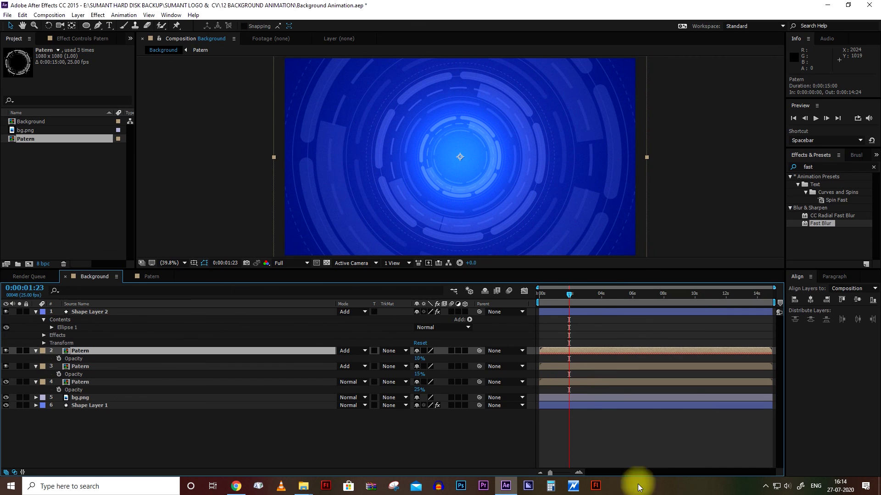
Identify the smallest Patern layer, the one with 25% opacity, and time-stretch it to a new duration of 0:00:18:00.
click(570, 382)
click(7, 384)
click(7, 384)
click(7, 383)
click(7, 384)
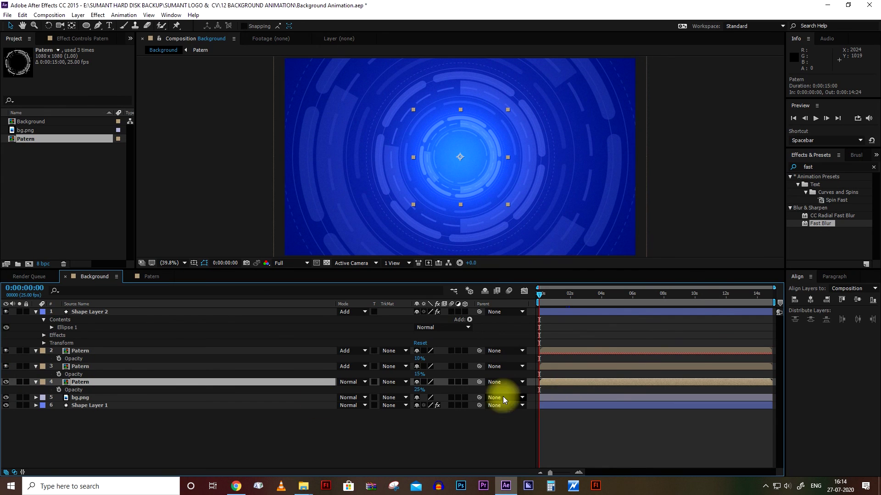
right_click(570, 383)
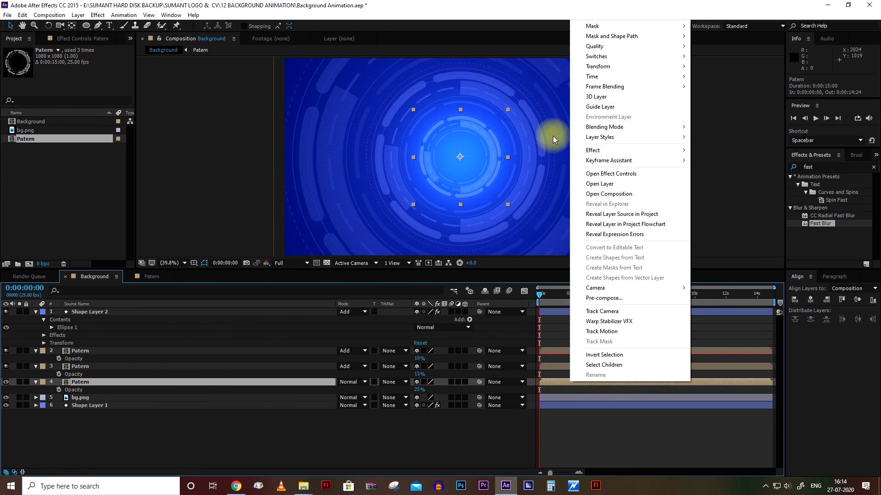
mouse_move(599, 78)
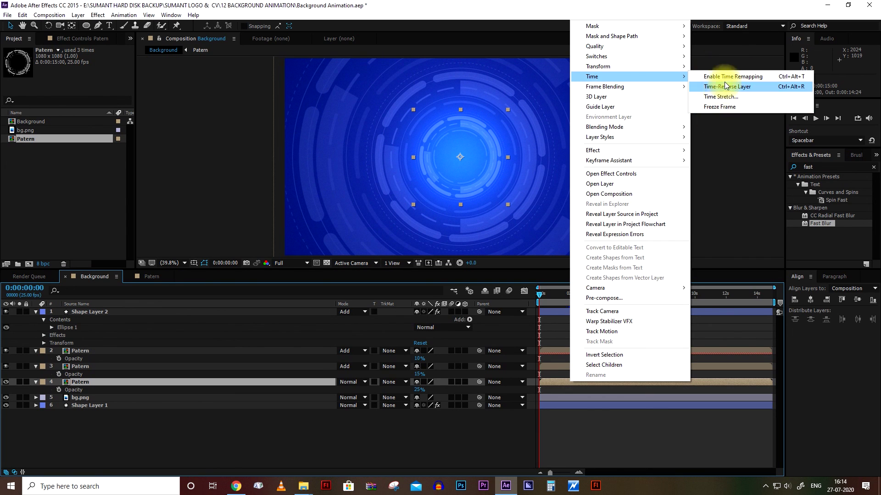
click(716, 99)
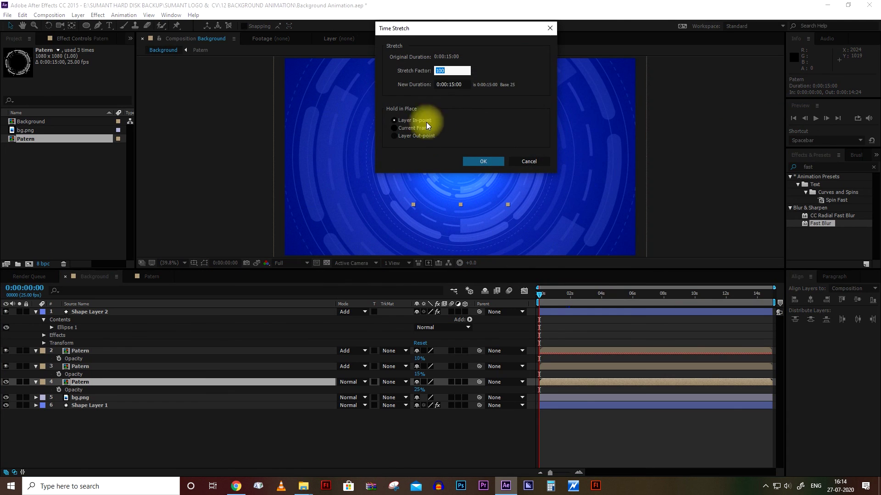
click(454, 84)
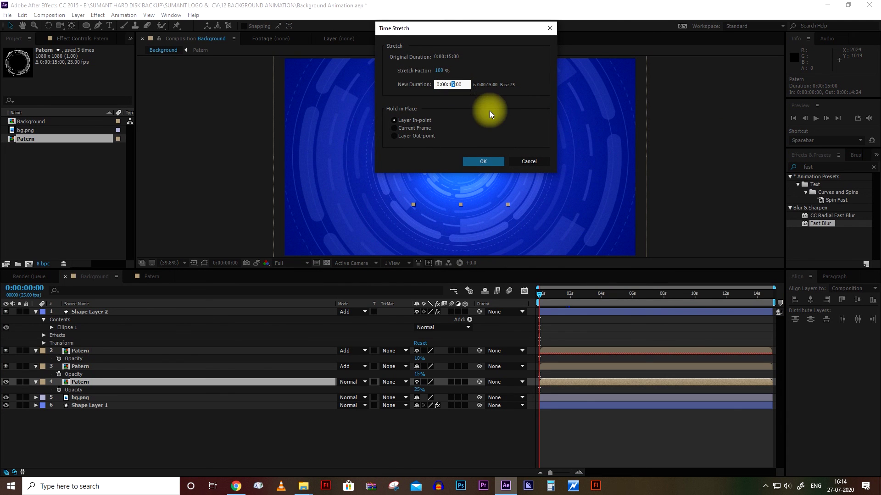
text(8)
key(Return)
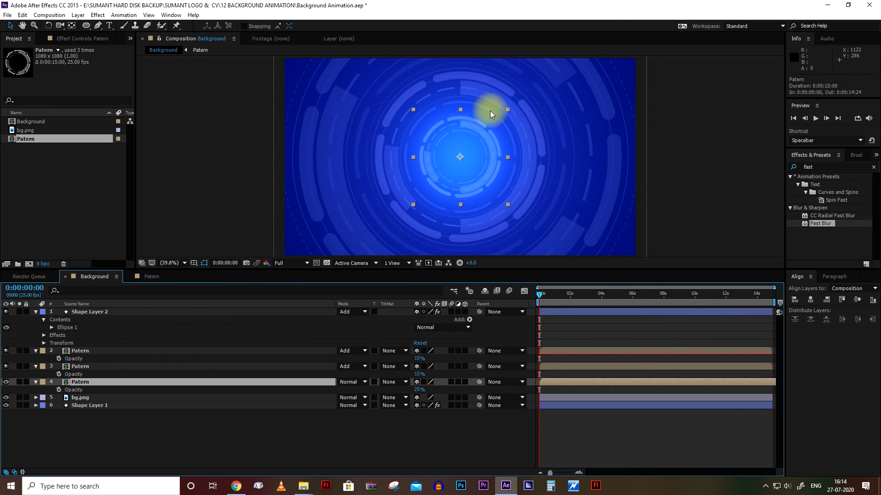
Deselect the layers and preview the Background composition from the start with the reversed and stretched Patern layers.
click(326, 298)
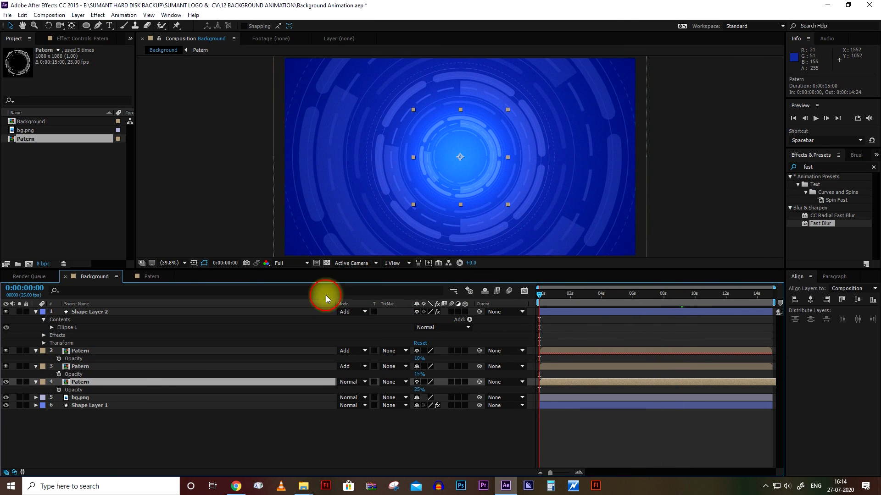
click(460, 436)
key(space)
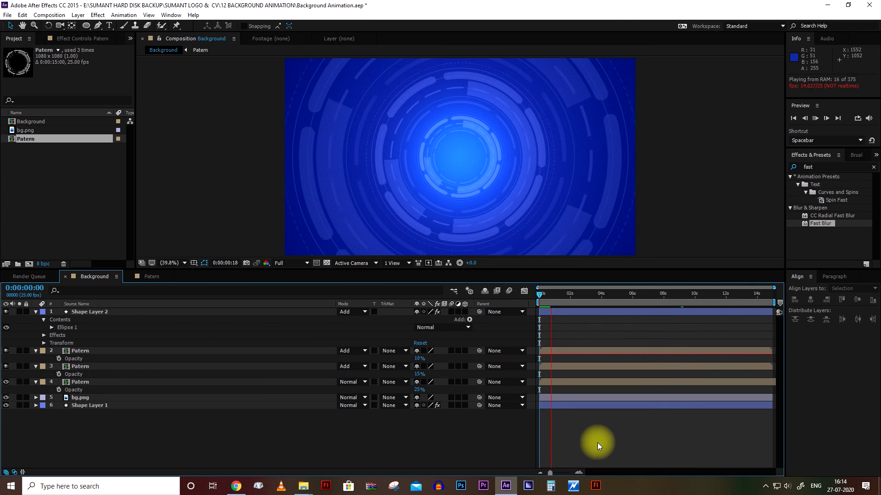